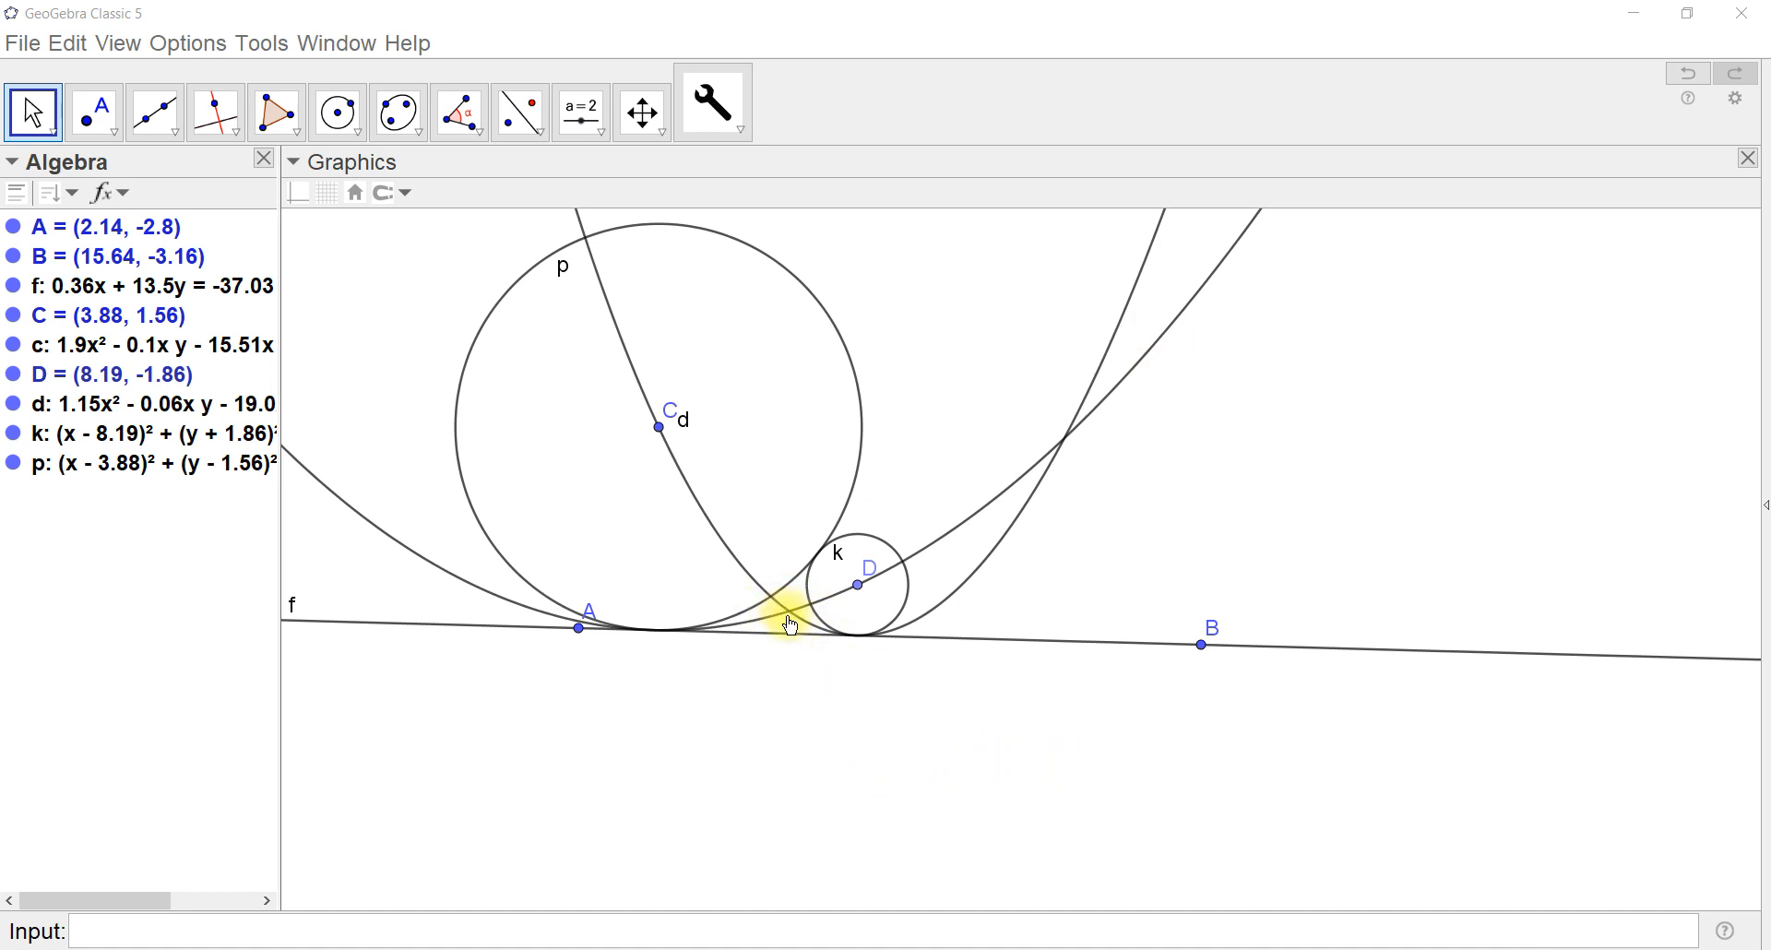
Mark the lower intersection of the two parabolas and draw a circle centred there tangent to line f using the TangentCircle tool
click(111, 142)
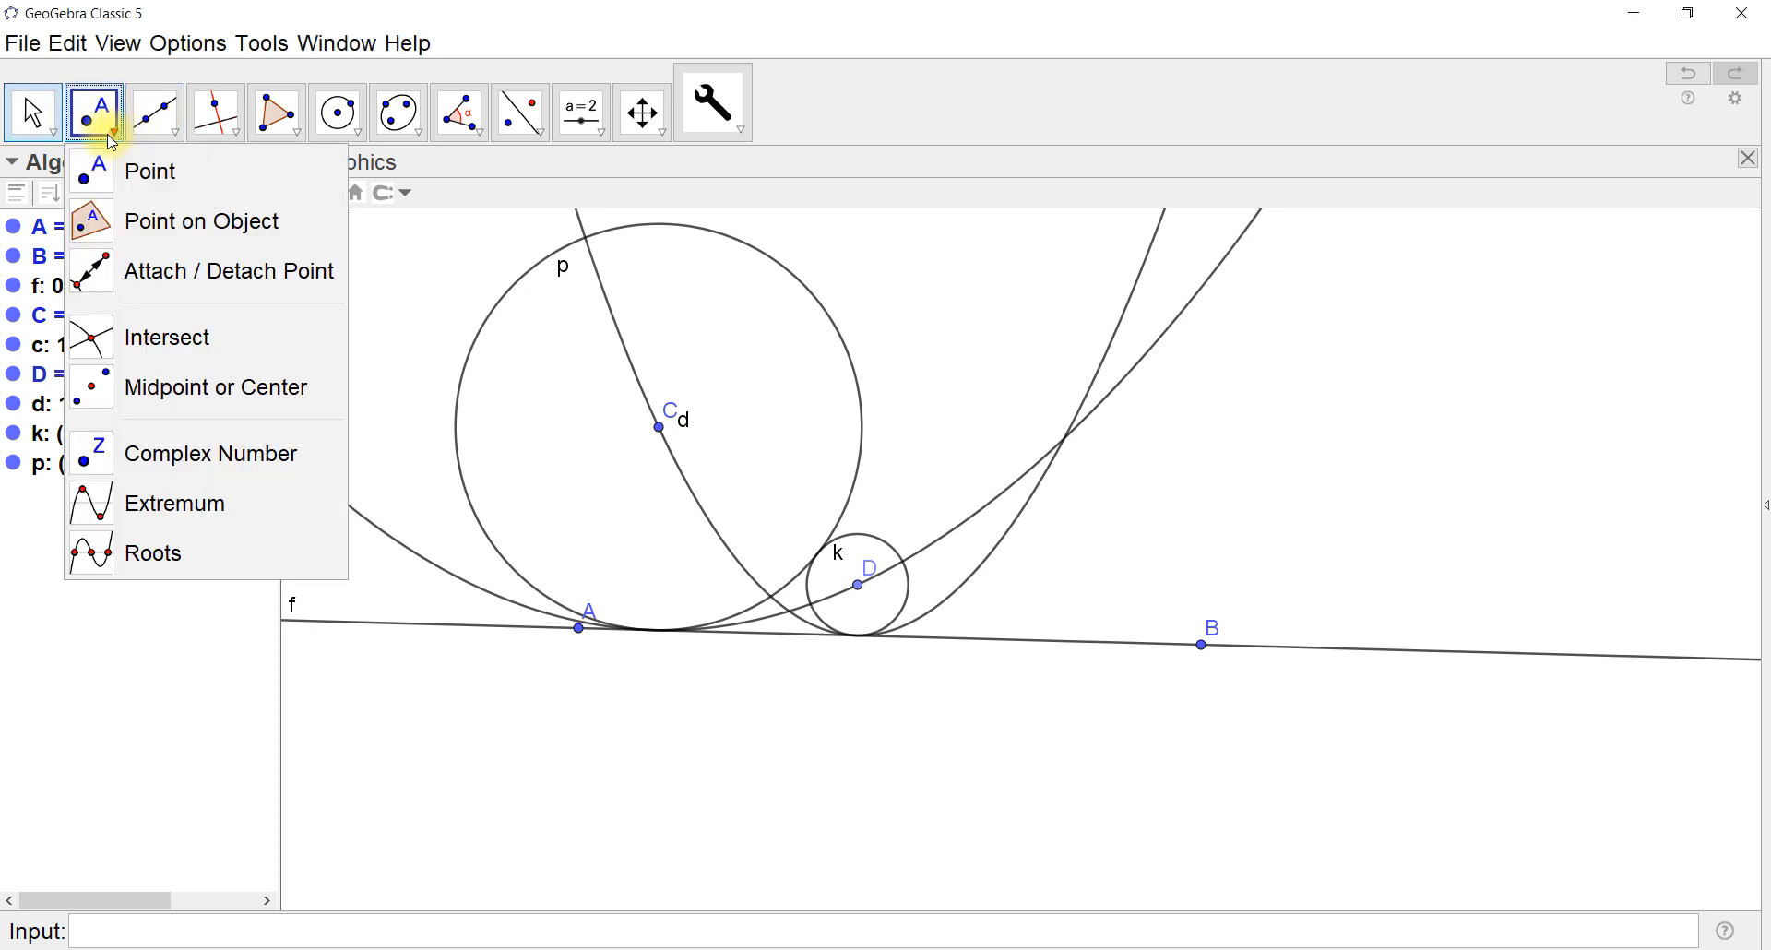
click(81, 347)
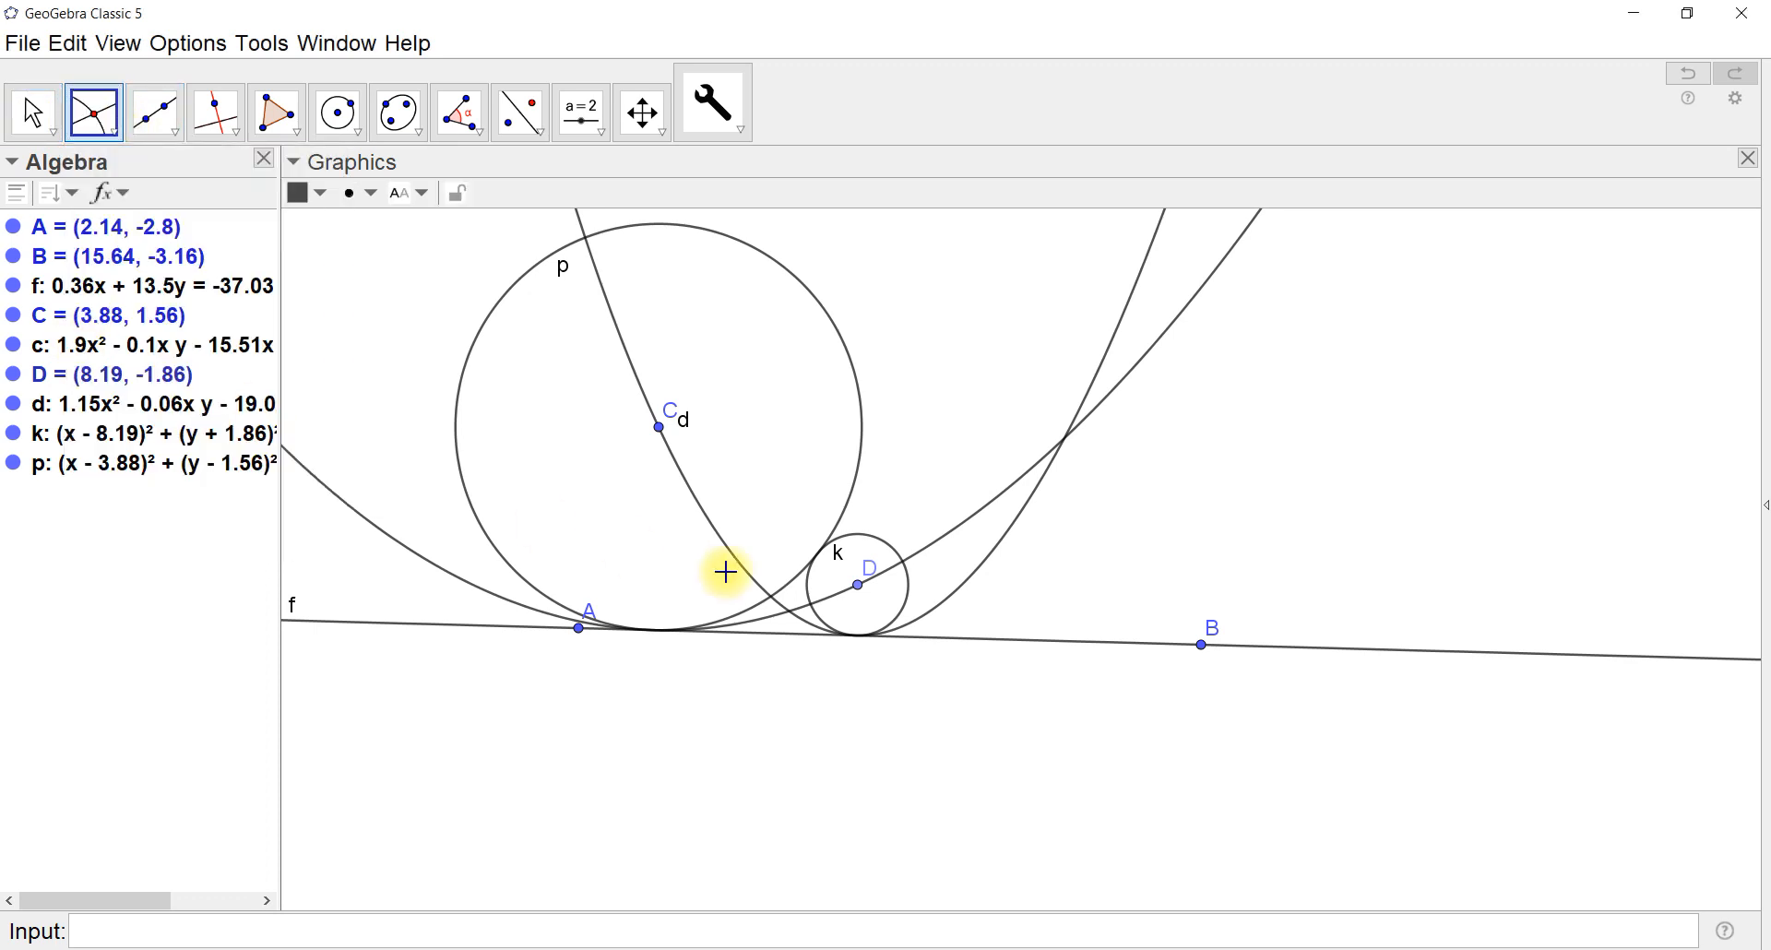
click(789, 614)
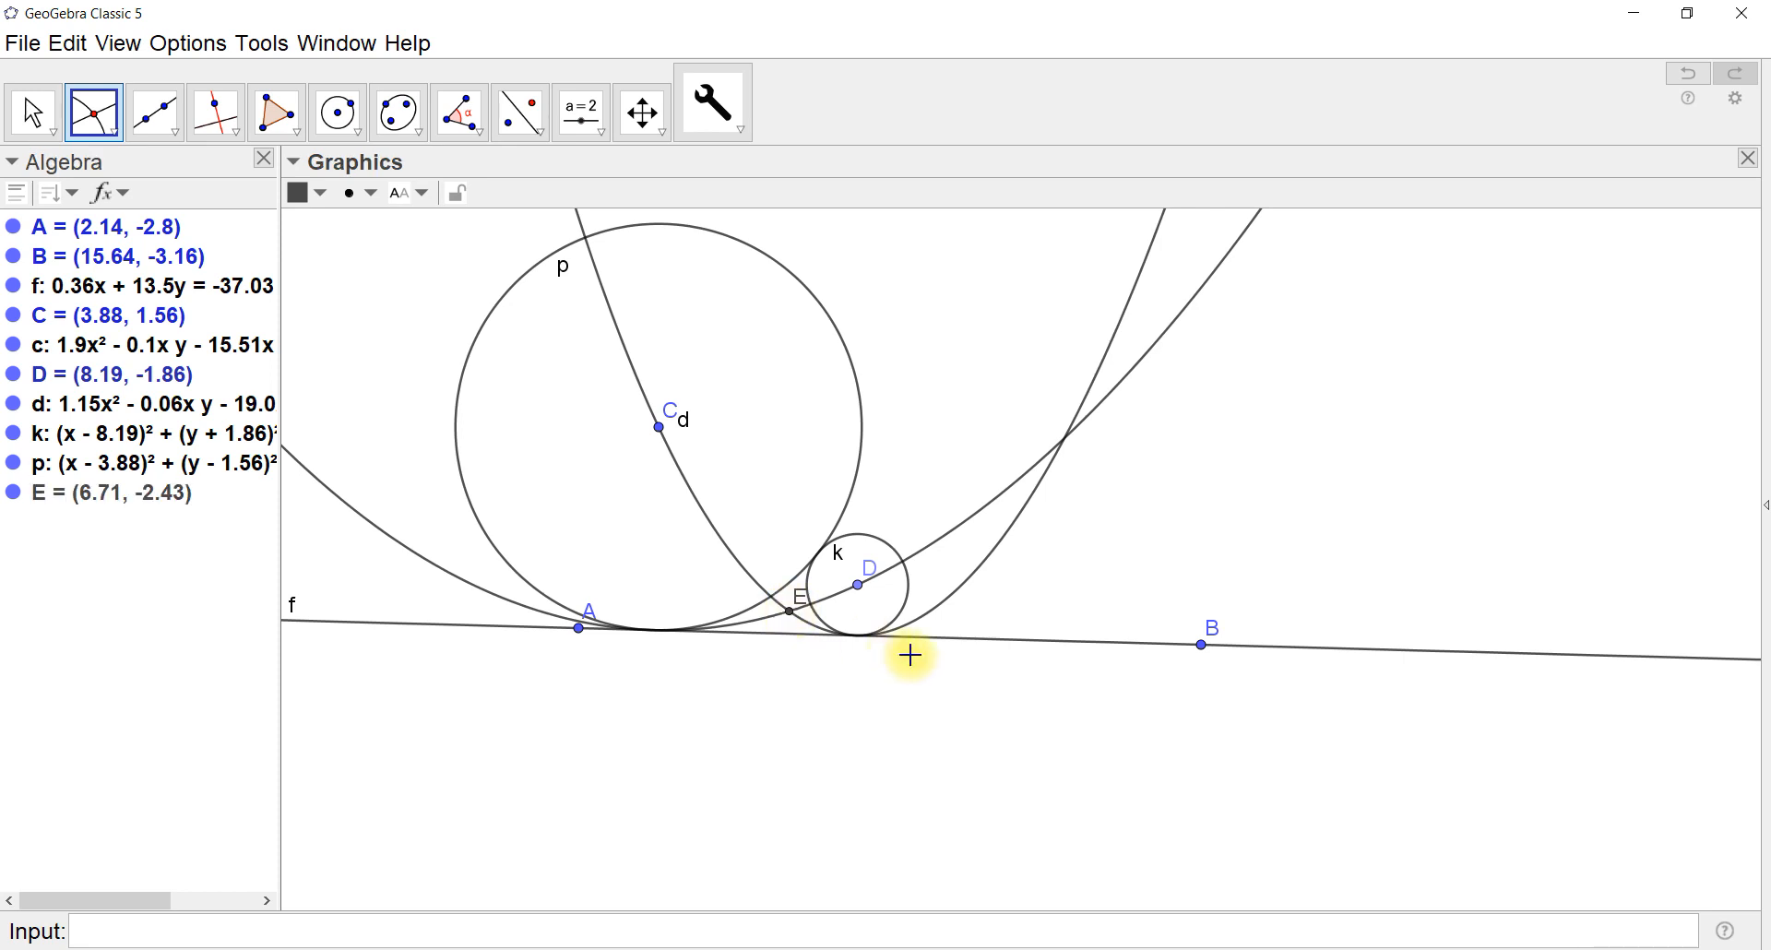
click(746, 136)
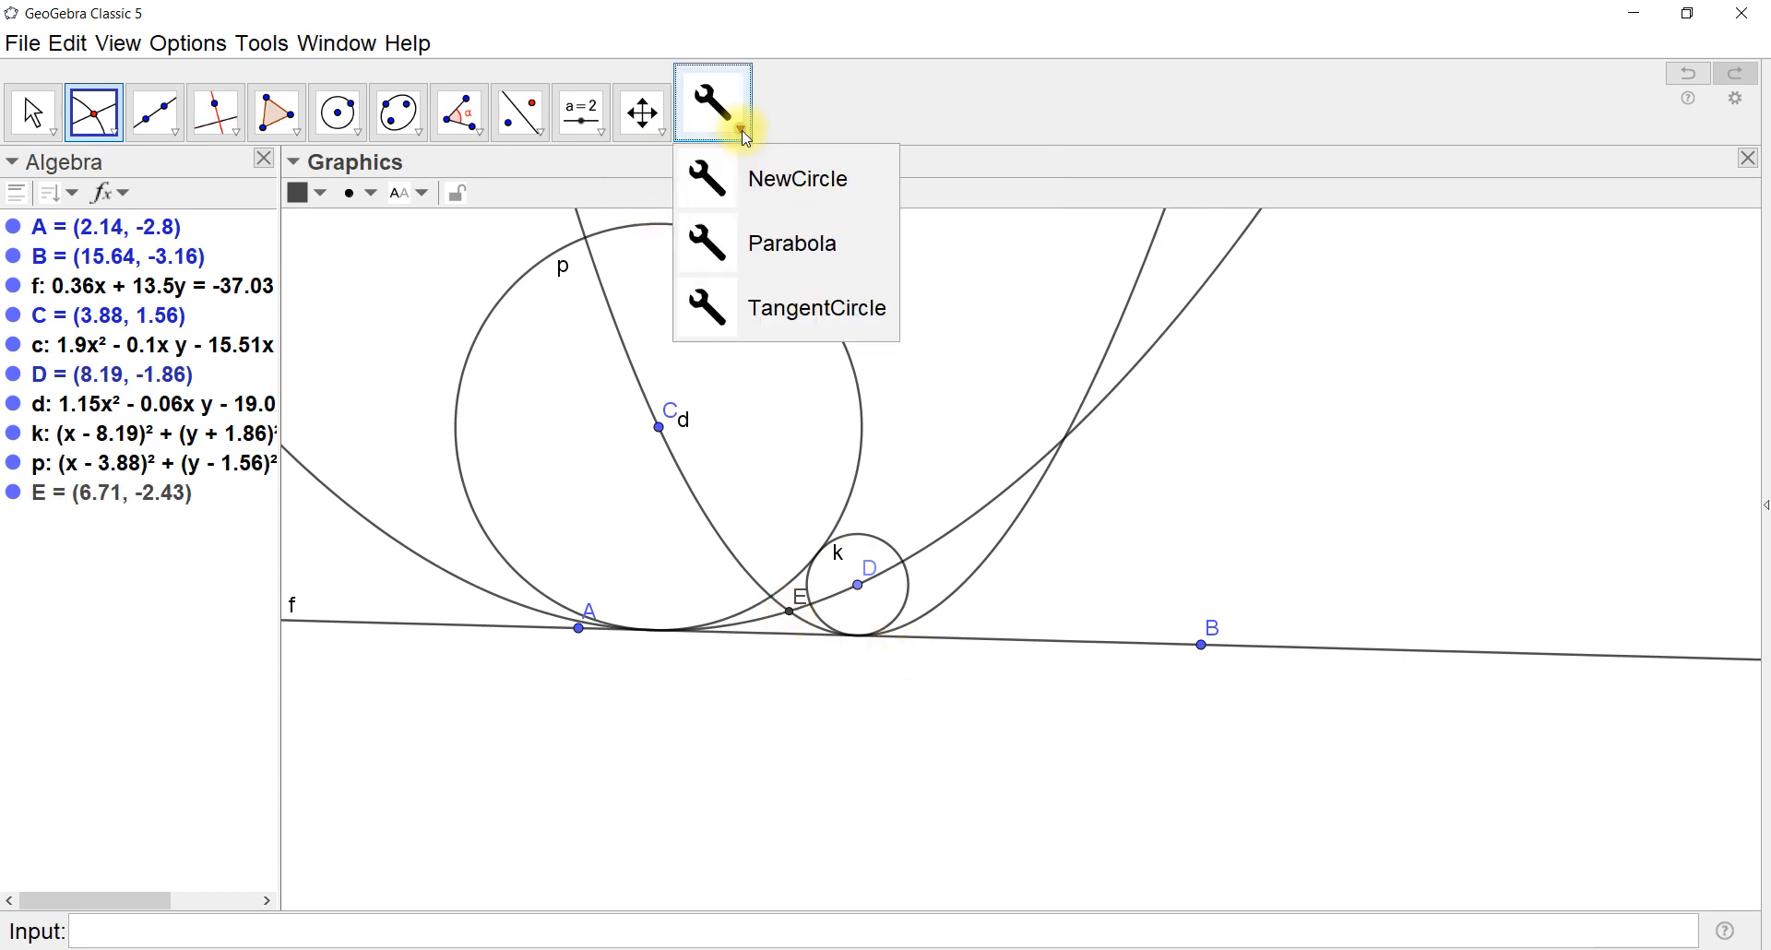
click(812, 318)
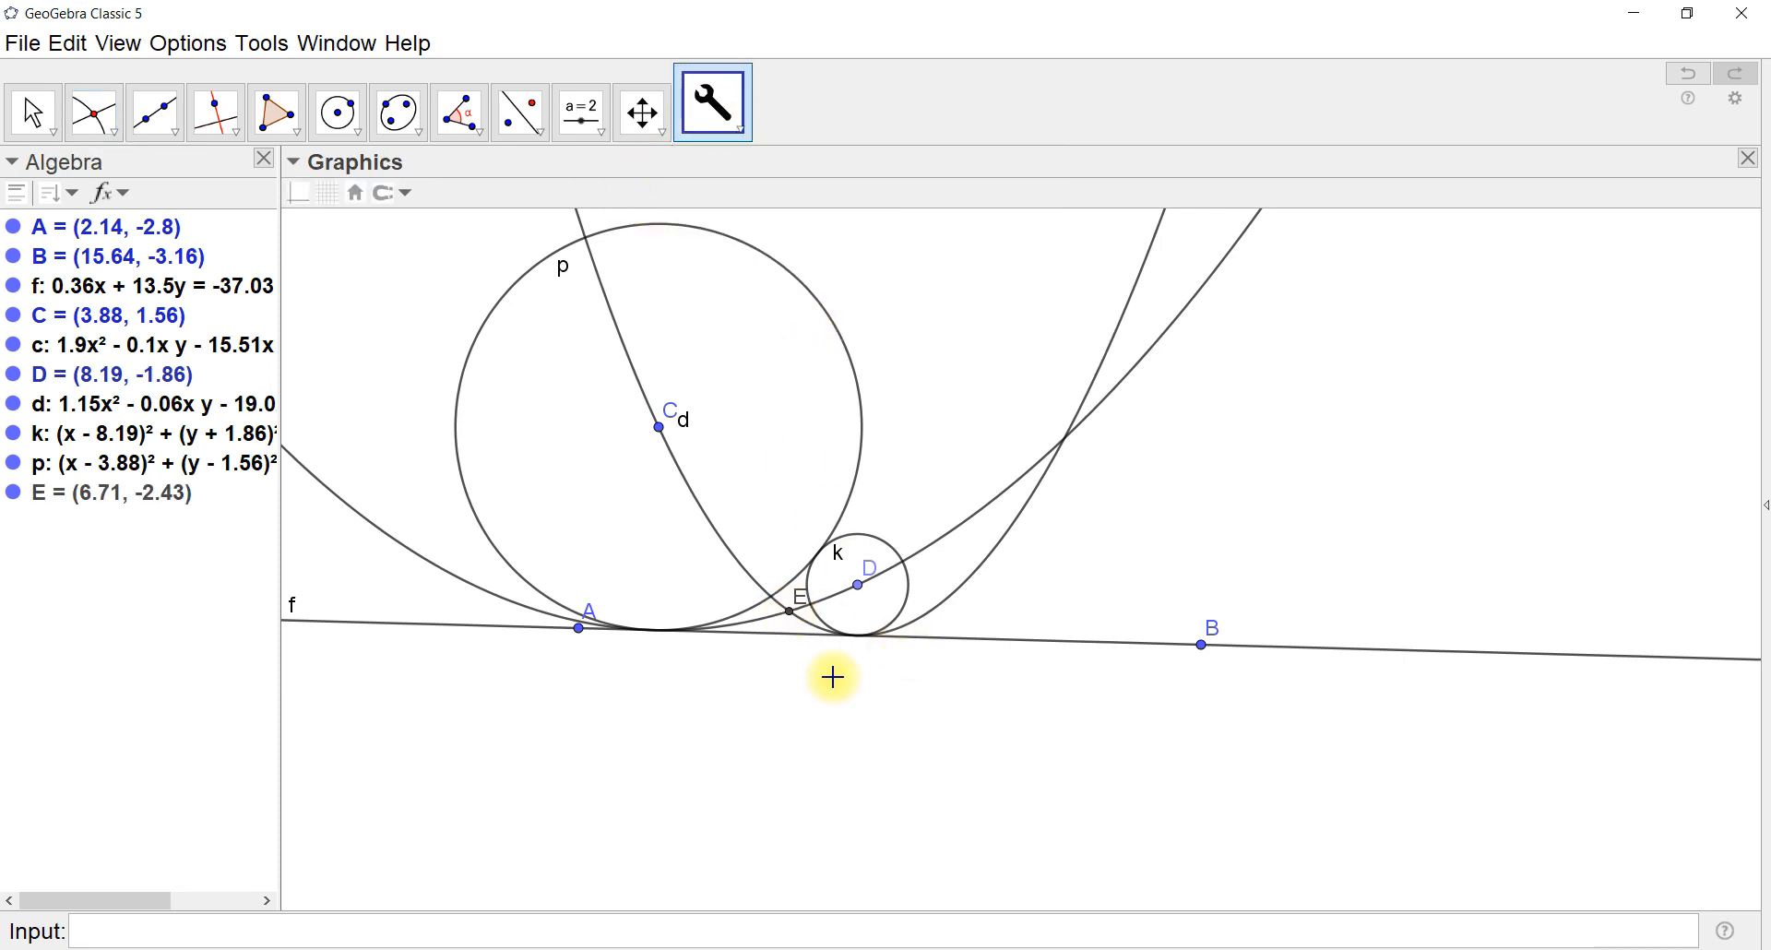
click(791, 616)
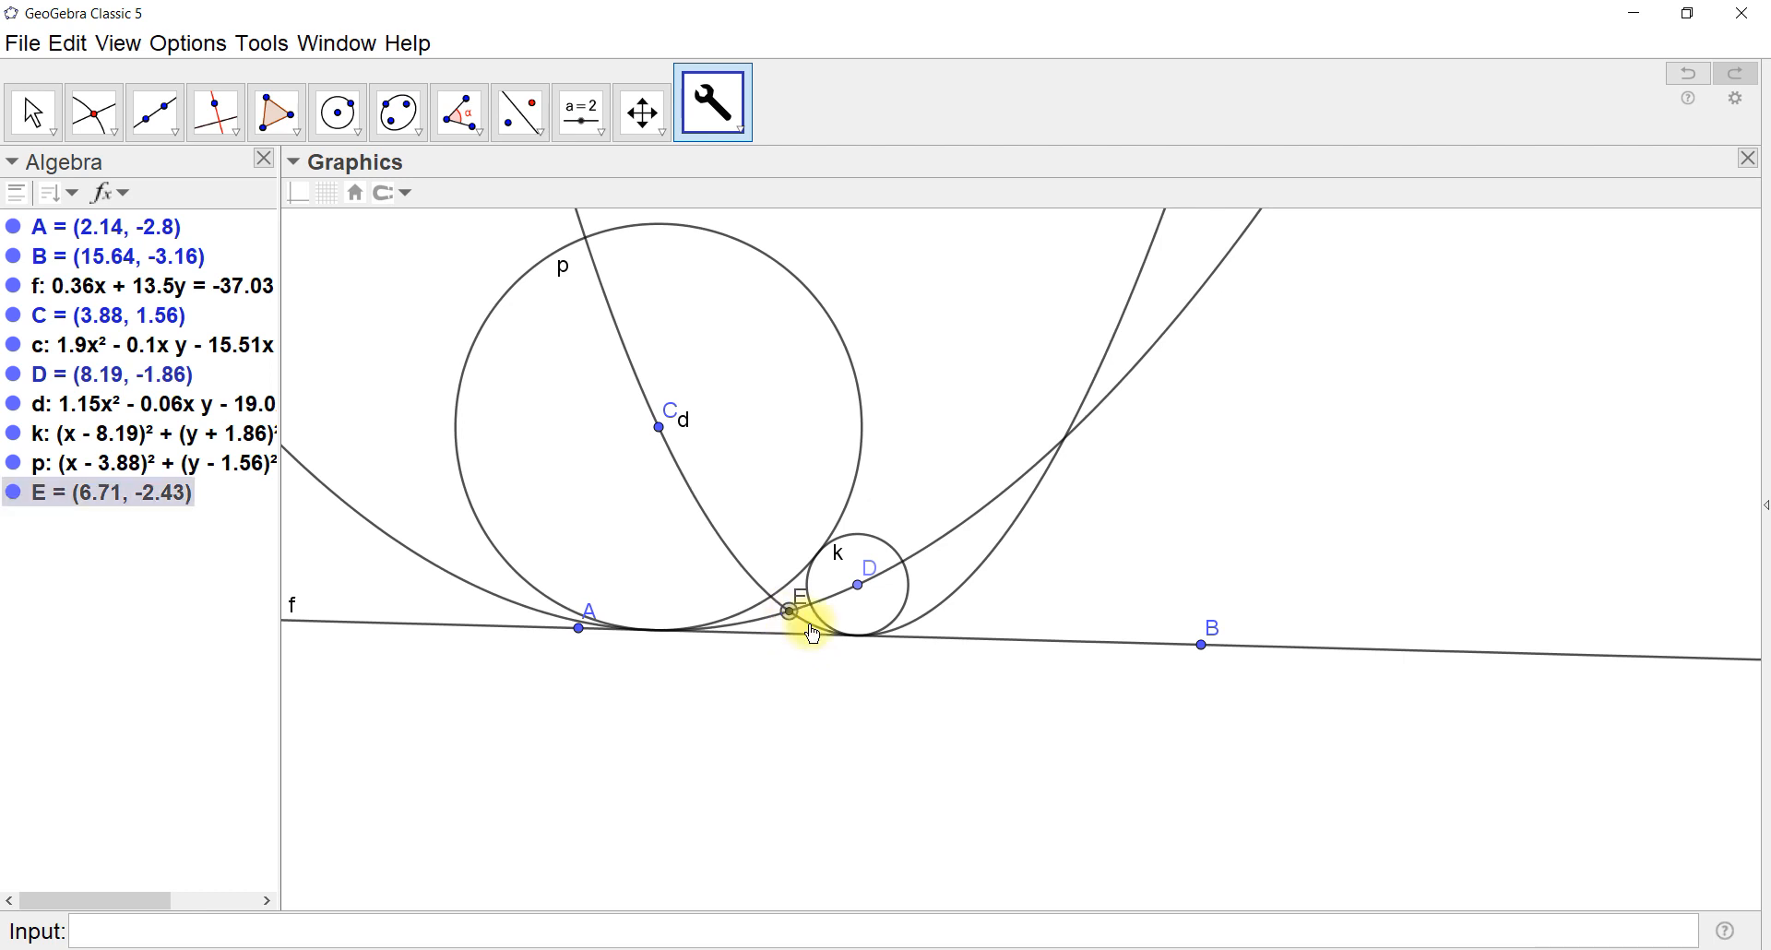
click(990, 644)
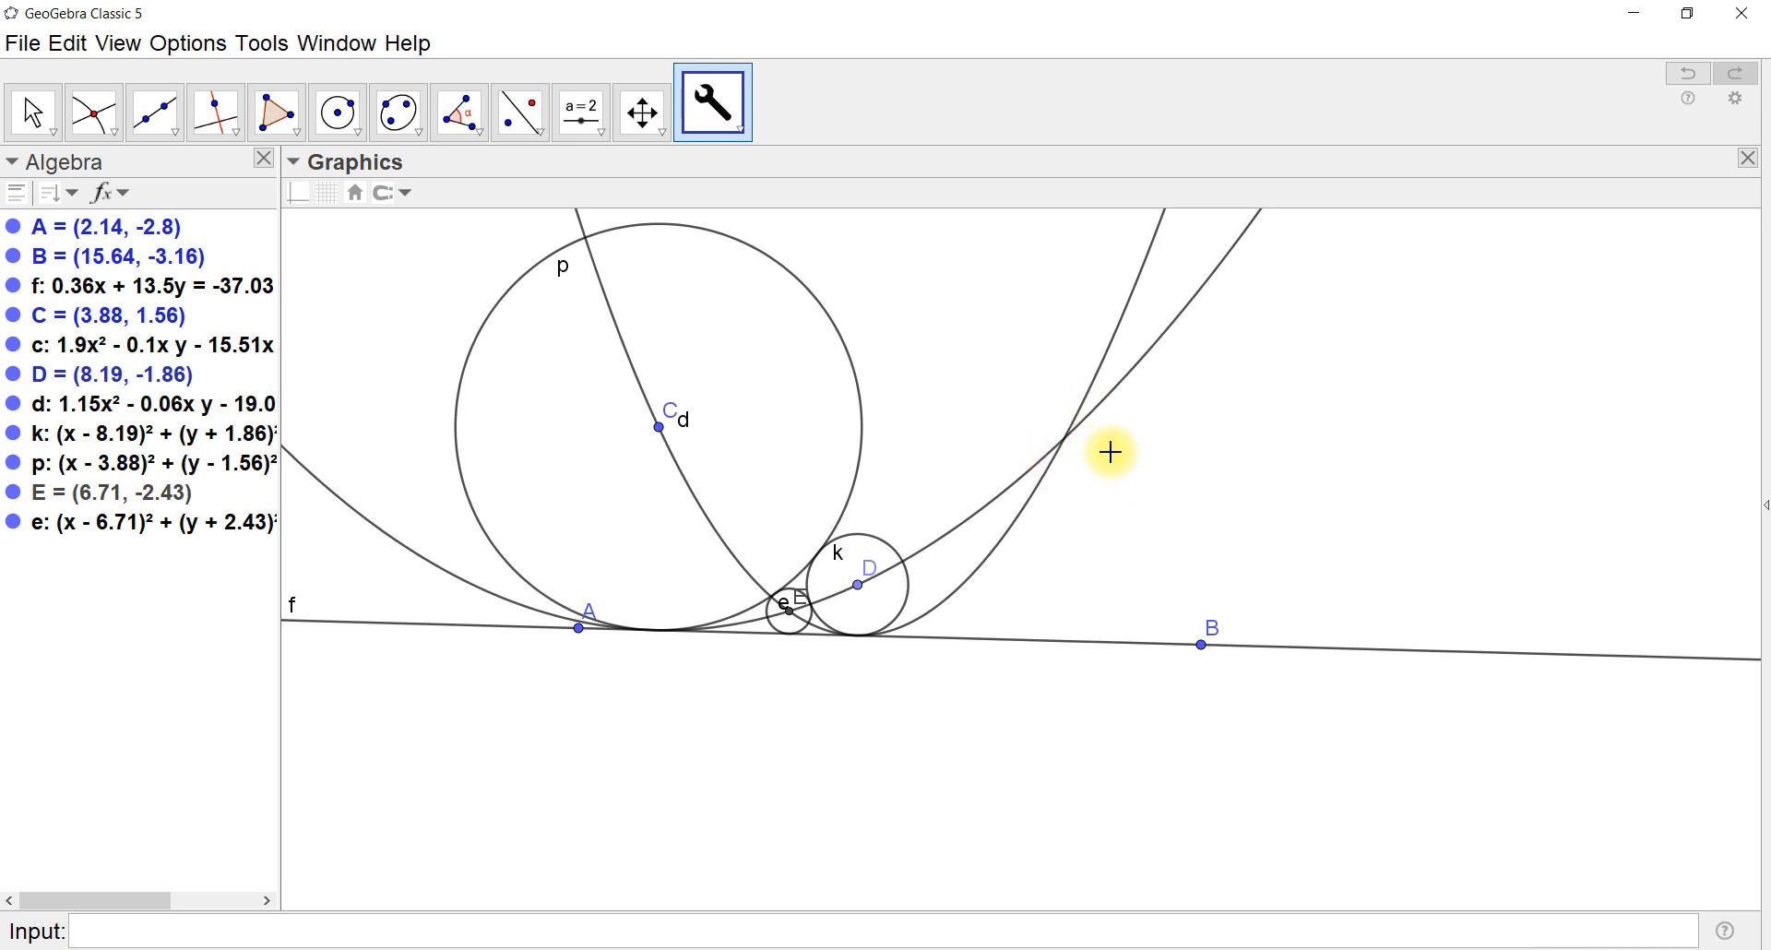
Mark the upper intersection of the two parabolas and draw a TangentCircle centred there that touches line f
click(96, 114)
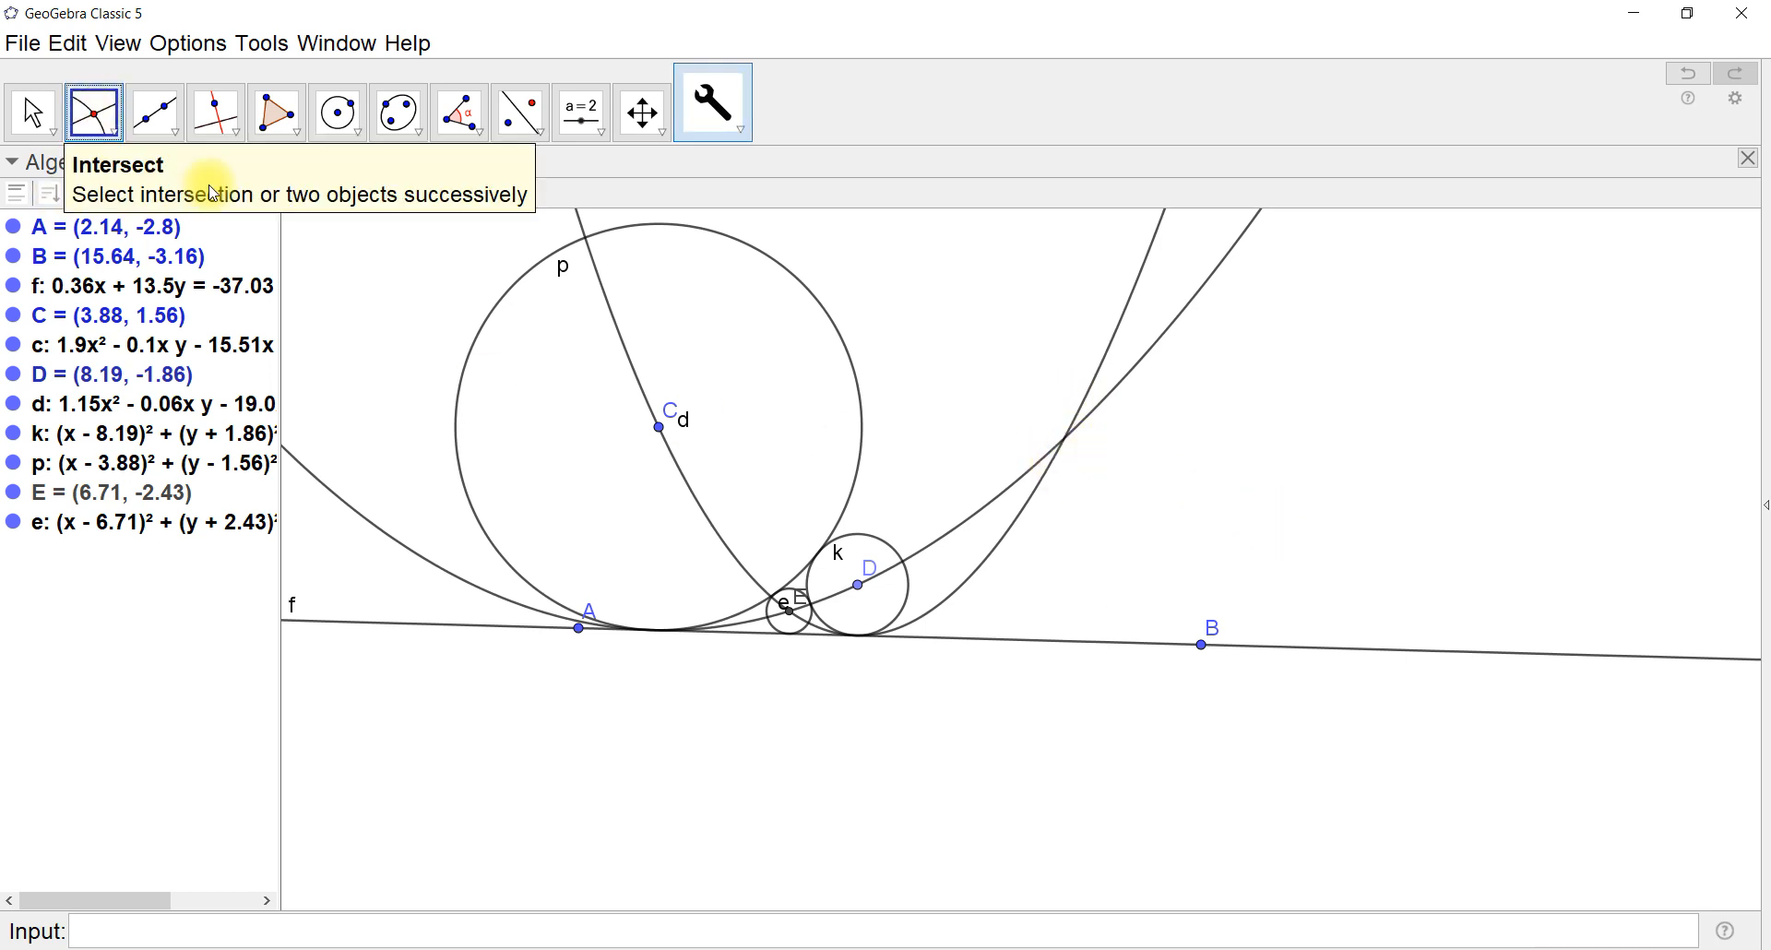
click(1067, 439)
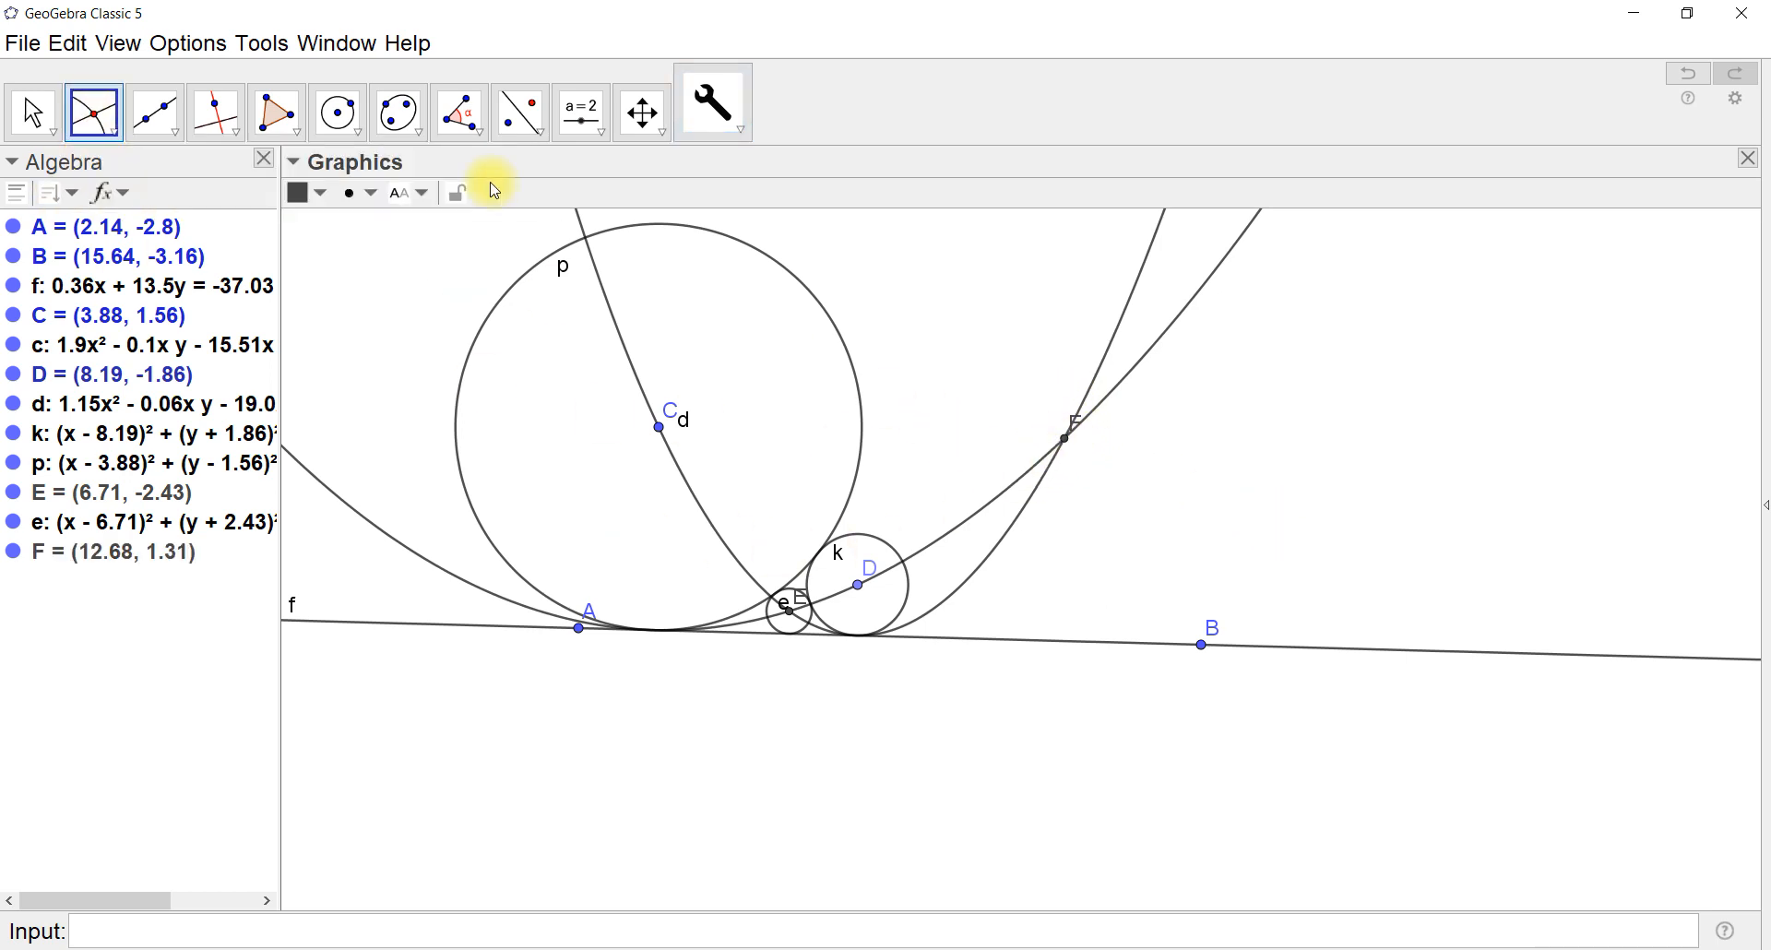
click(743, 120)
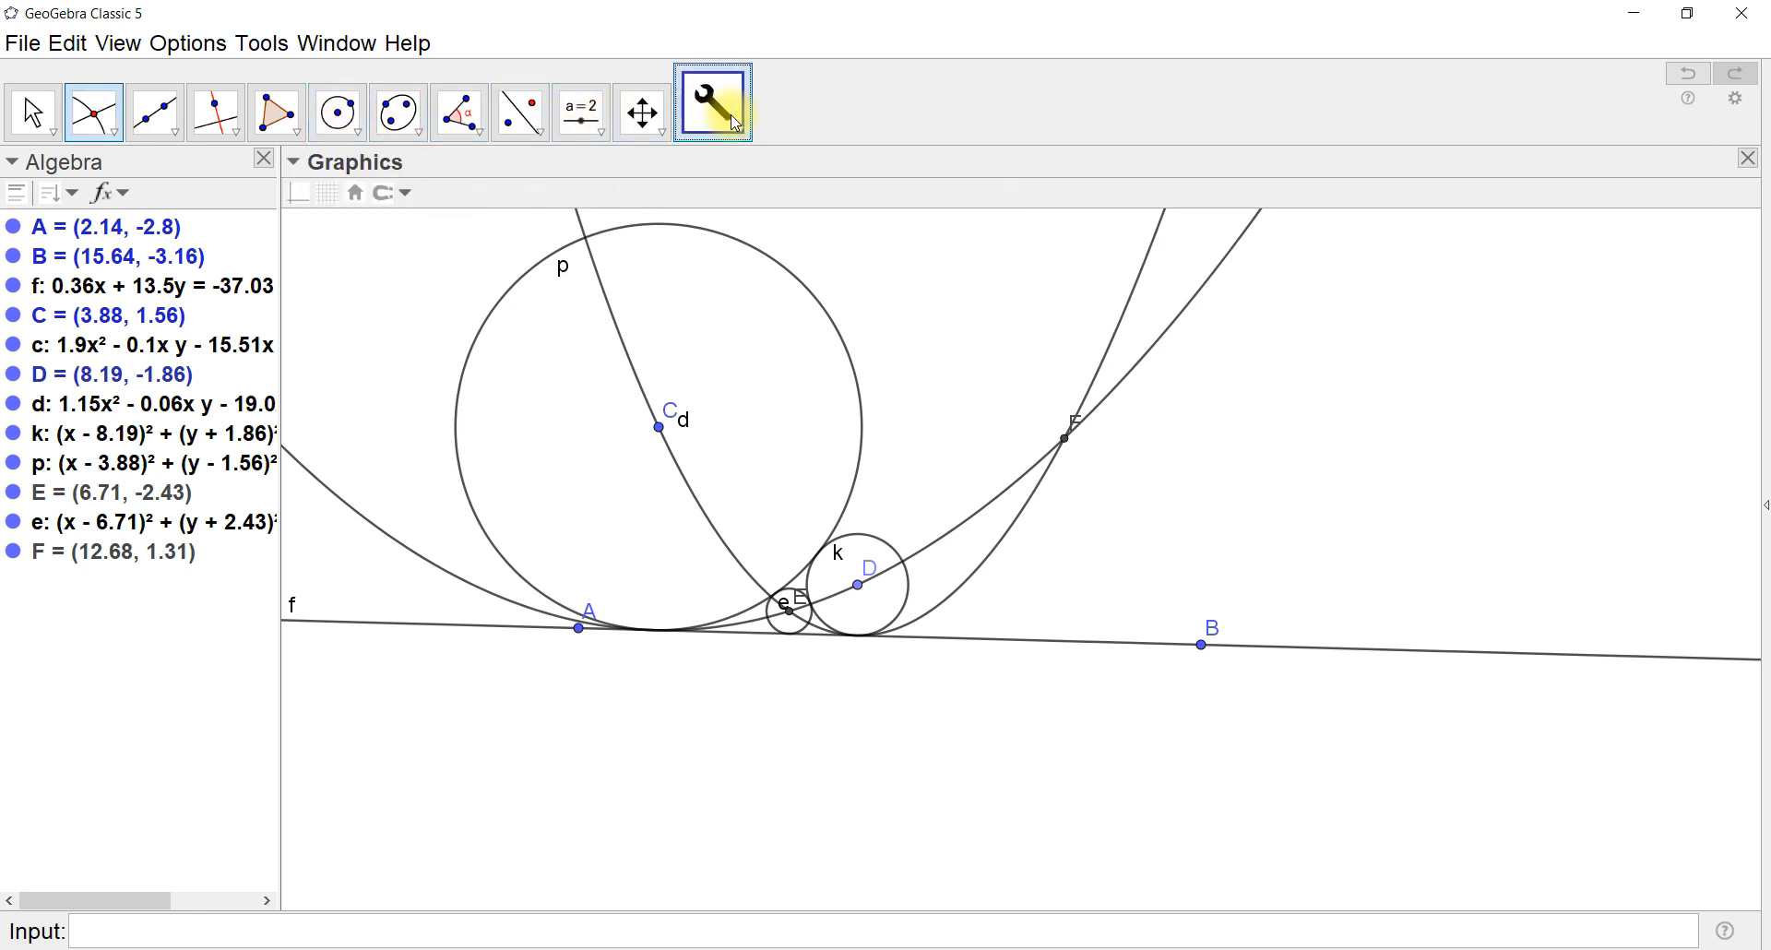
click(745, 120)
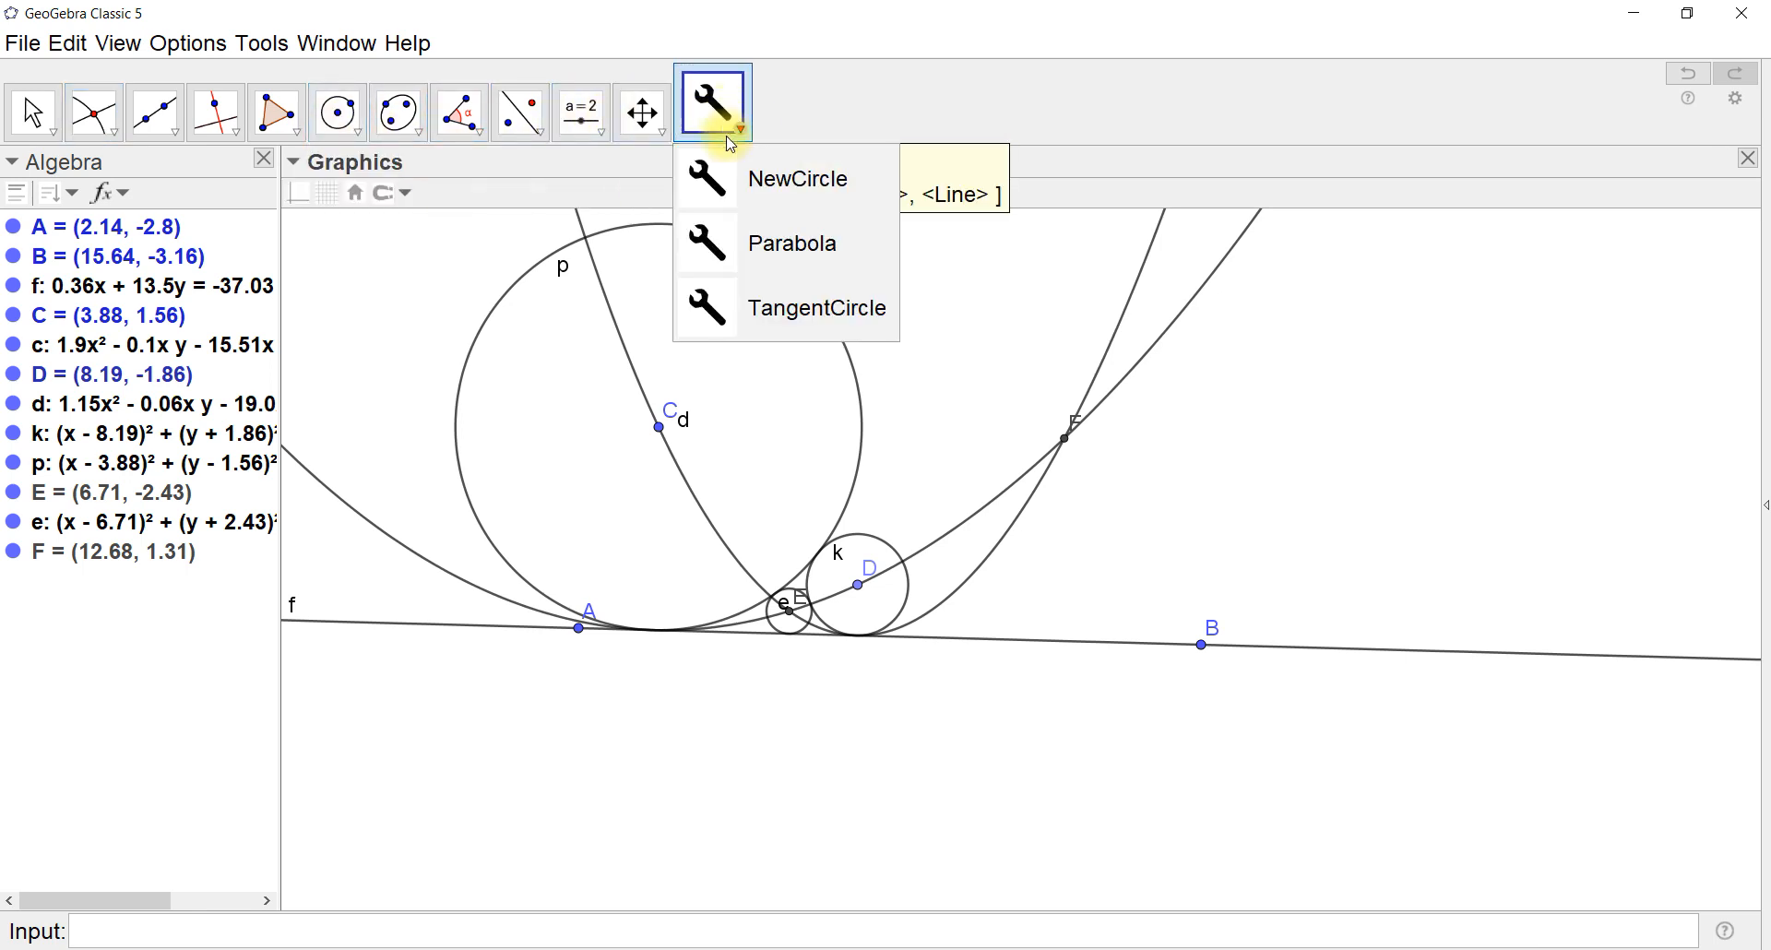
click(1068, 441)
click(1050, 650)
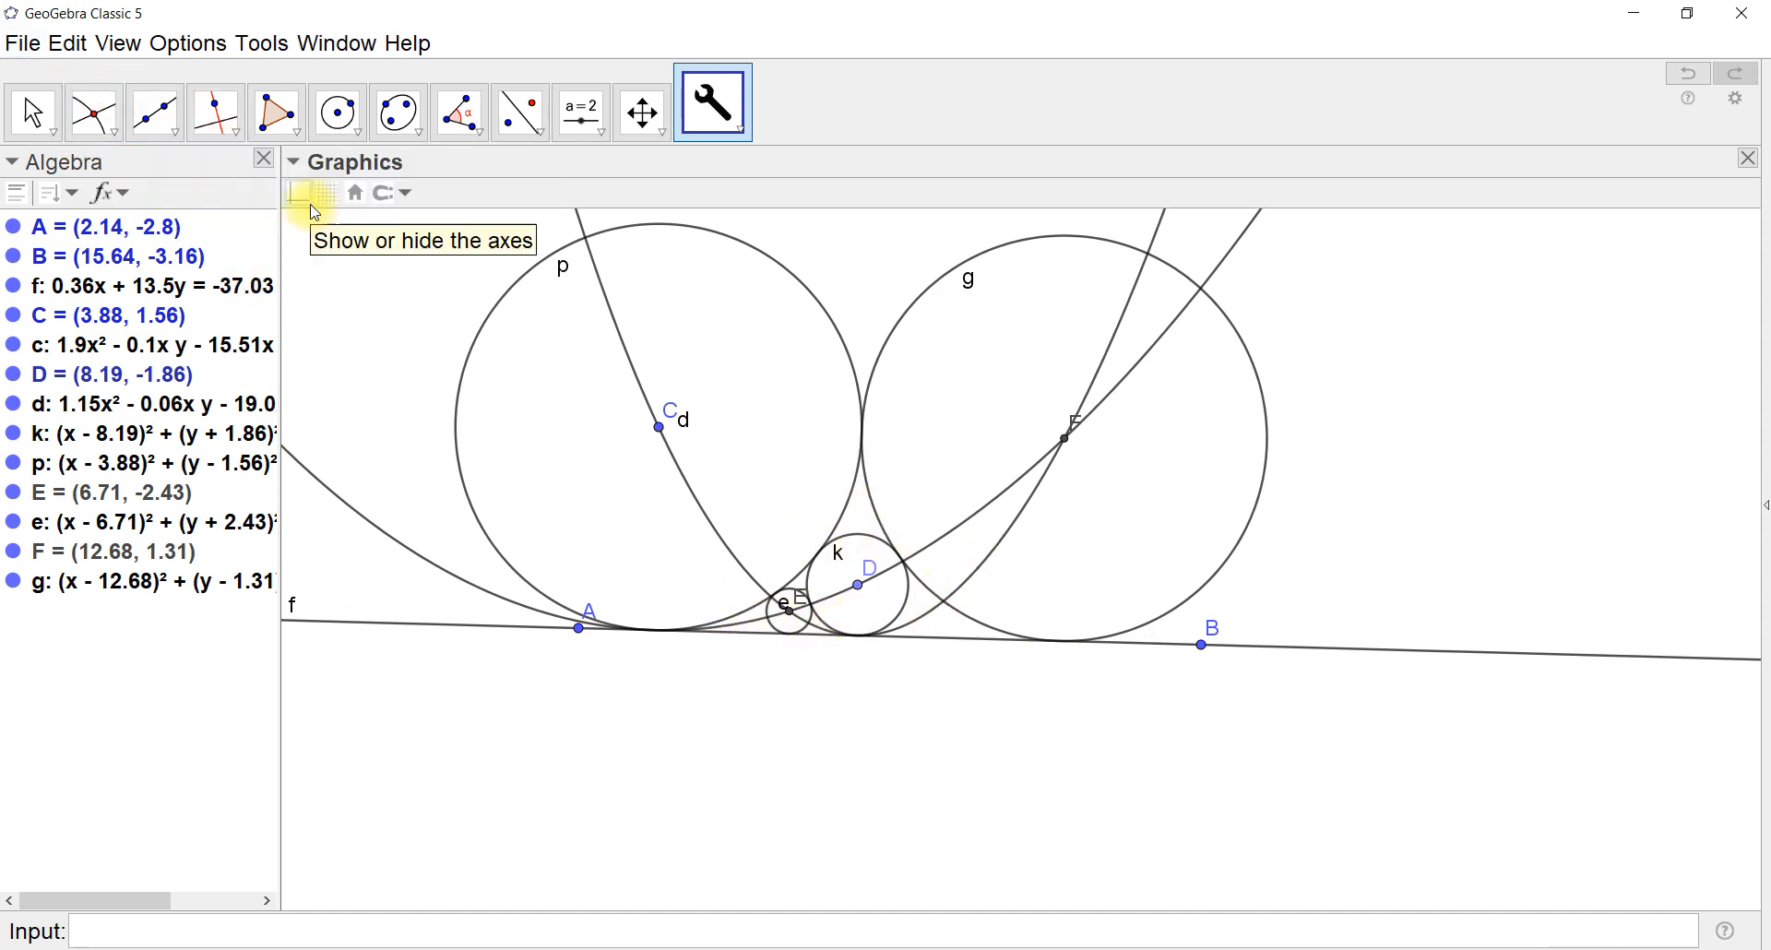
Colour the two new tangent circles, e and g, red and clear the selection
click(31, 112)
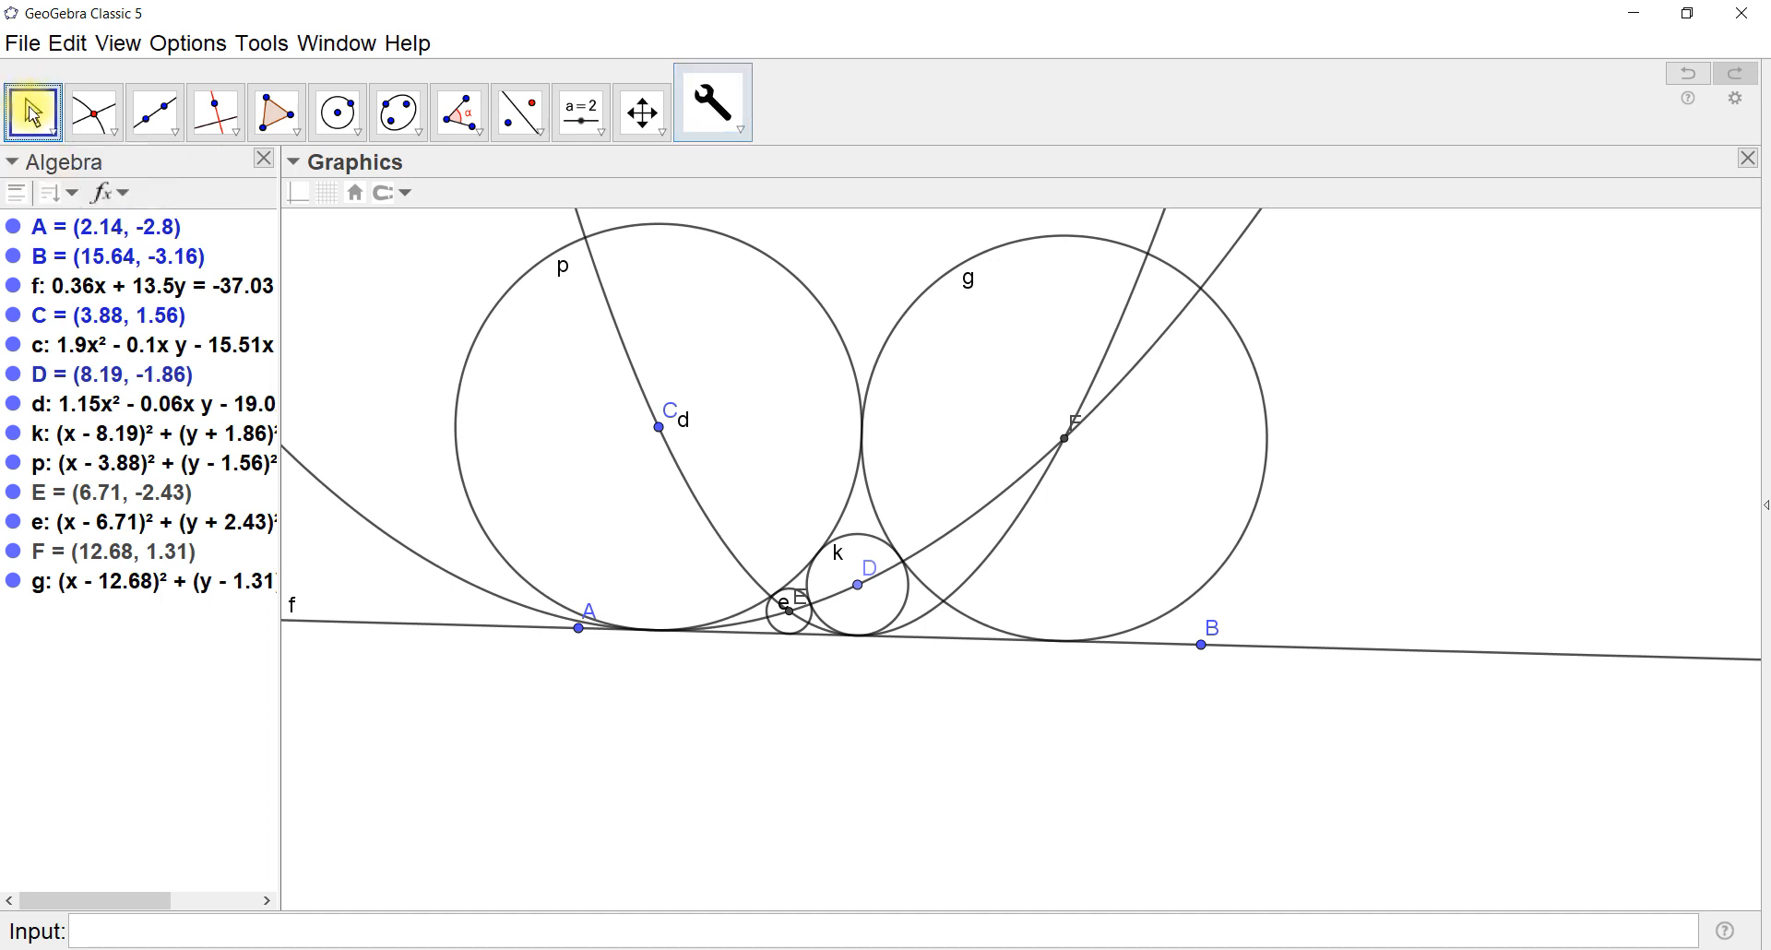
click(777, 636)
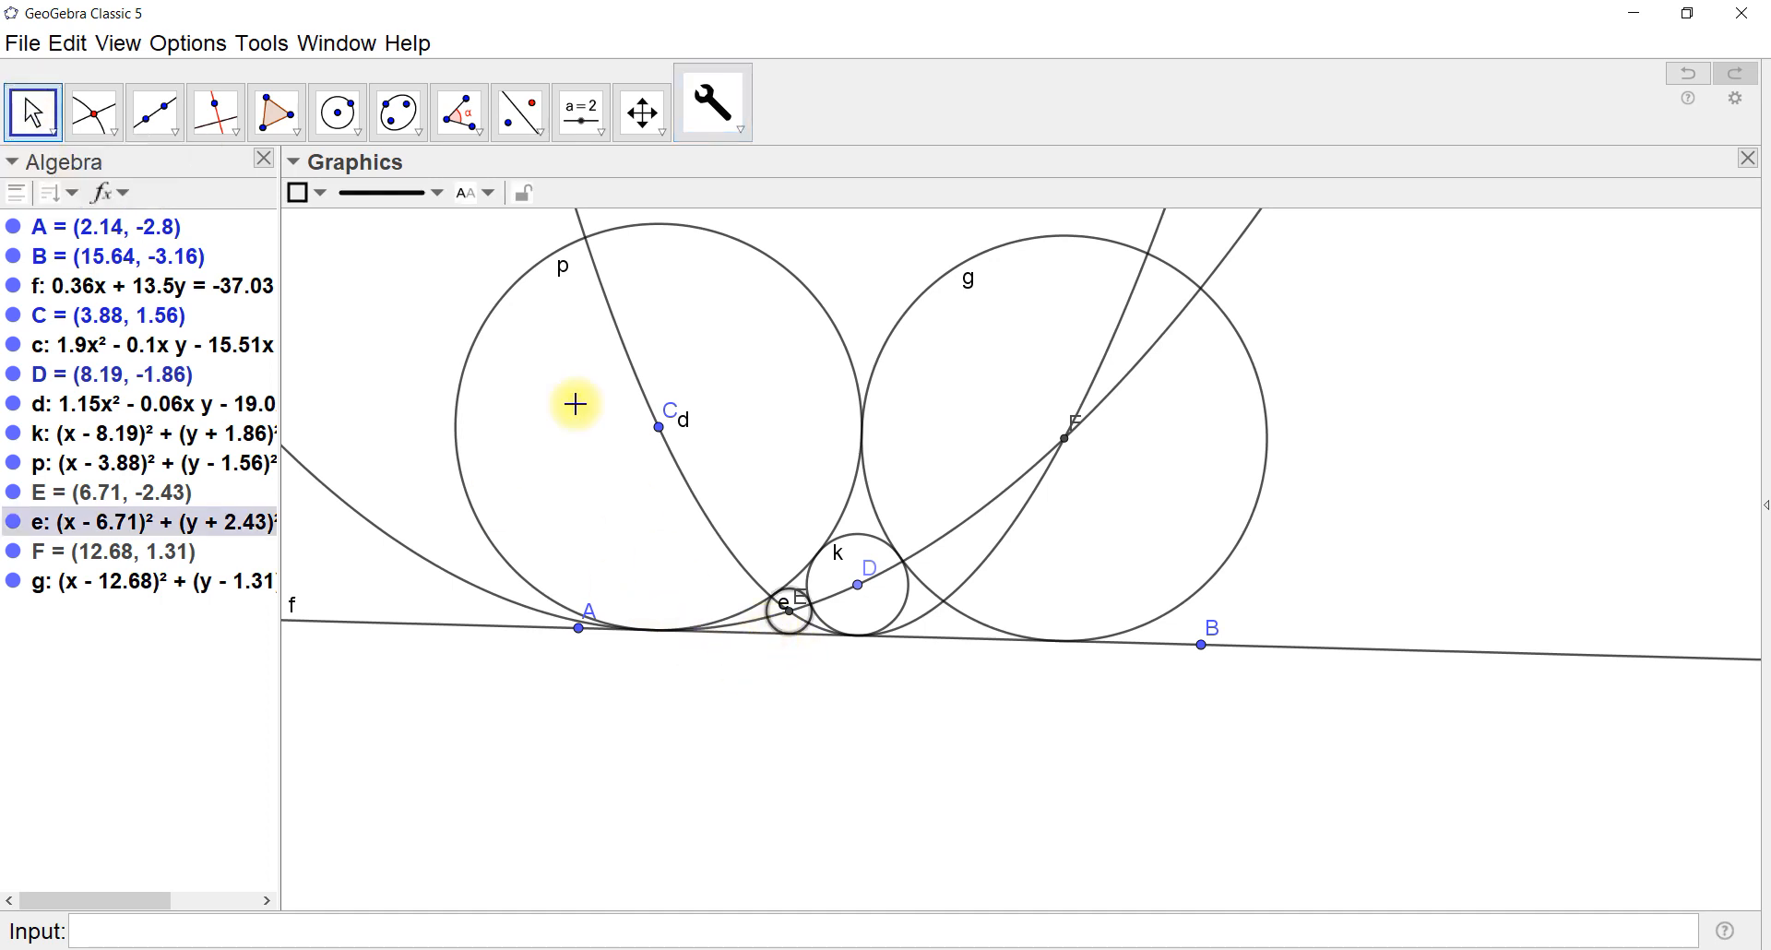
click(314, 199)
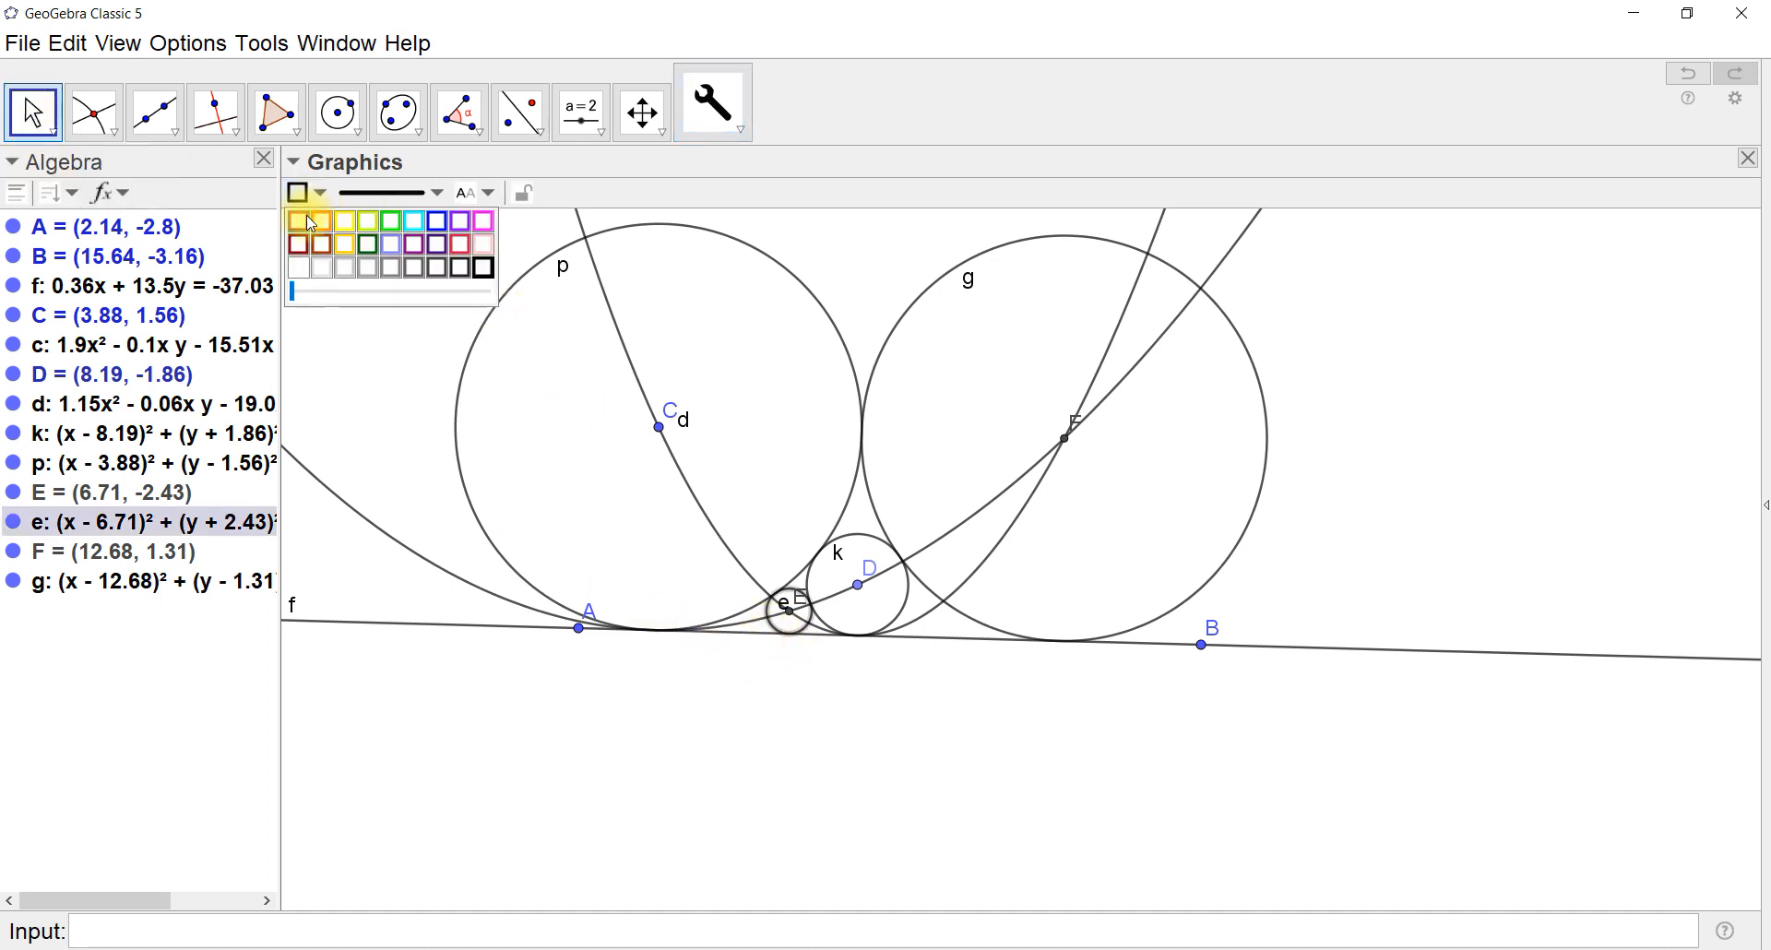
click(299, 223)
click(988, 252)
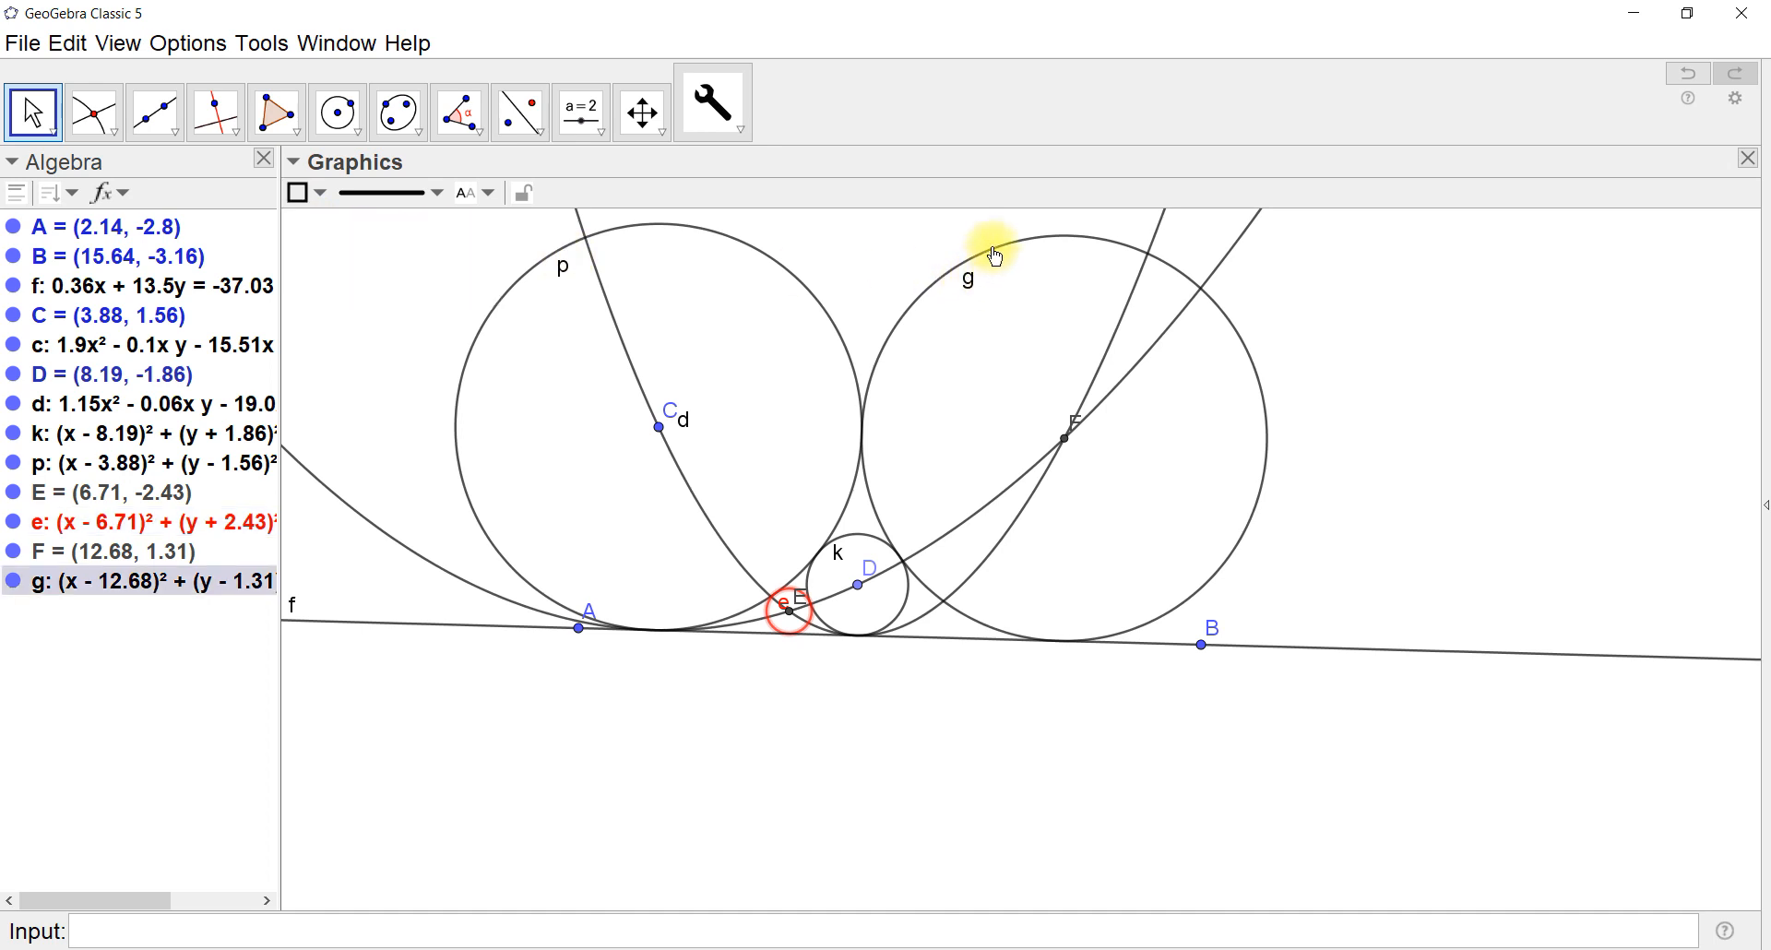
click(297, 194)
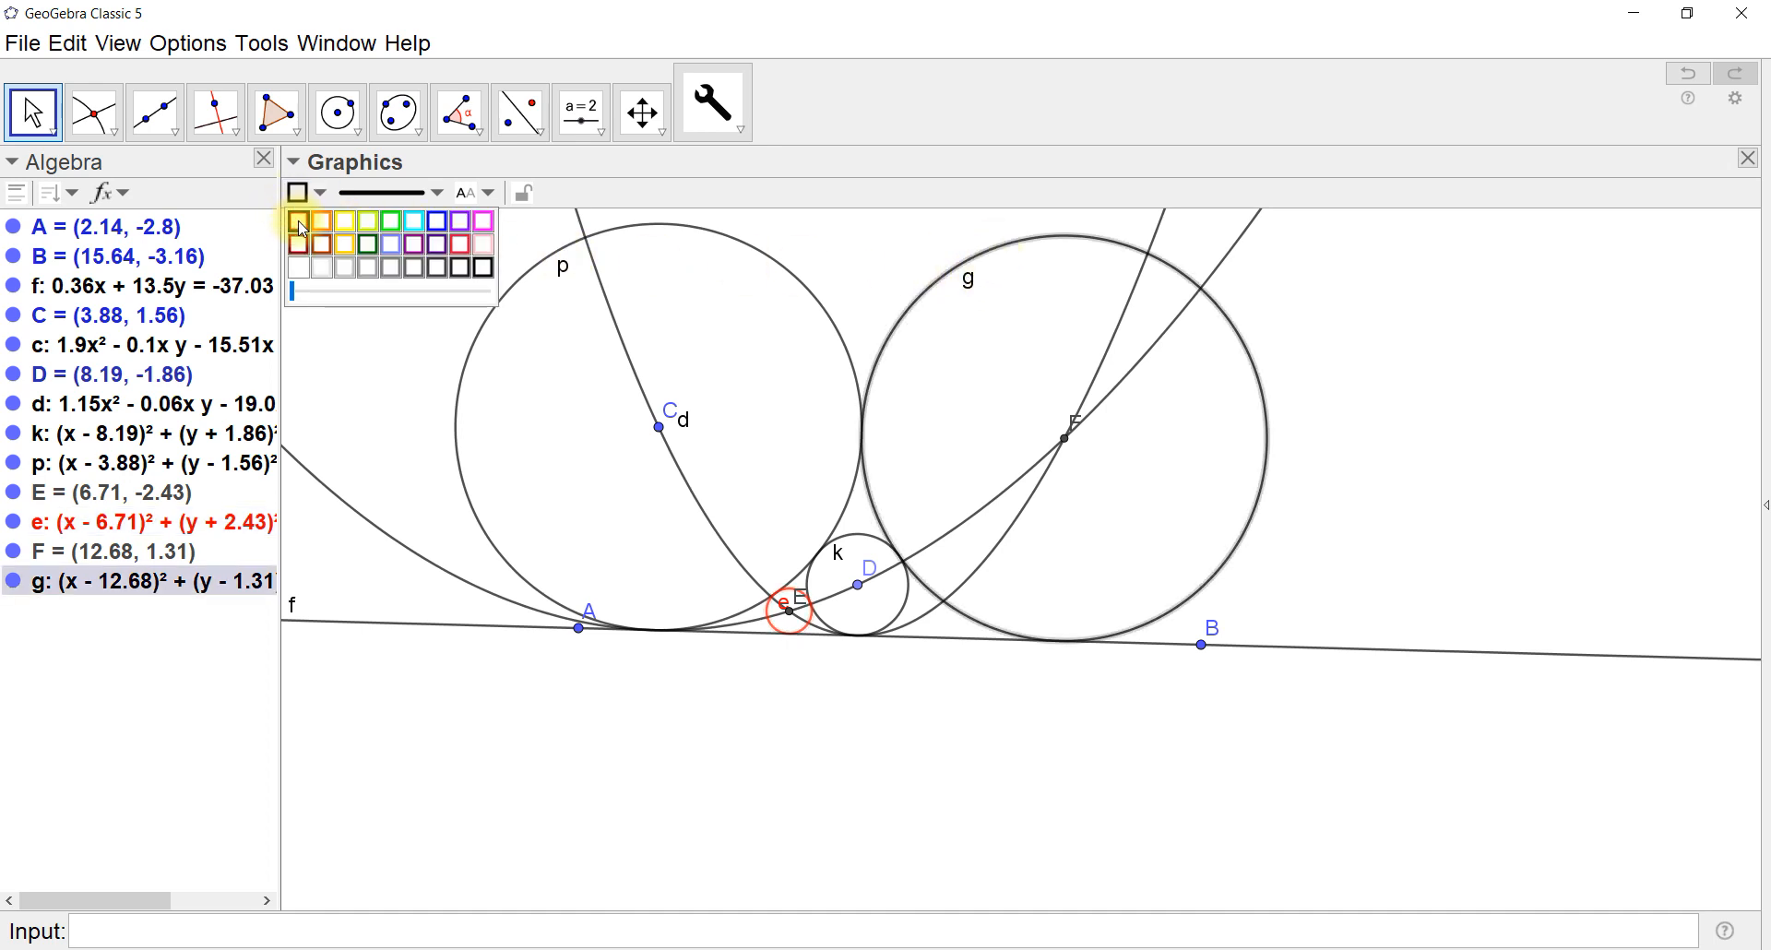
click(299, 224)
click(33, 110)
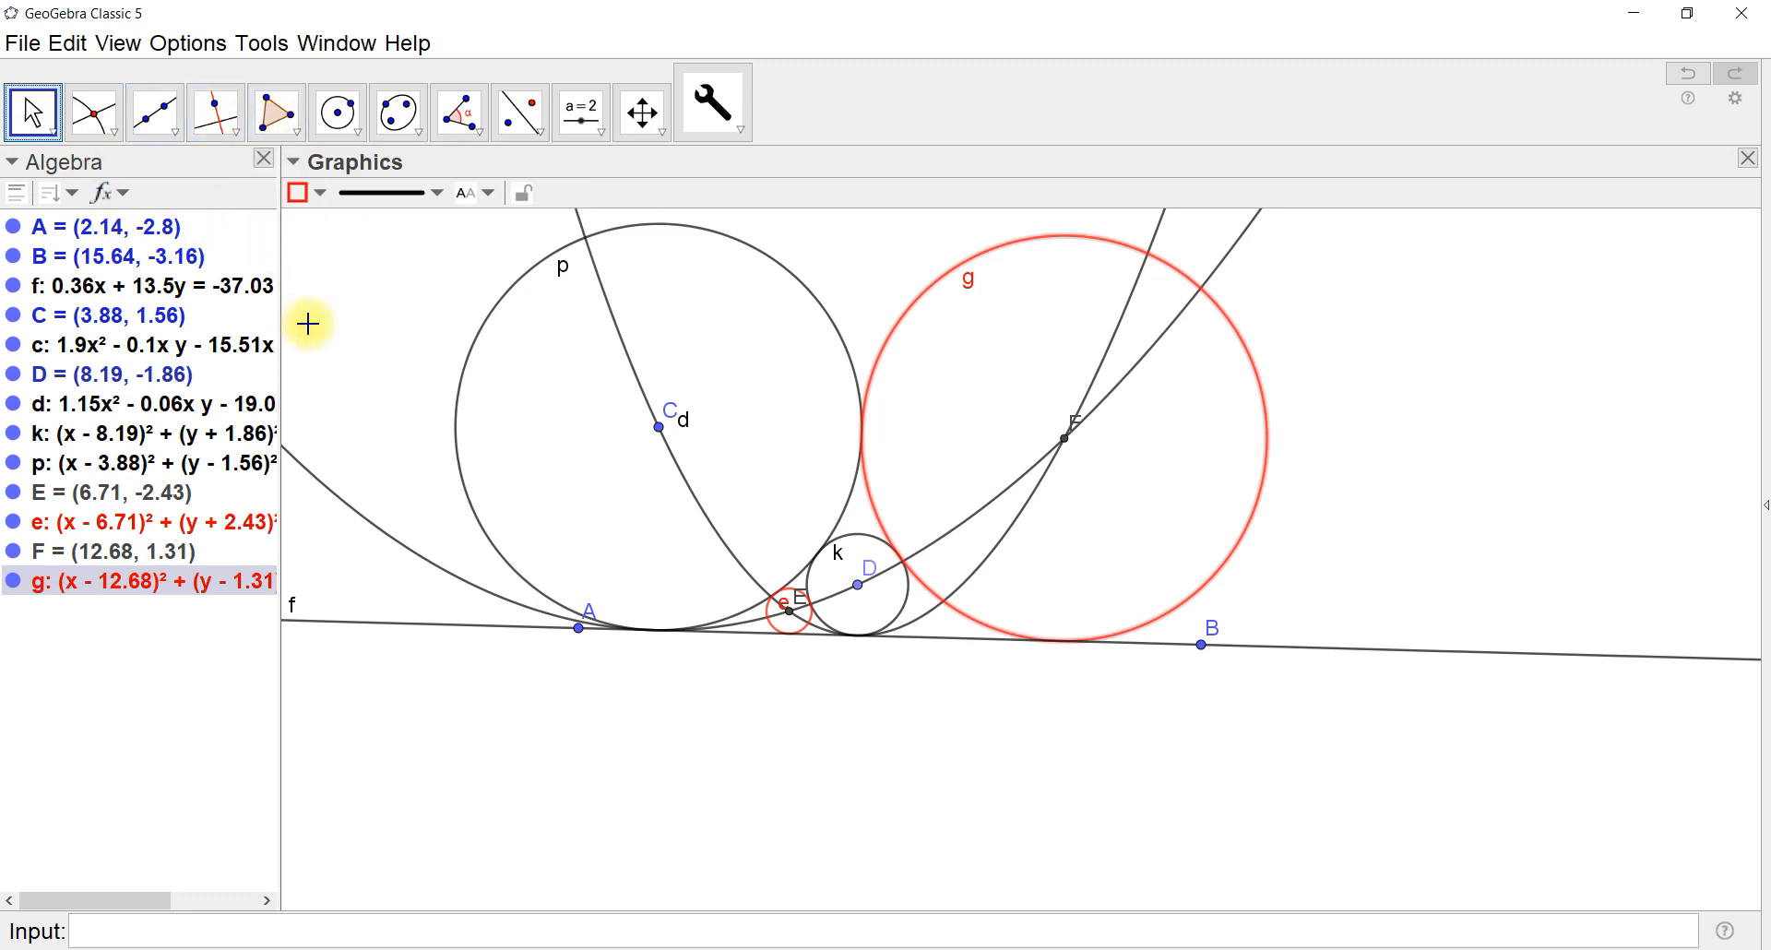
click(366, 324)
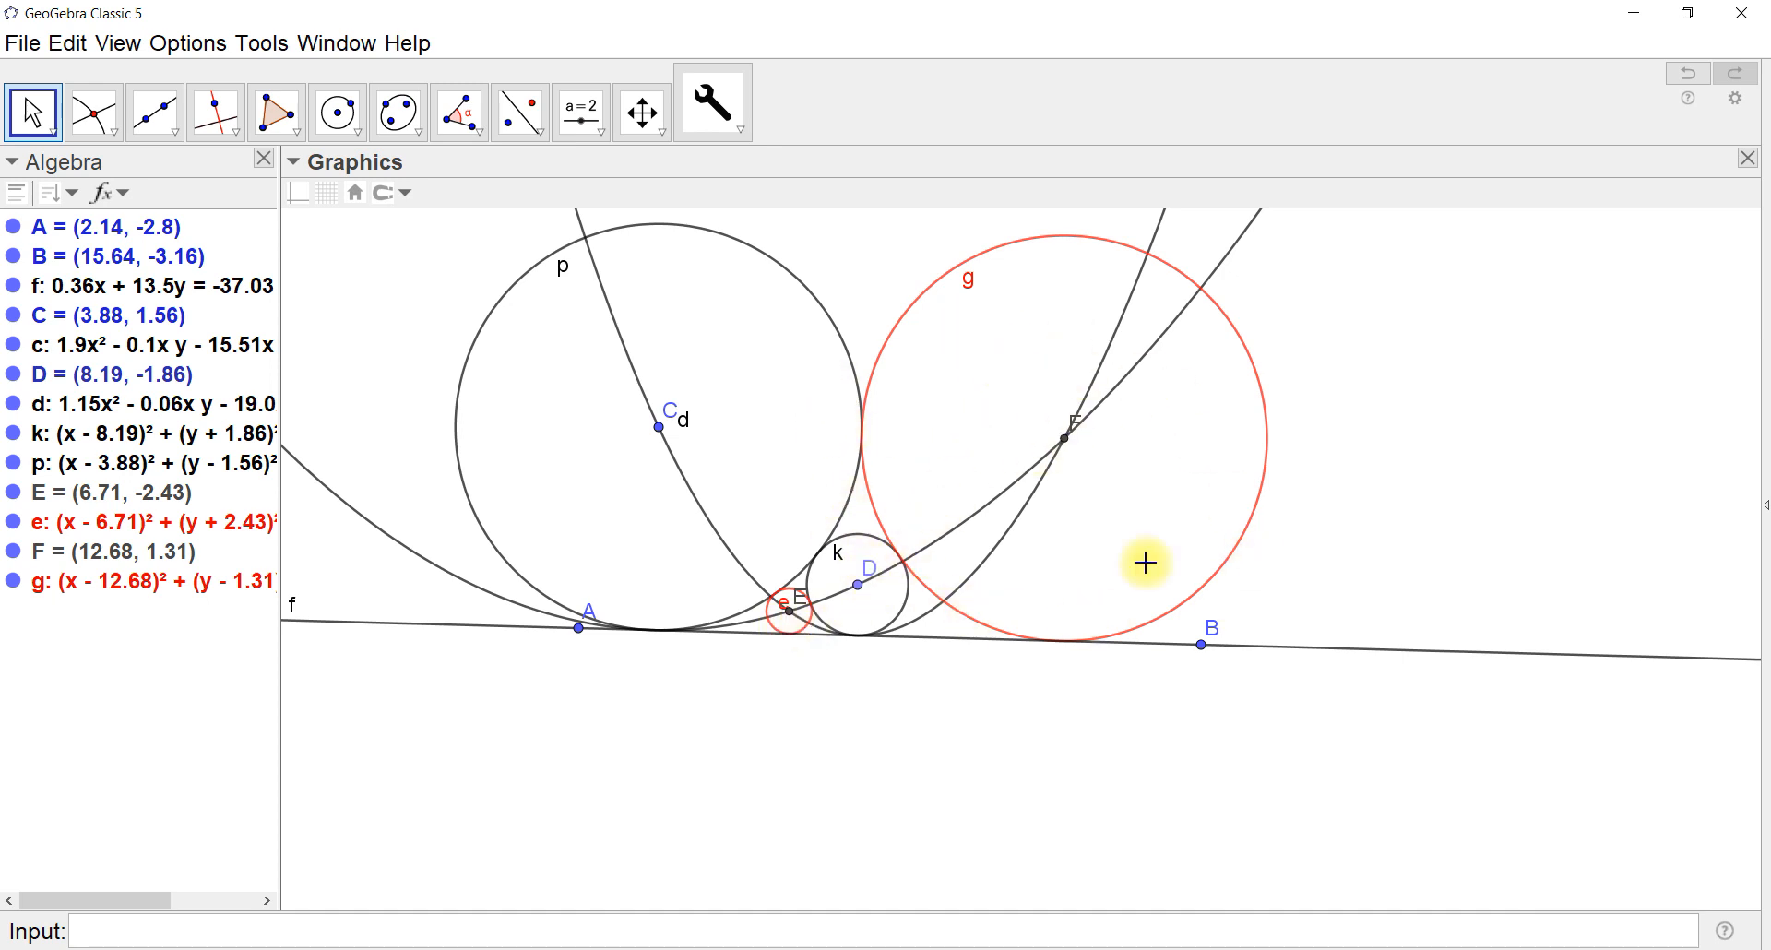
Move centres D and C around to test the tangent circles, ending with C near (2.08, 1.38) and D near (6.91, -1.49)
drag(861, 591, 1177, 304)
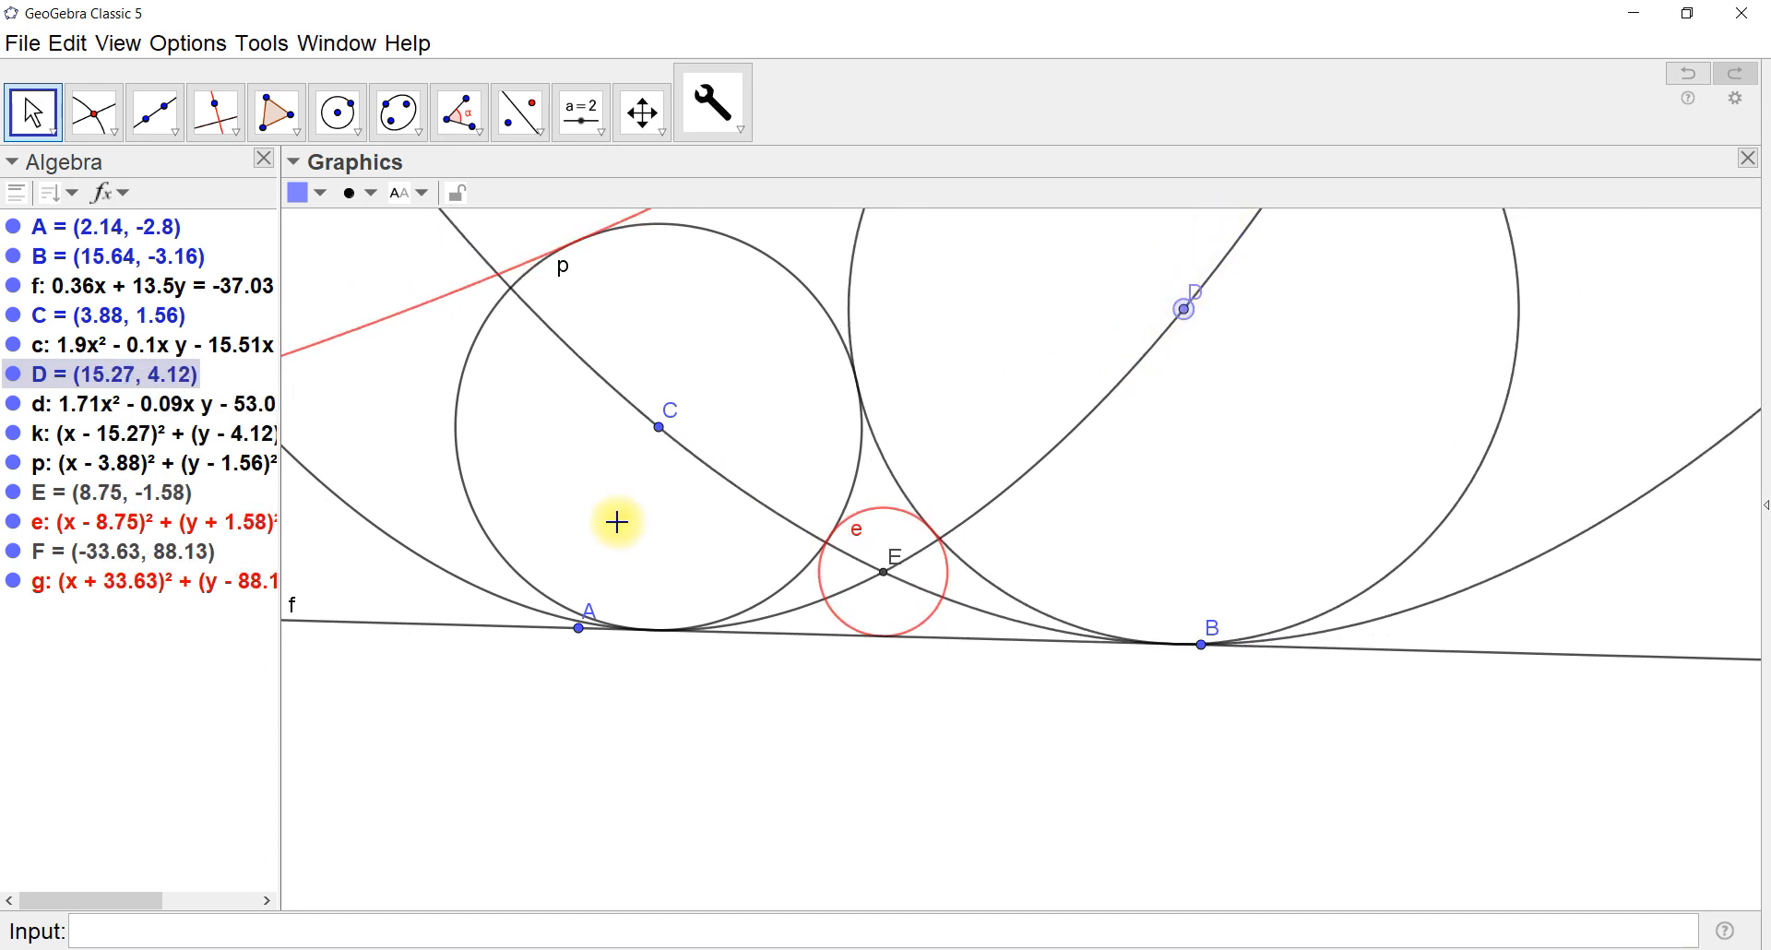
drag(659, 427, 600, 489)
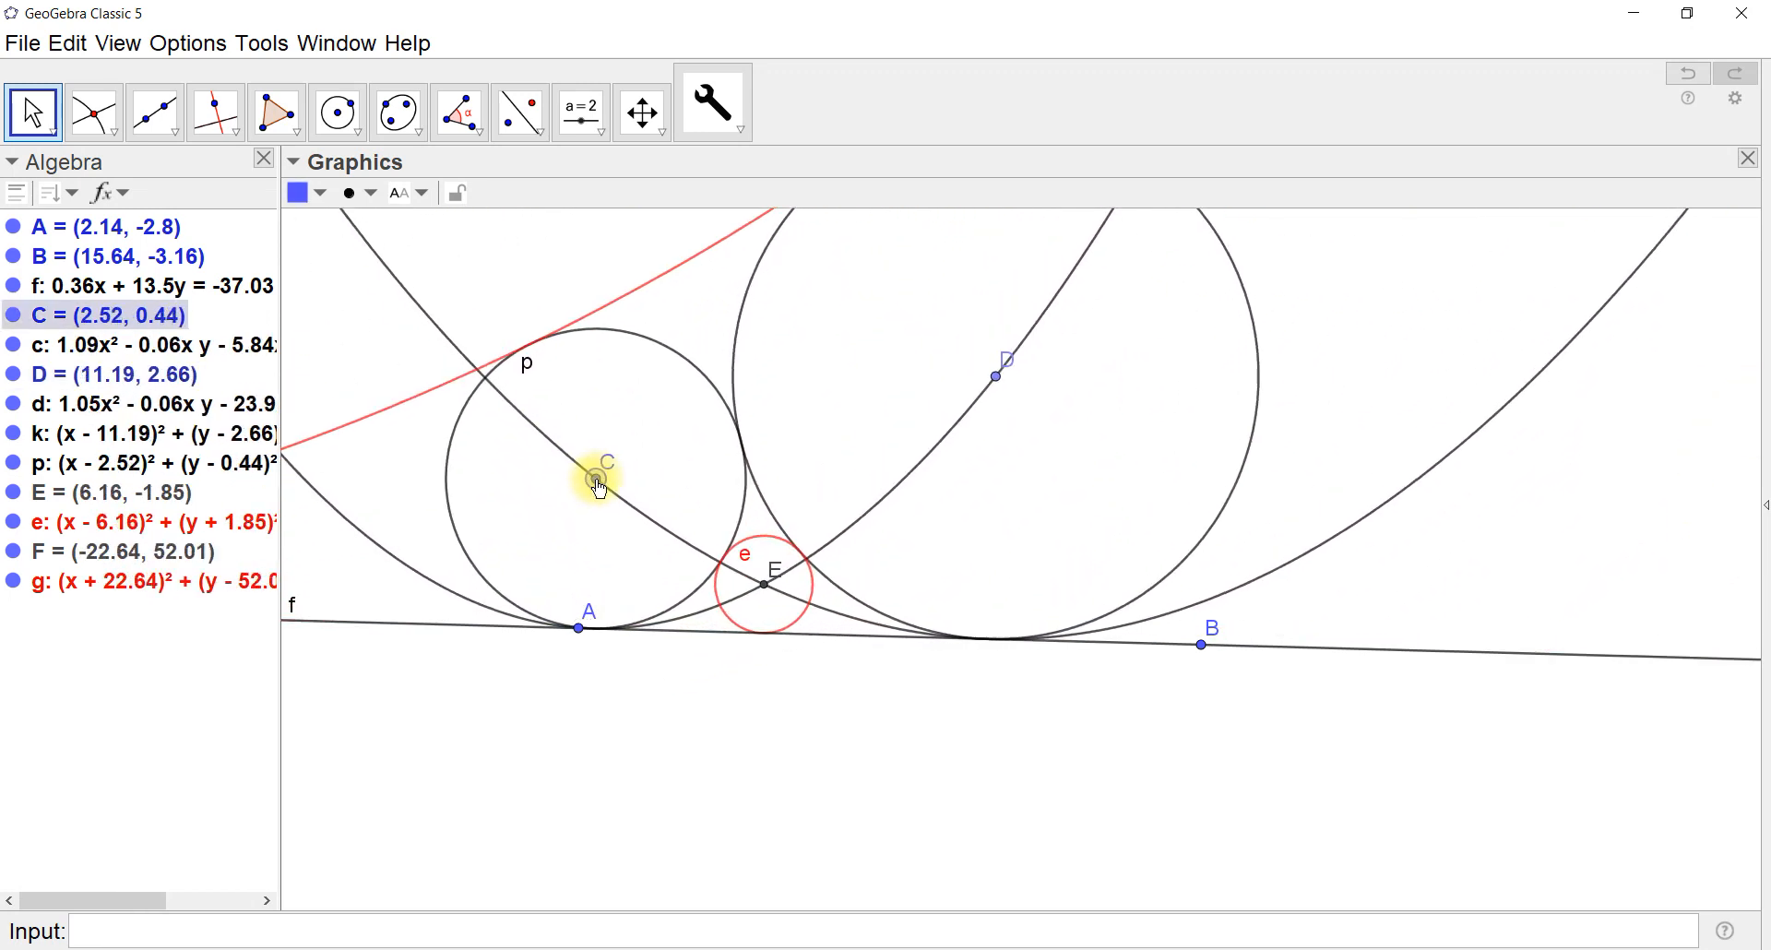
drag(996, 370, 786, 616)
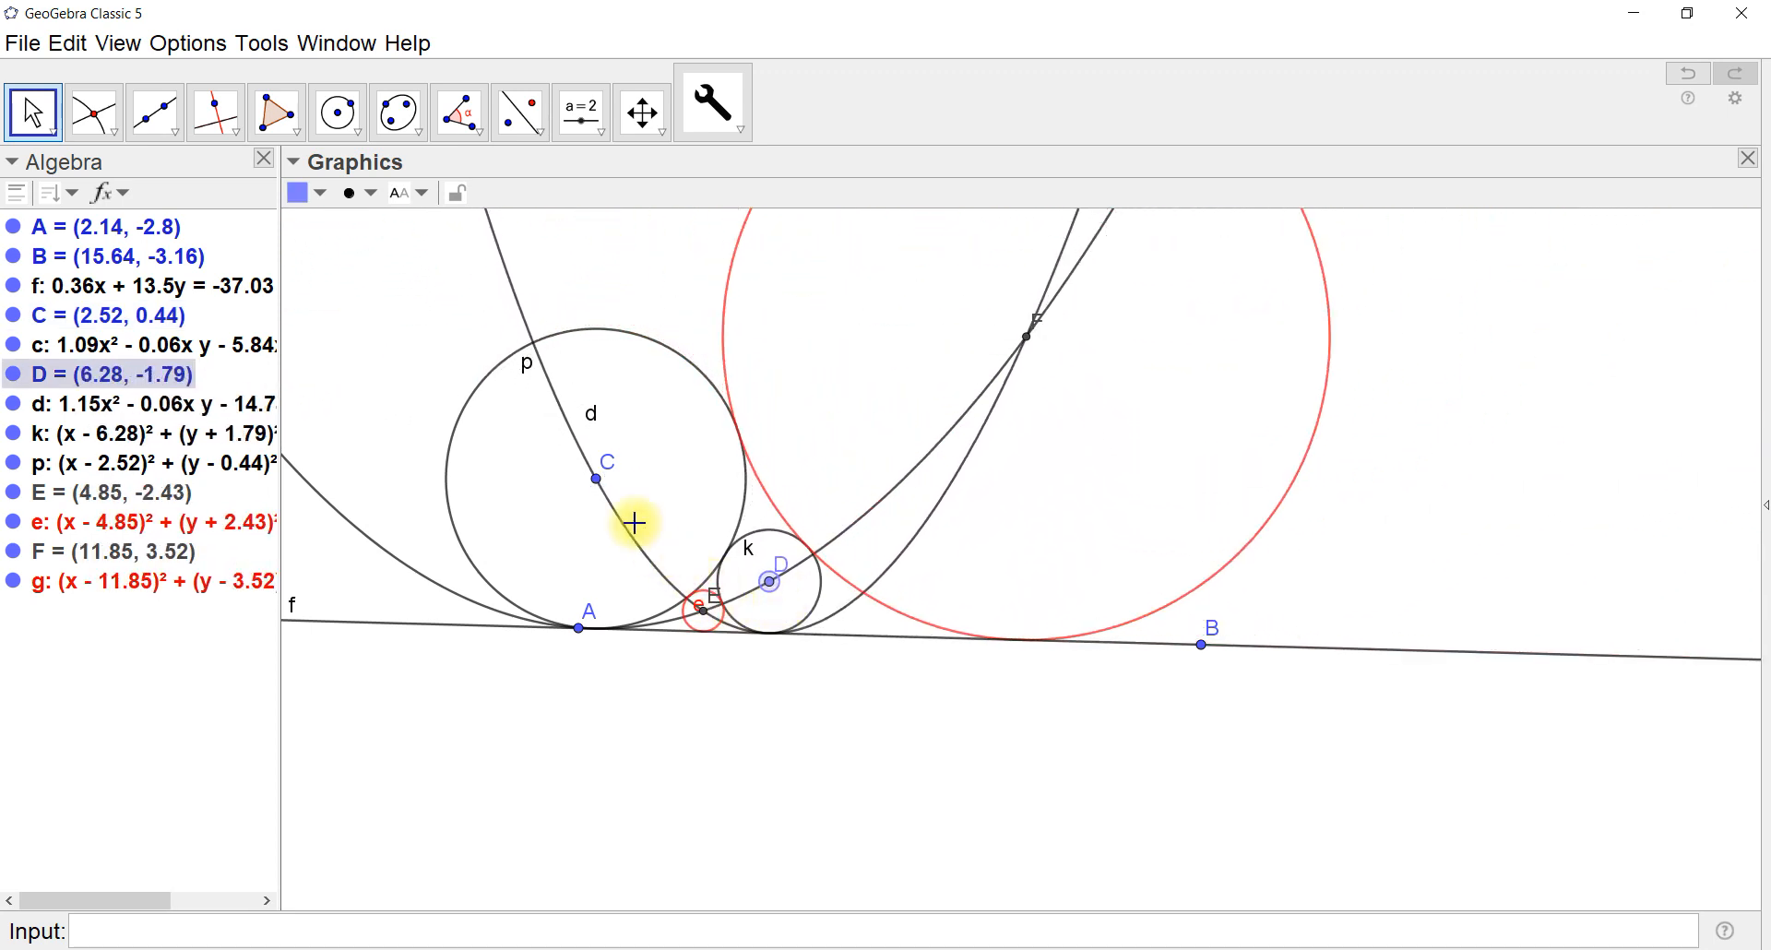
drag(601, 487, 576, 435)
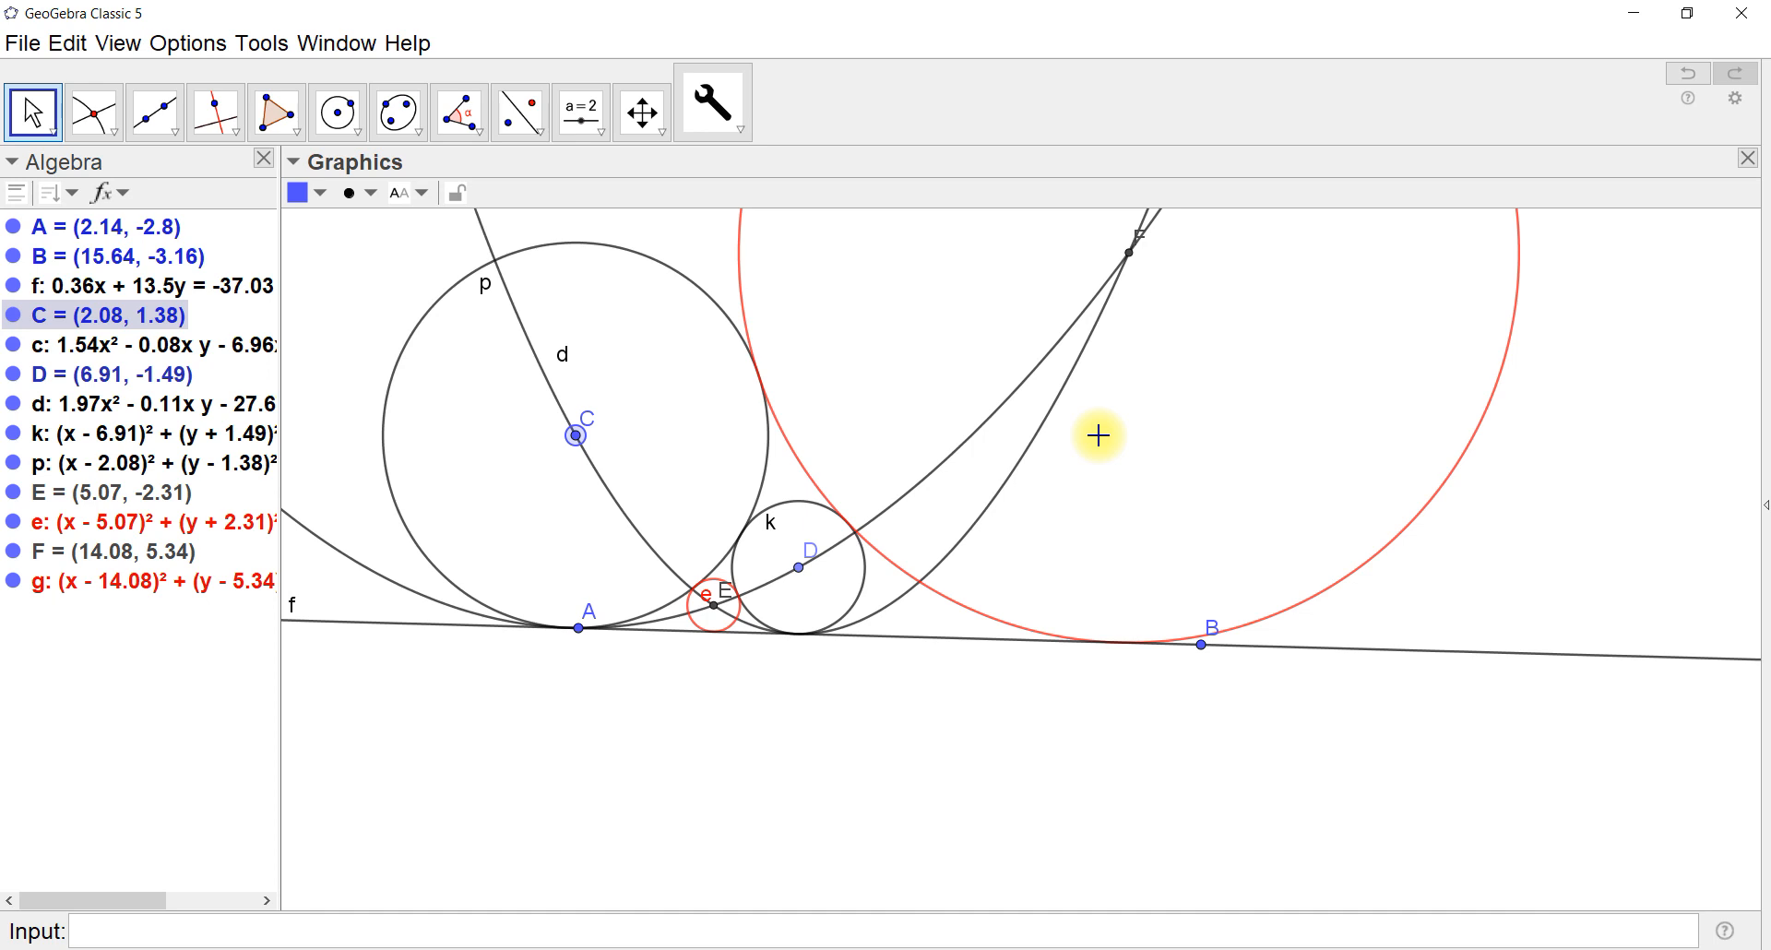
Open the online GeoGebra Classic manual in the browser, then return to the construction in GeoGebra Classic 5
click(408, 43)
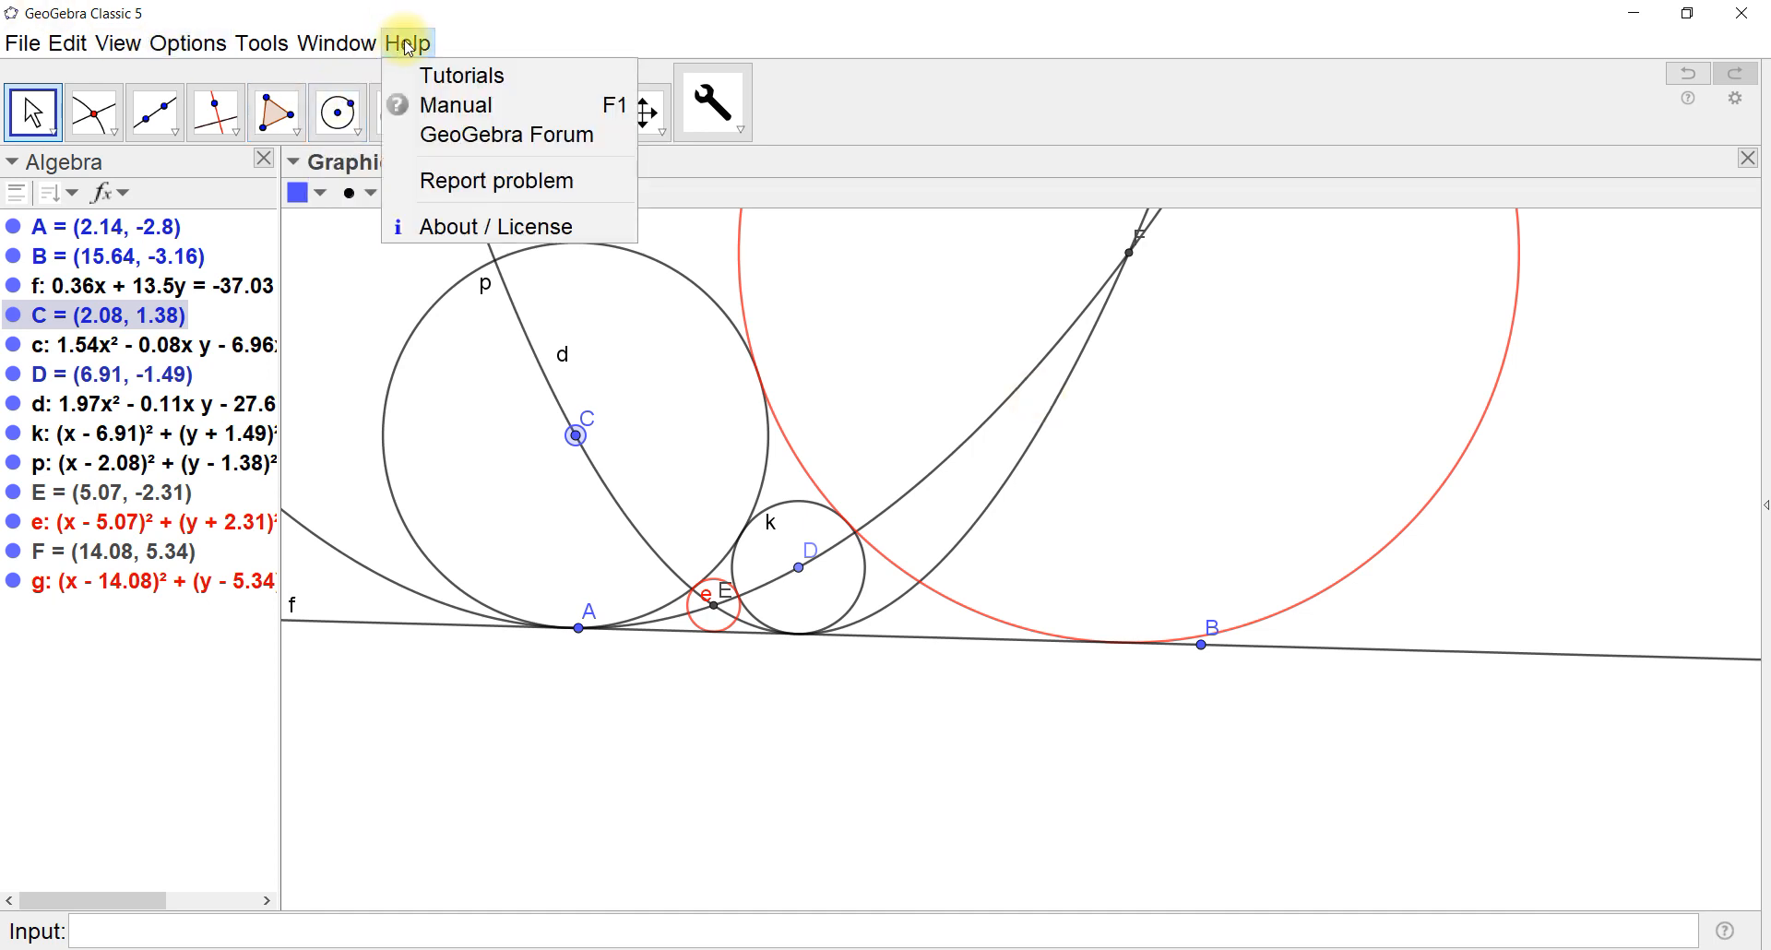
click(468, 105)
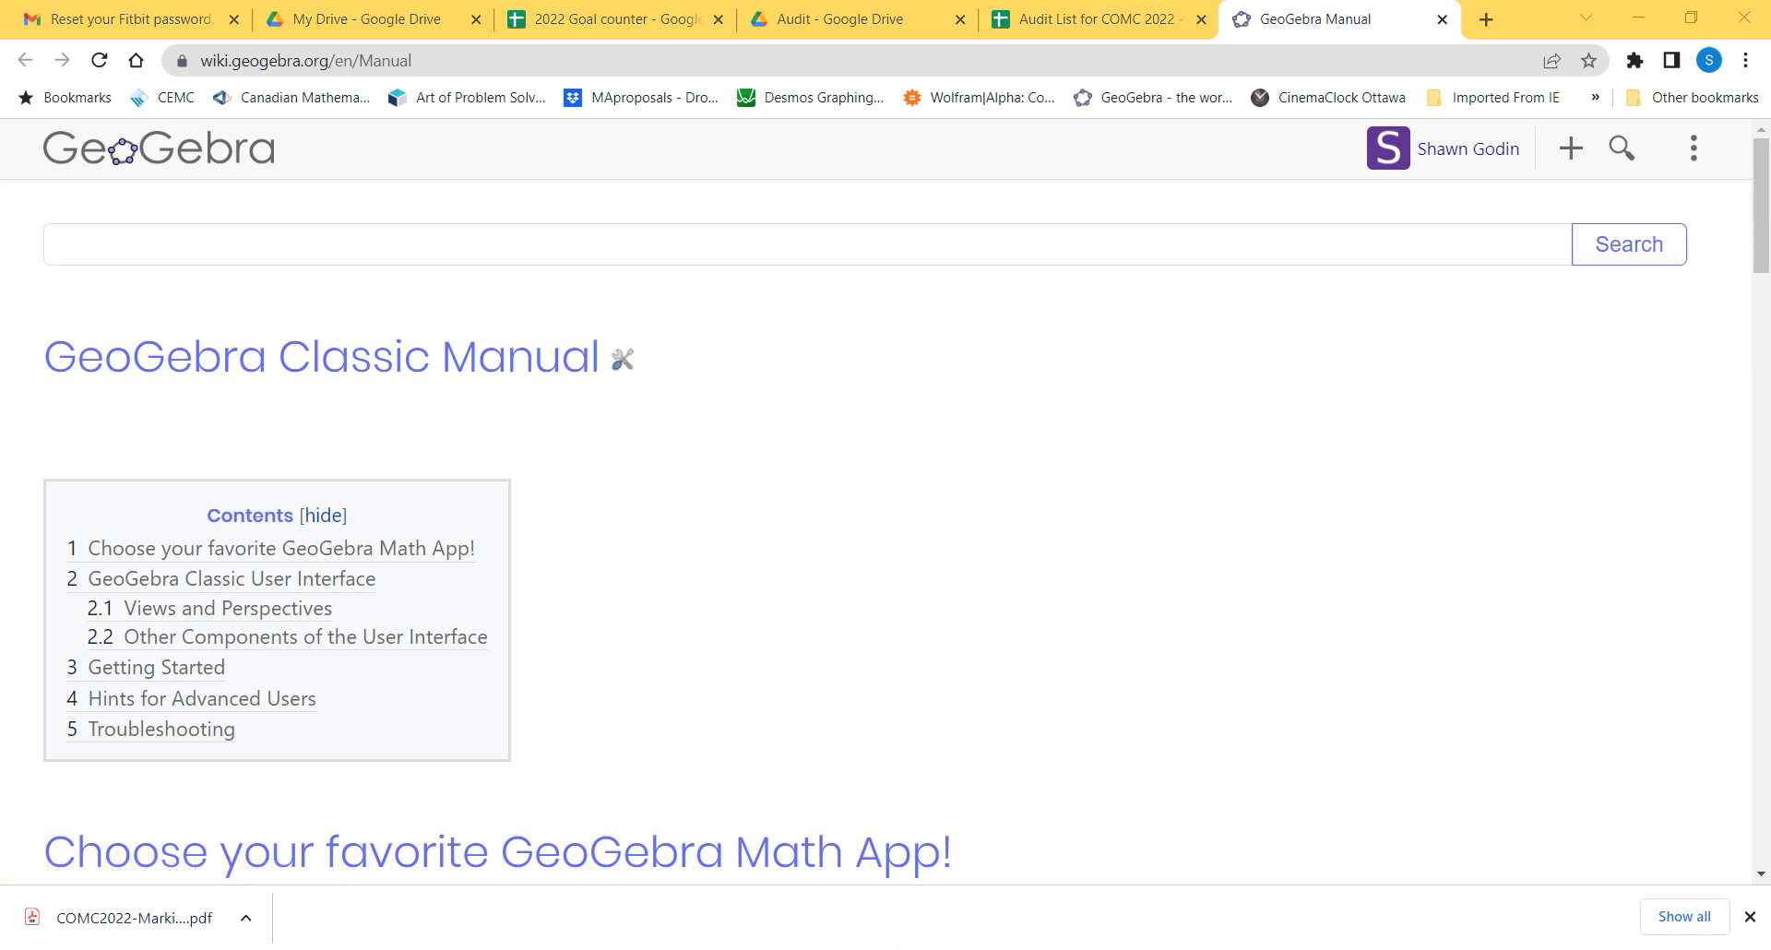
click(862, 949)
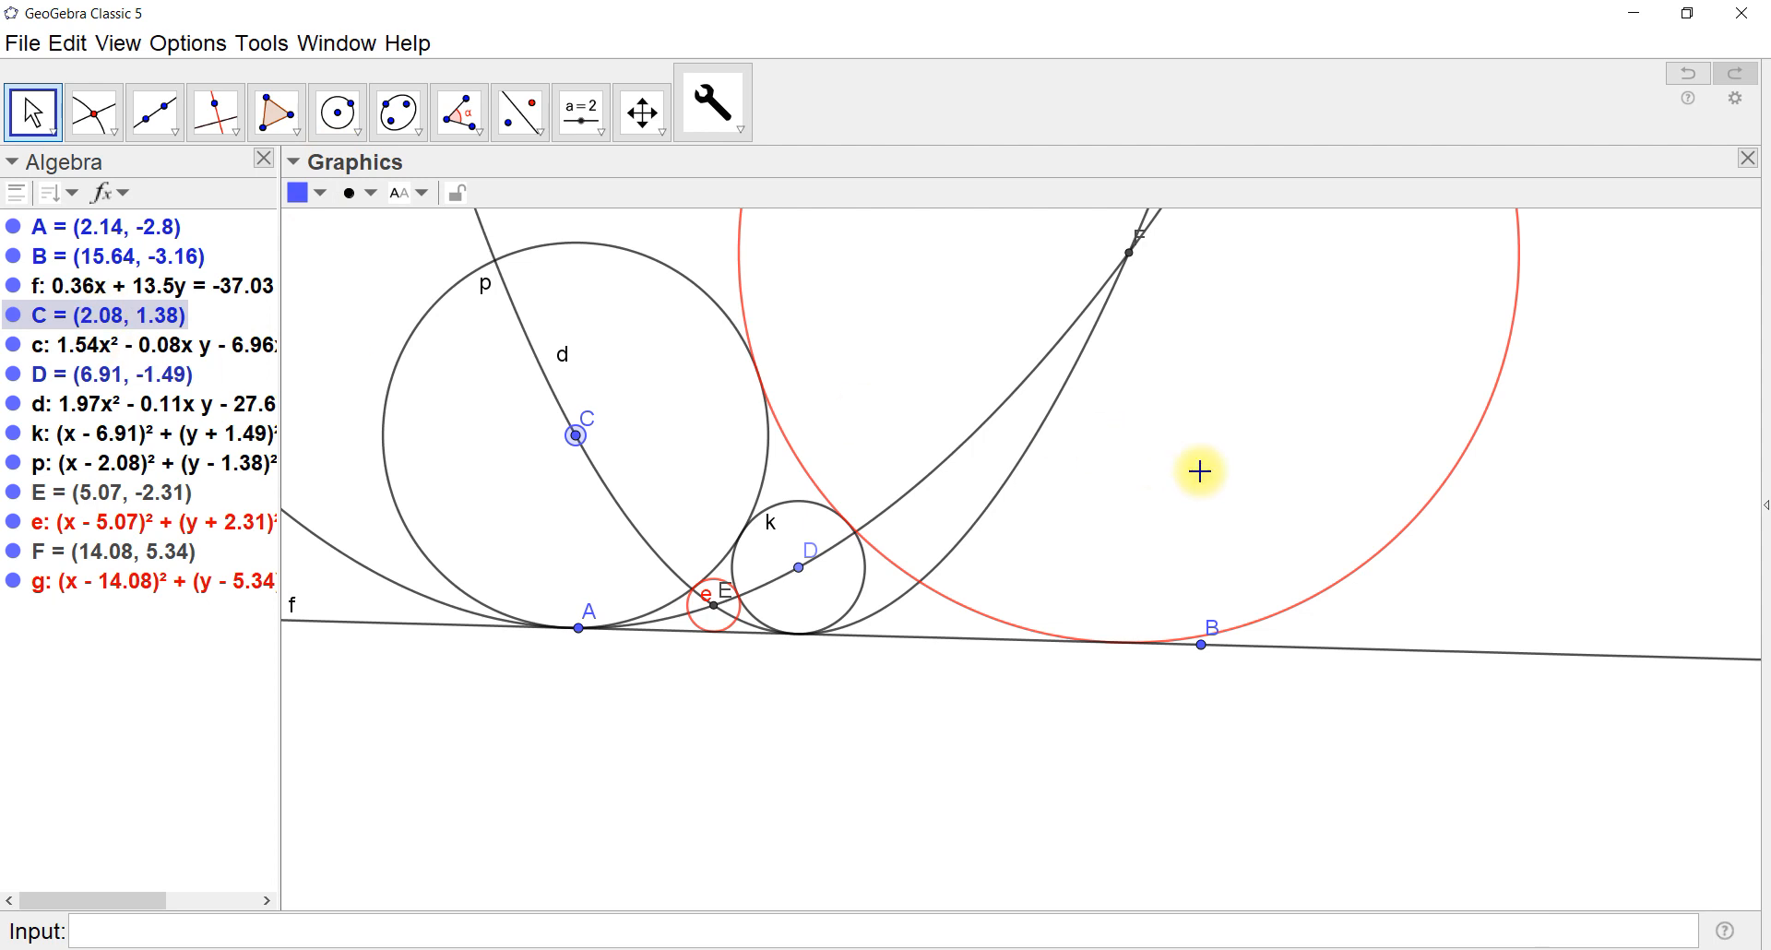
Move centre C down to about (2.04, 0.52) so that more of the large red circle fits in the view
drag(576, 435, 574, 475)
drag(1055, 768, 1143, 922)
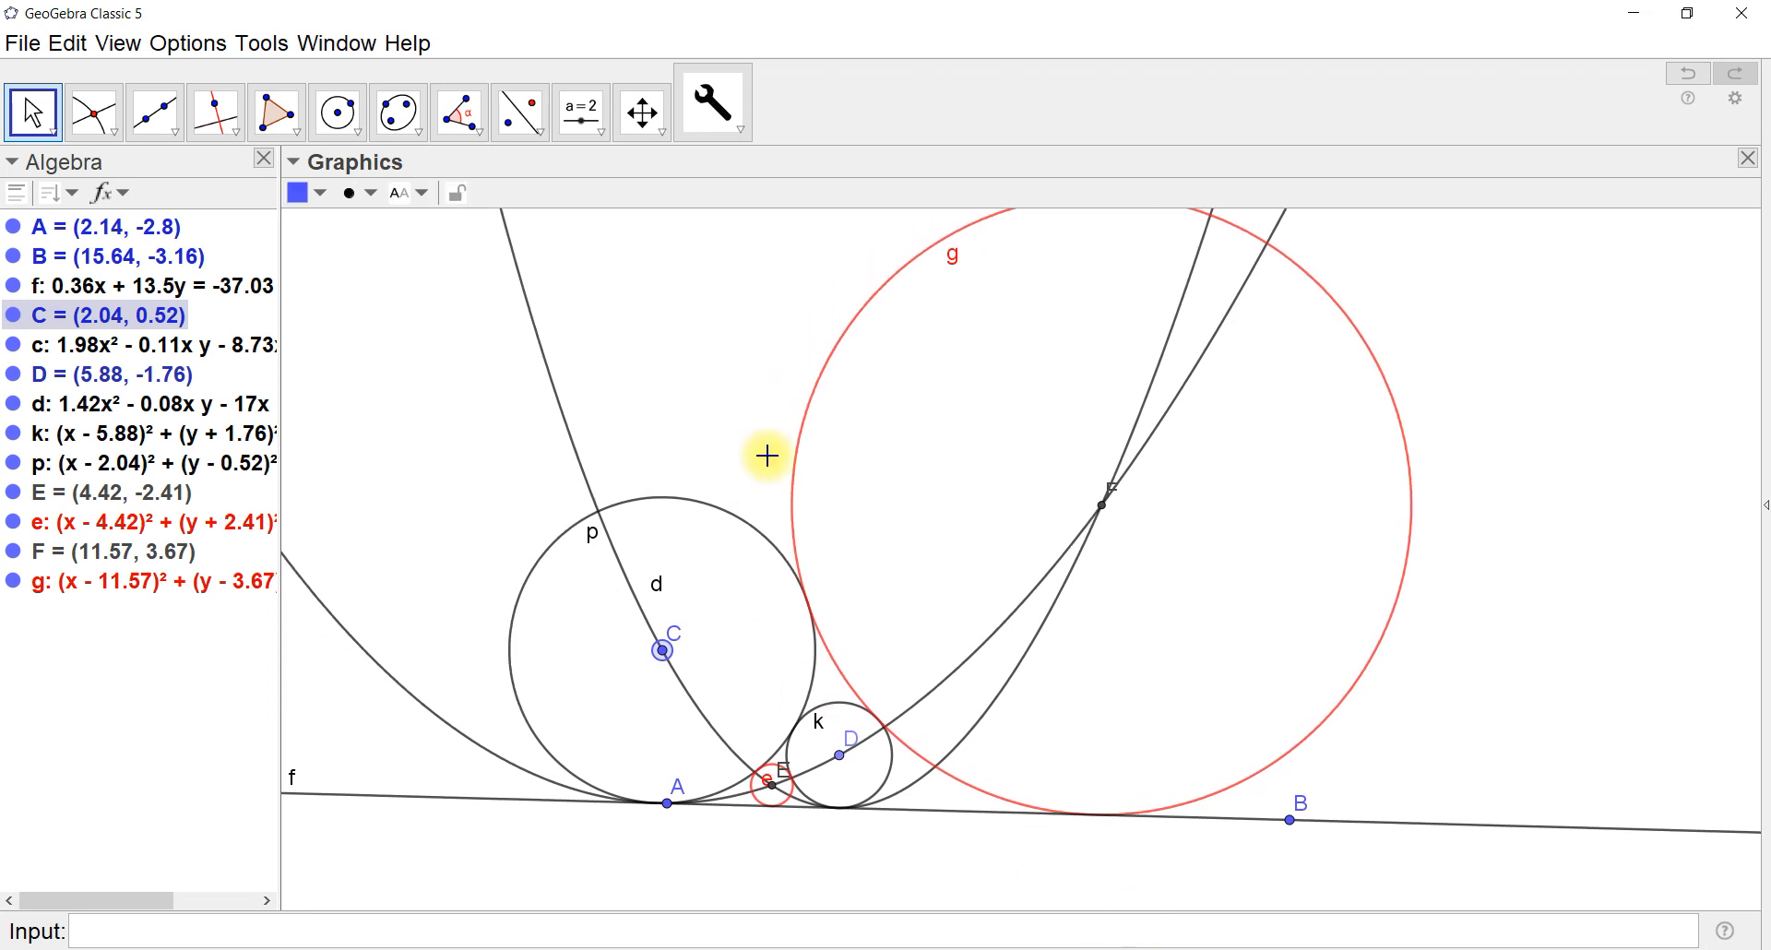
Open the properties of the large red circle g and review its basic, colour, style, algebra and advanced settings
right_click(1412, 491)
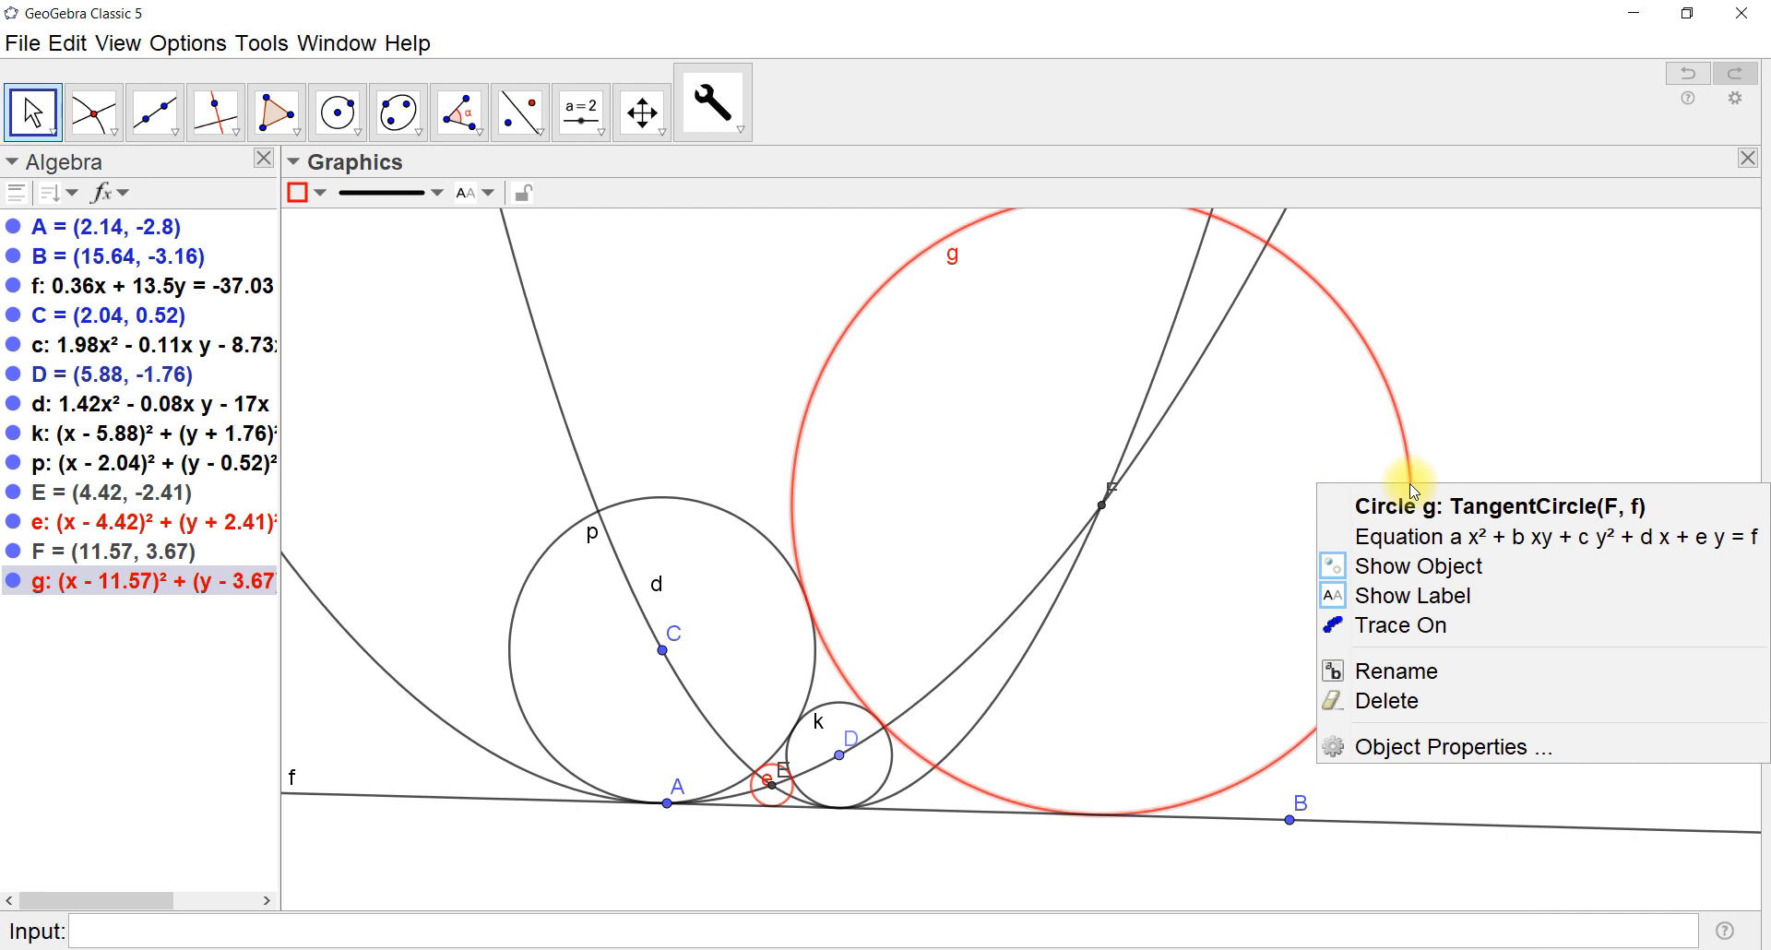
click(1474, 747)
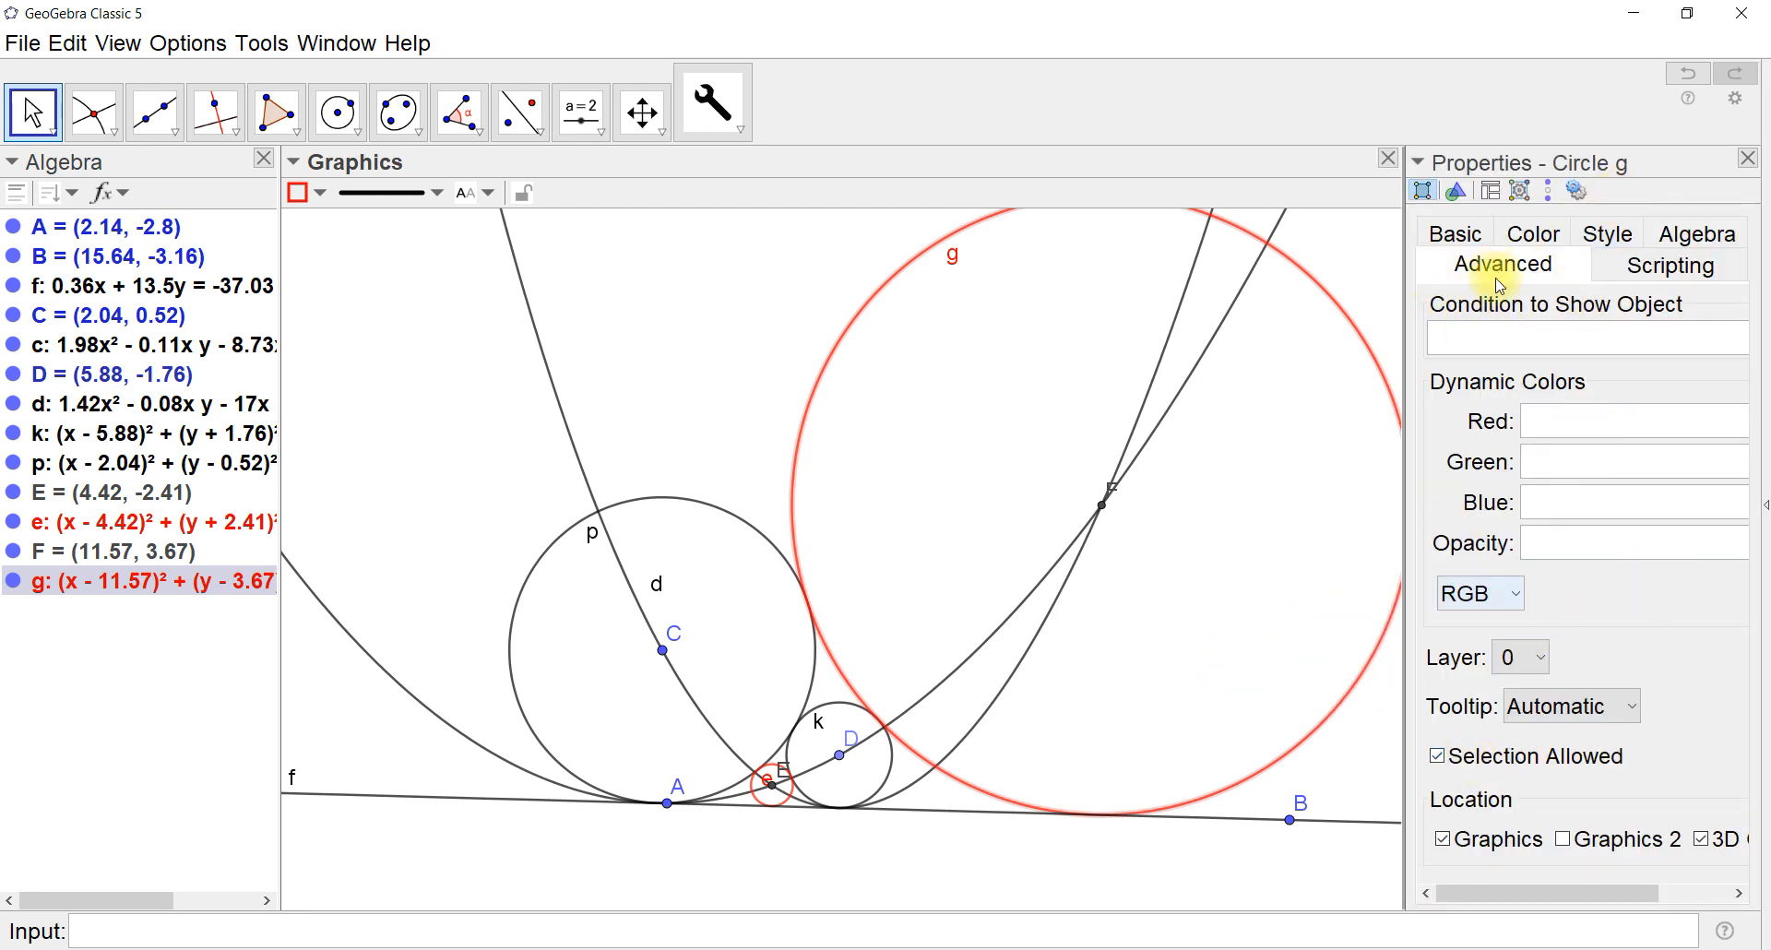
click(1447, 242)
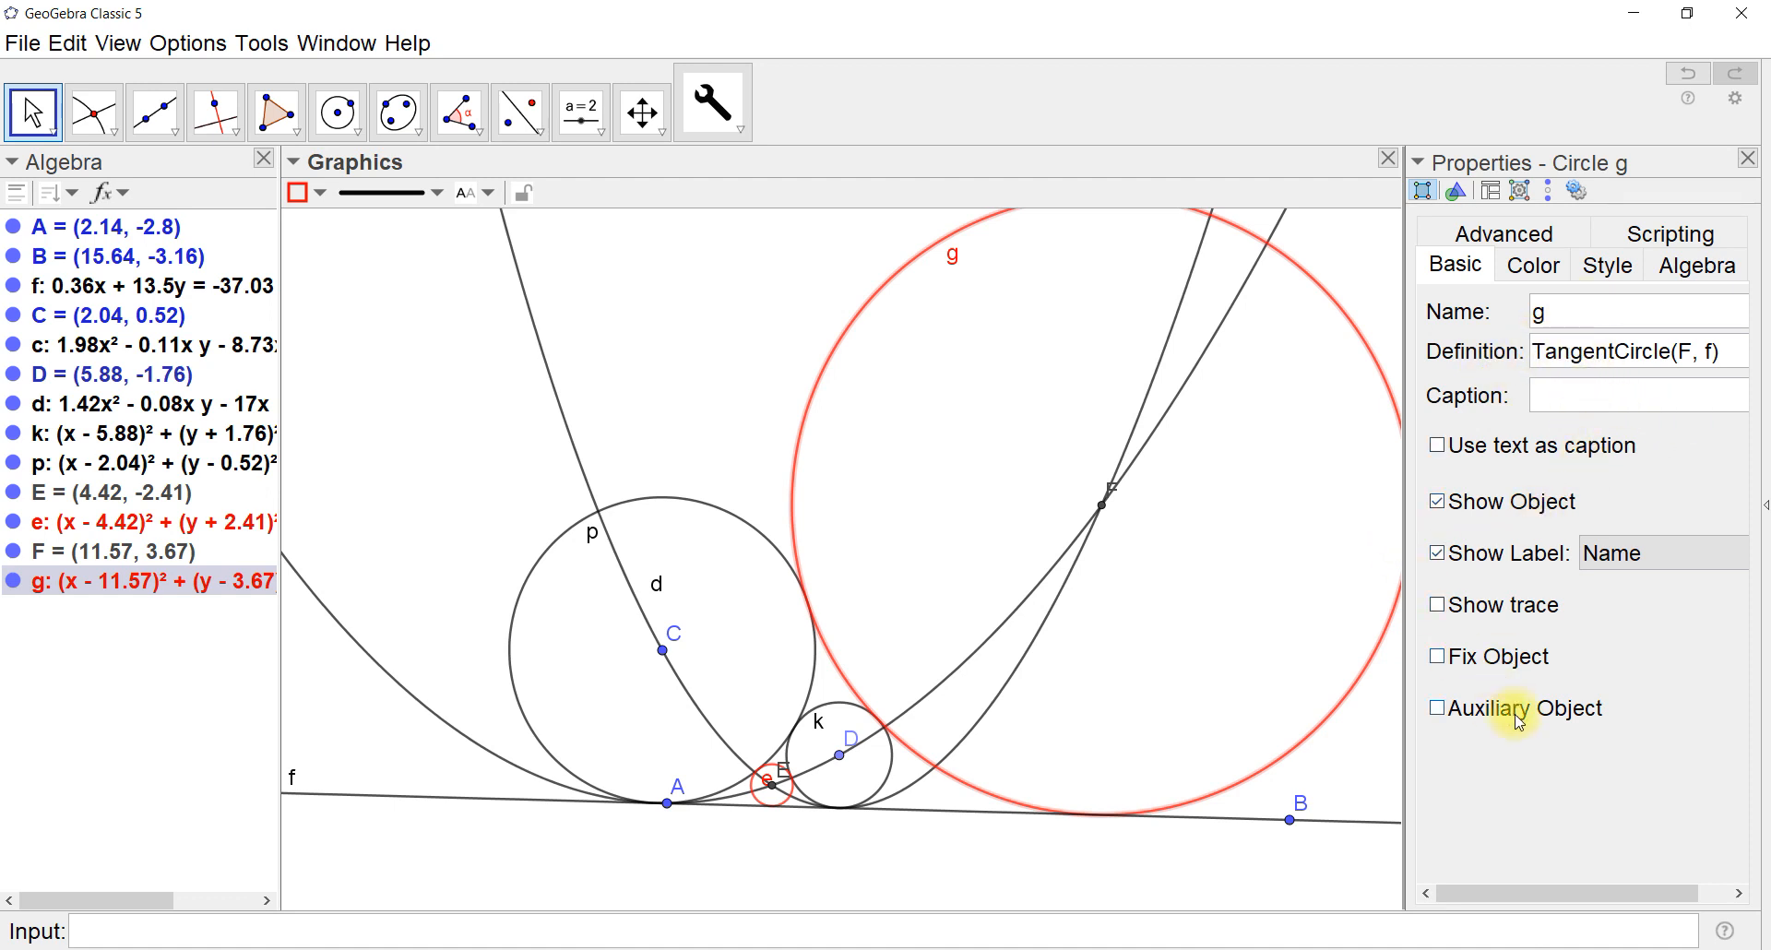
click(1538, 265)
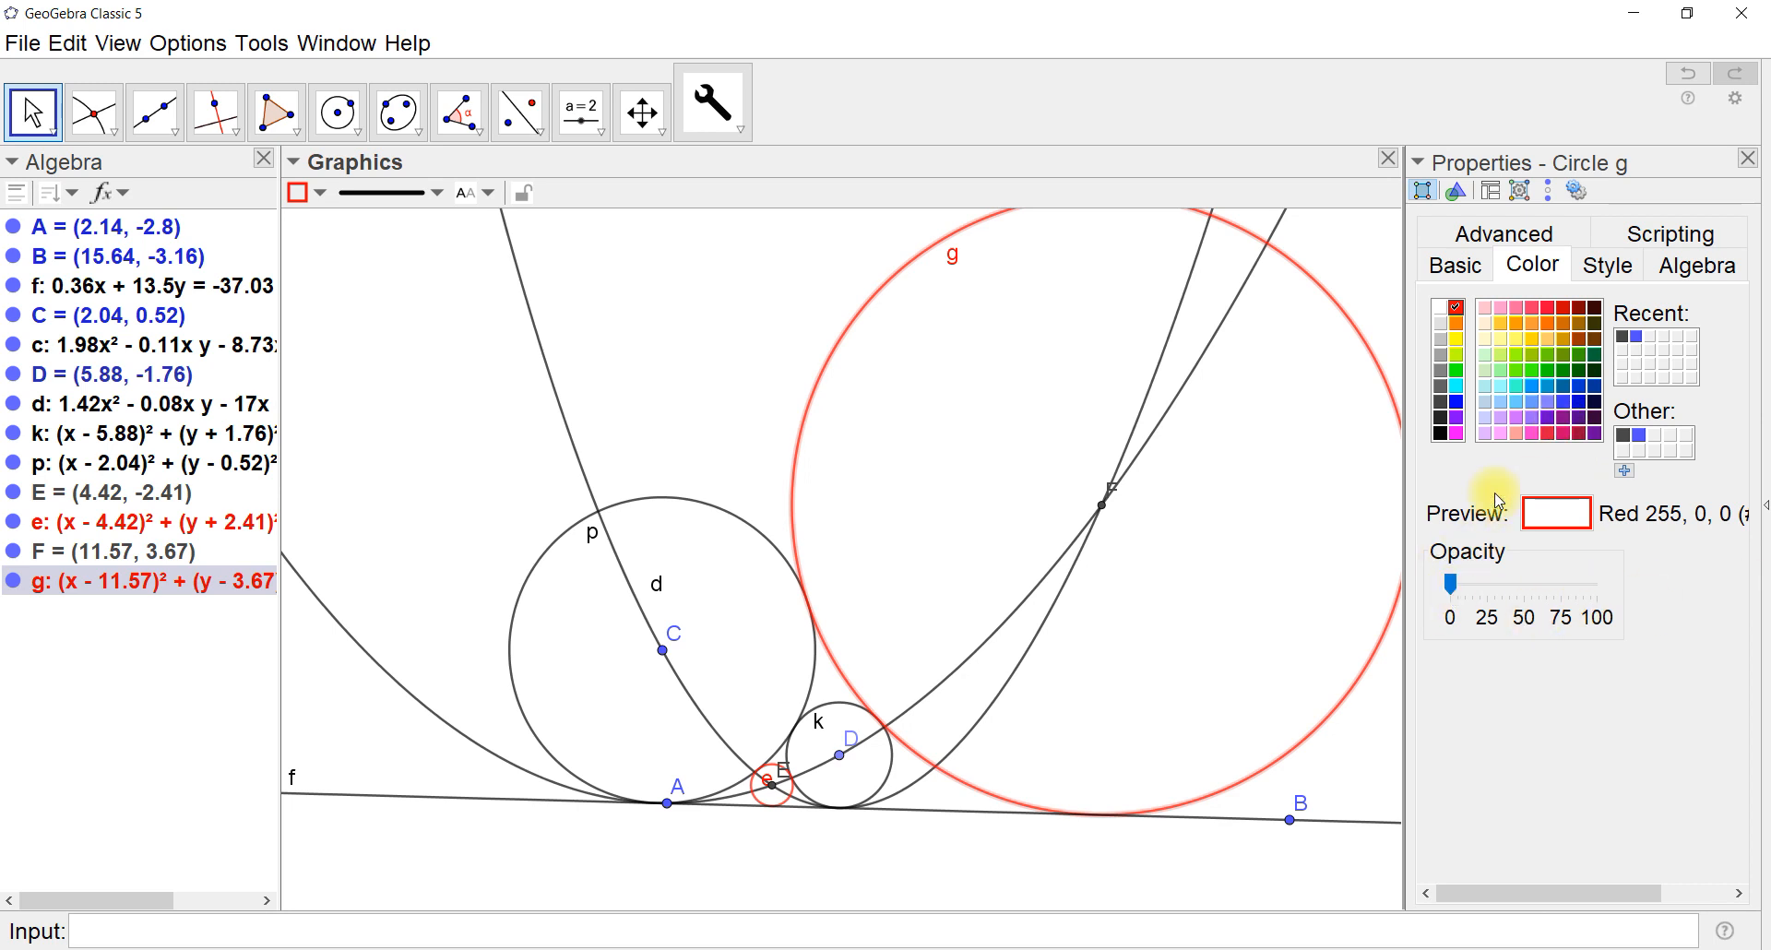
click(1606, 266)
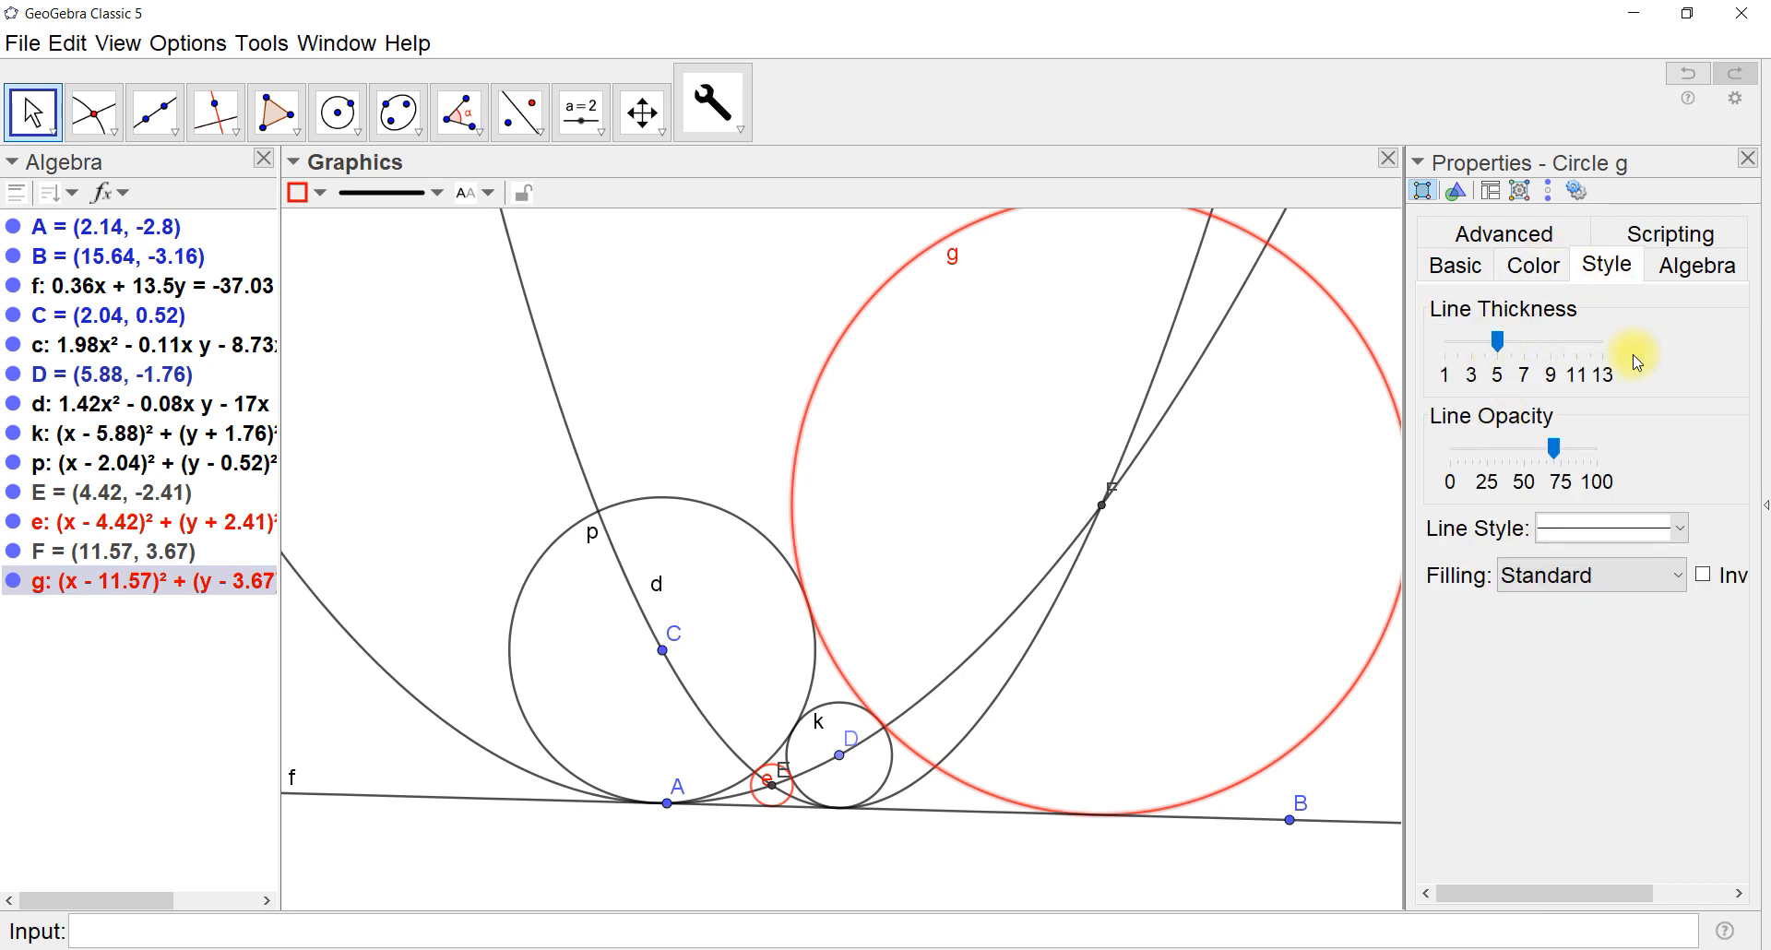
click(1701, 265)
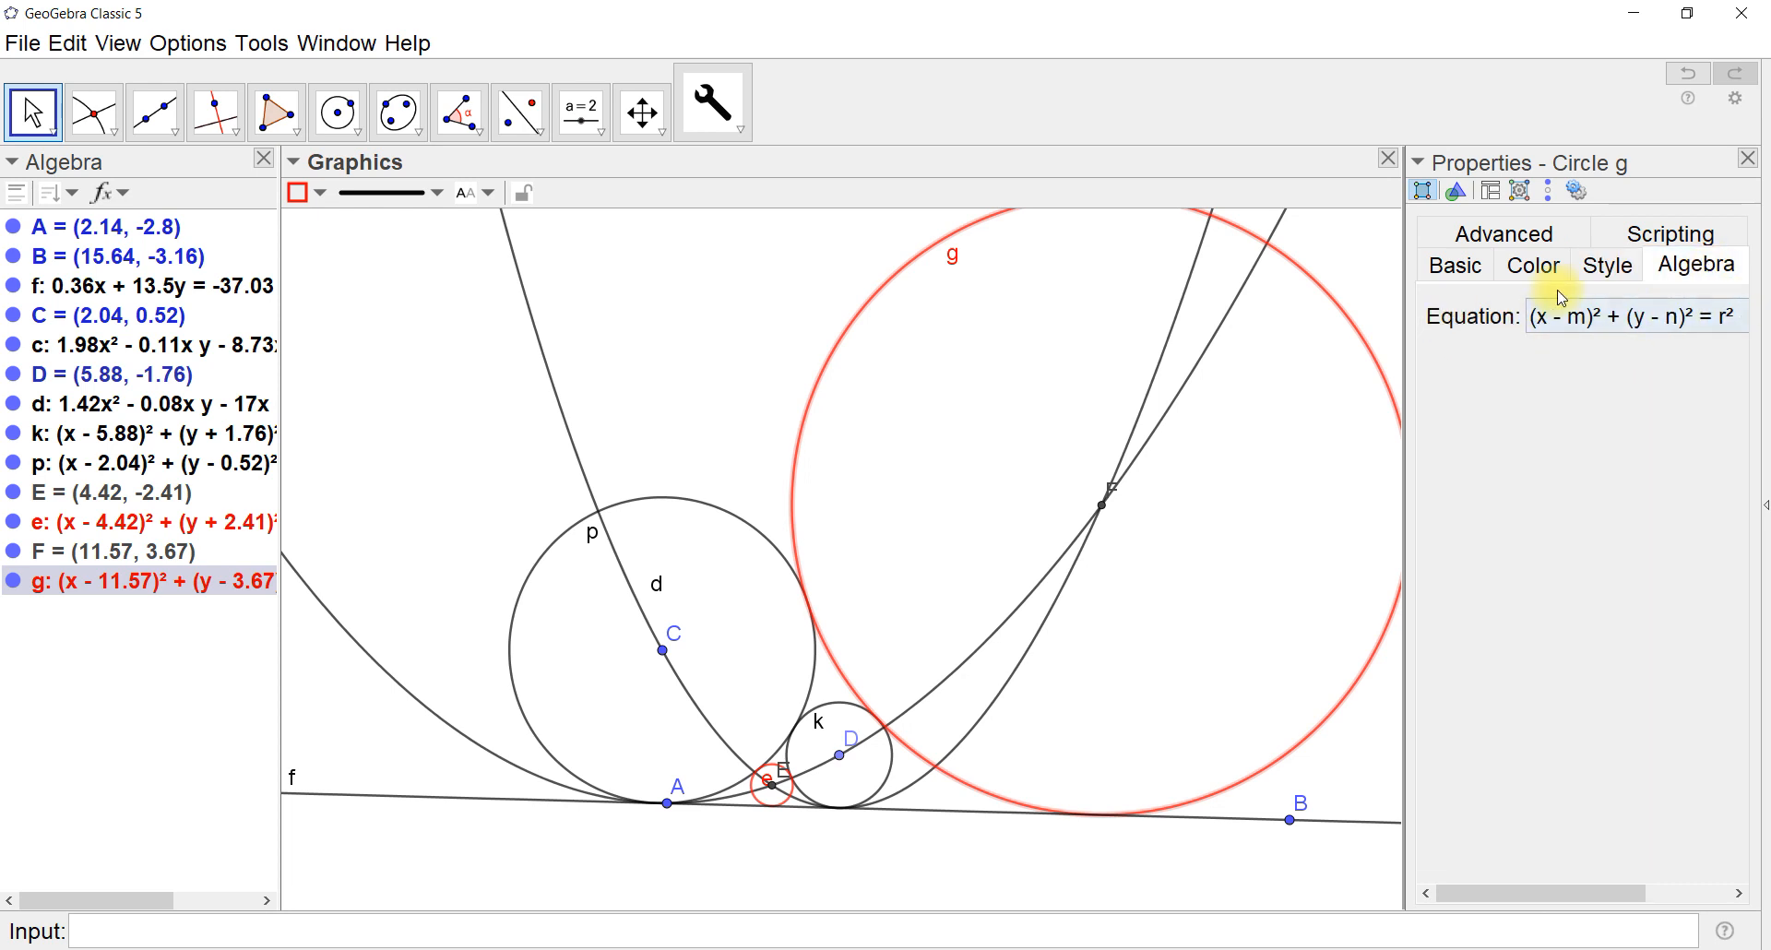
click(1526, 238)
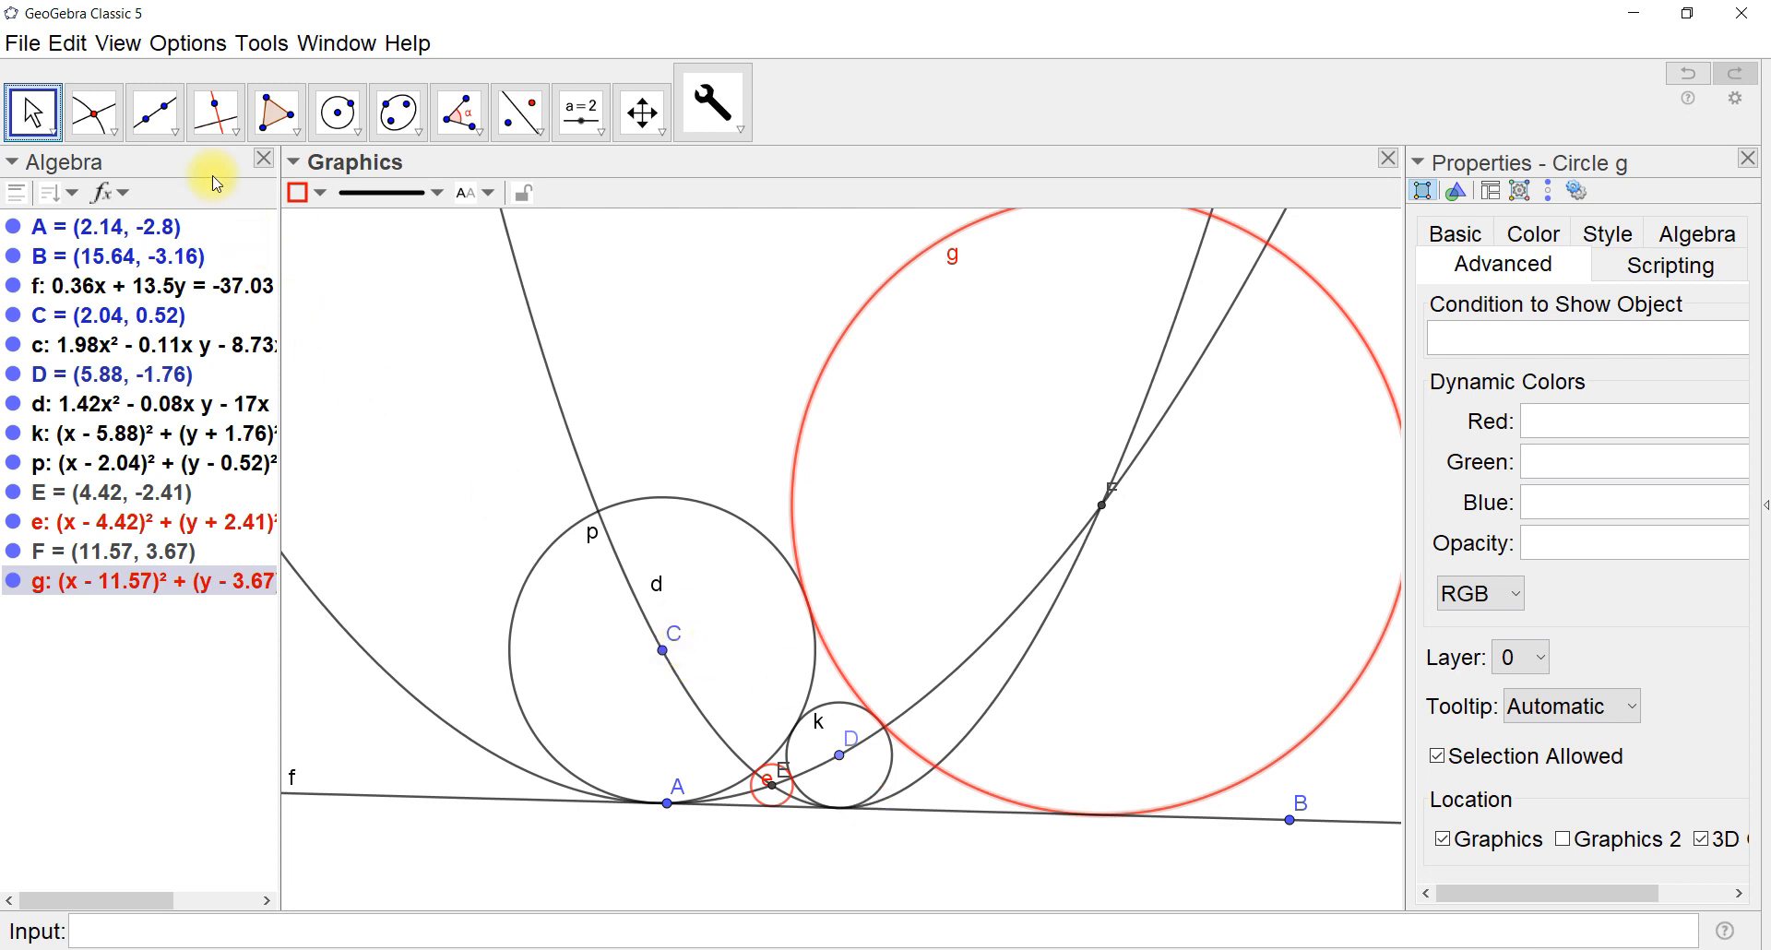
Construct the midpoint of centres C and D
click(115, 132)
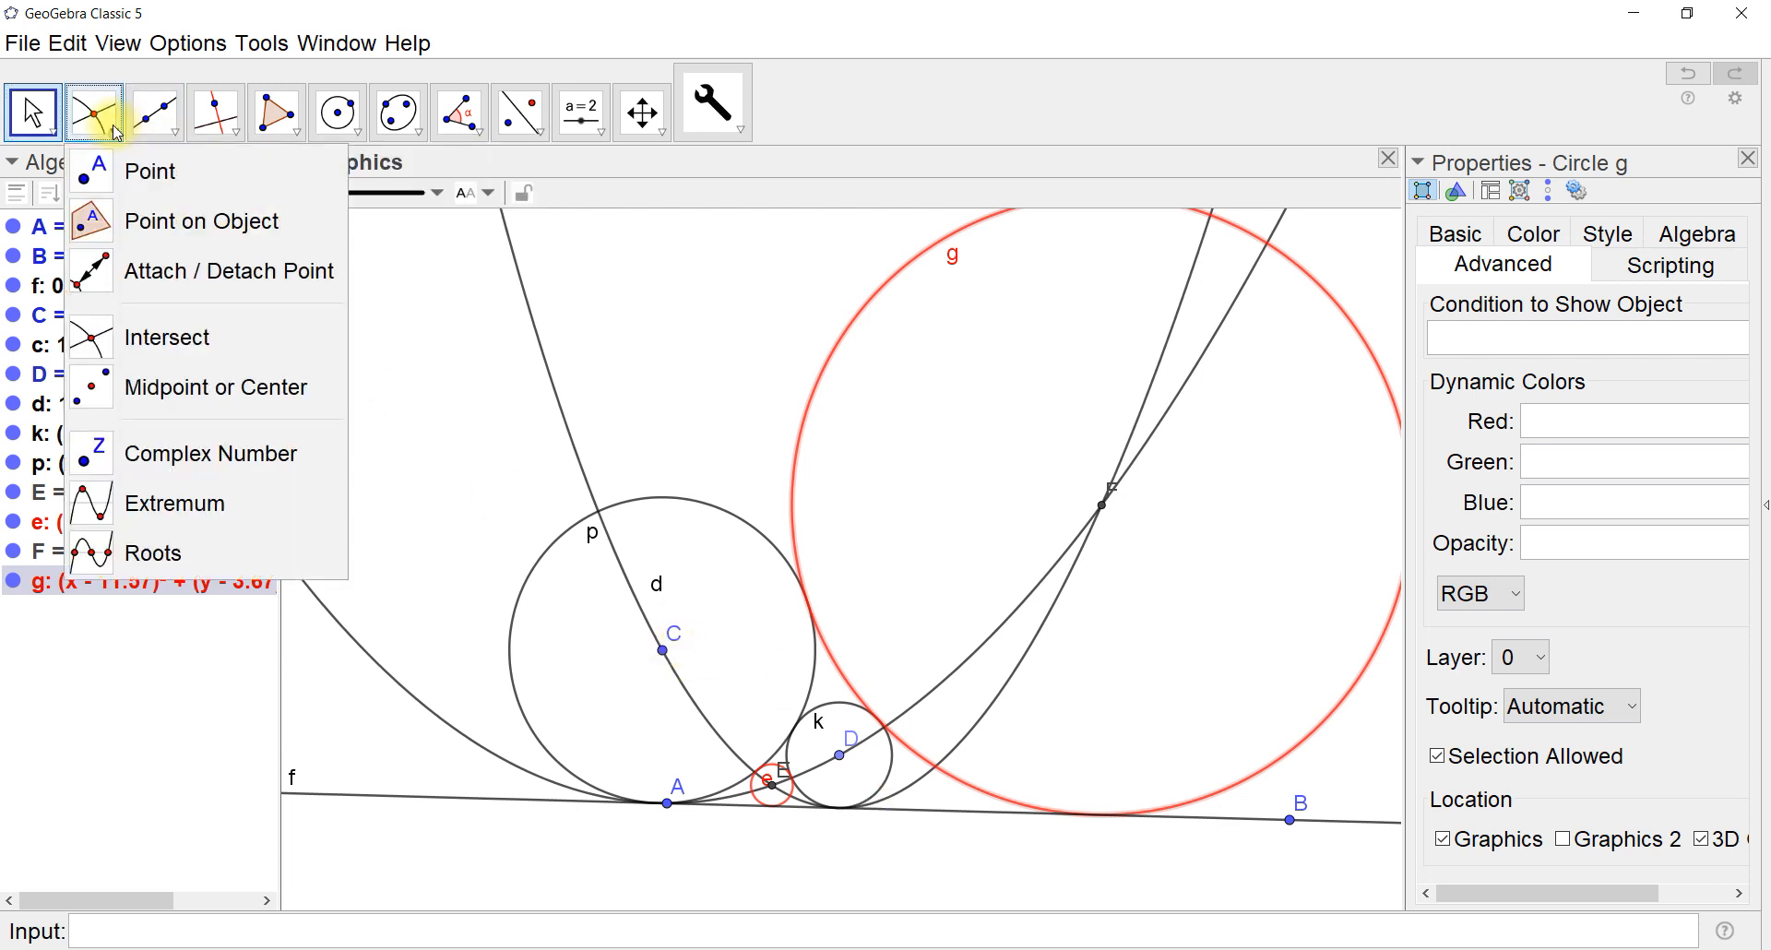
click(89, 404)
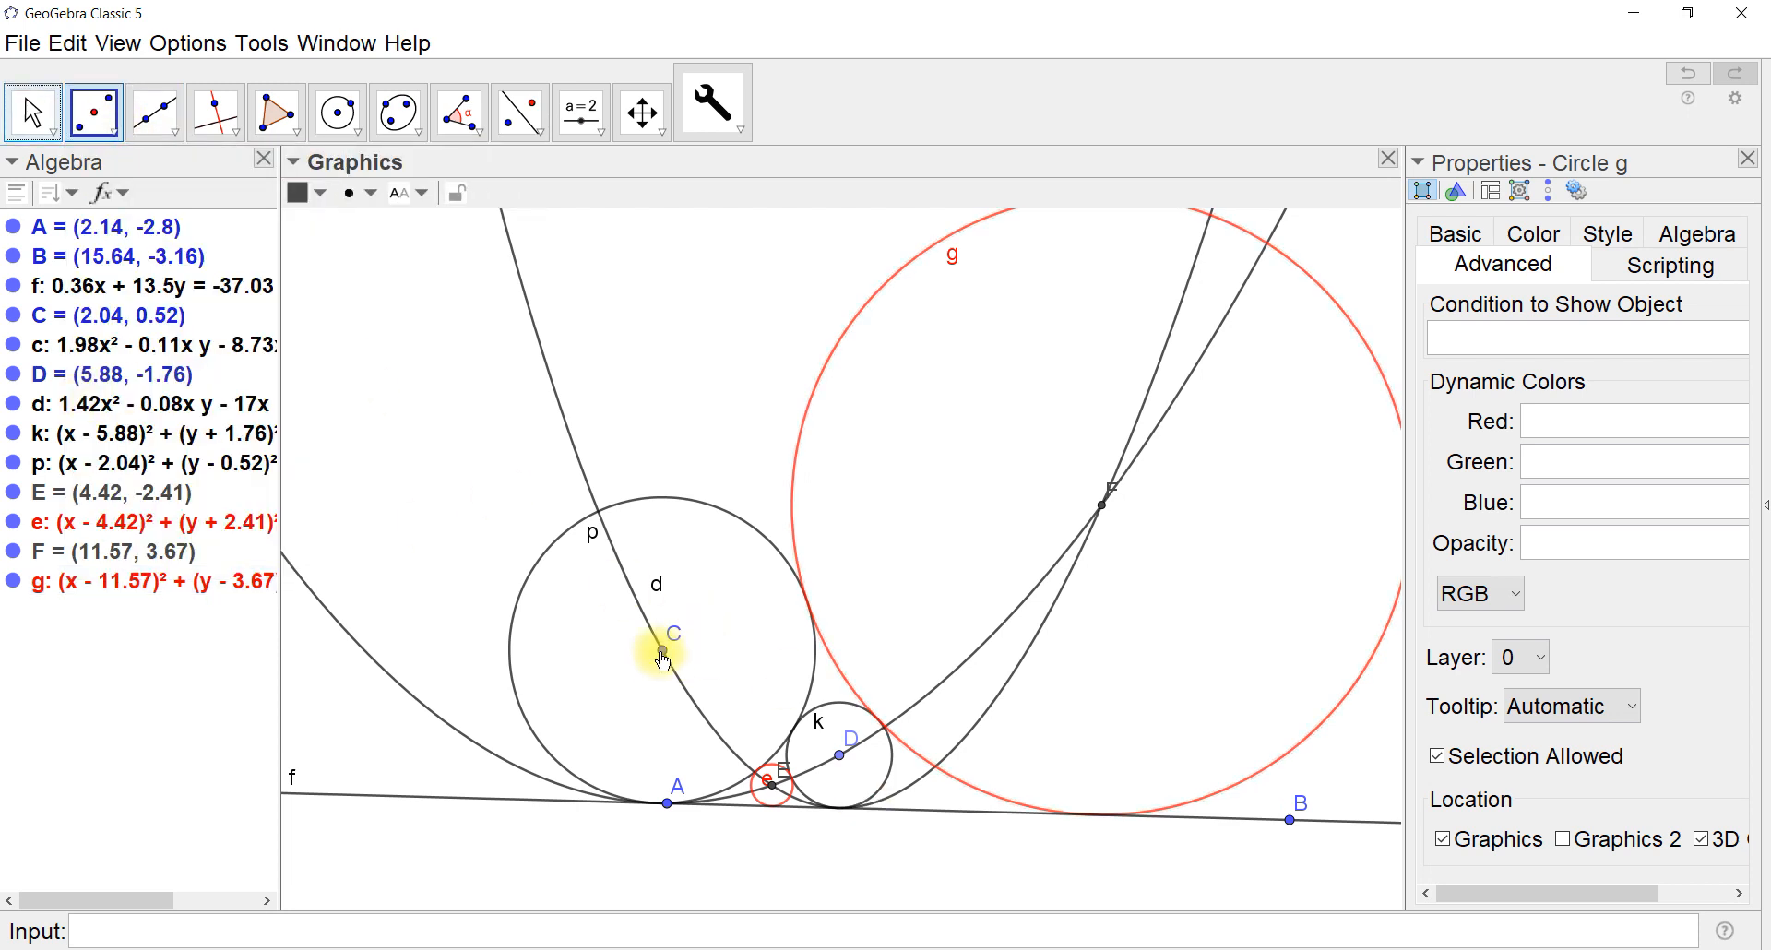
click(662, 653)
click(841, 757)
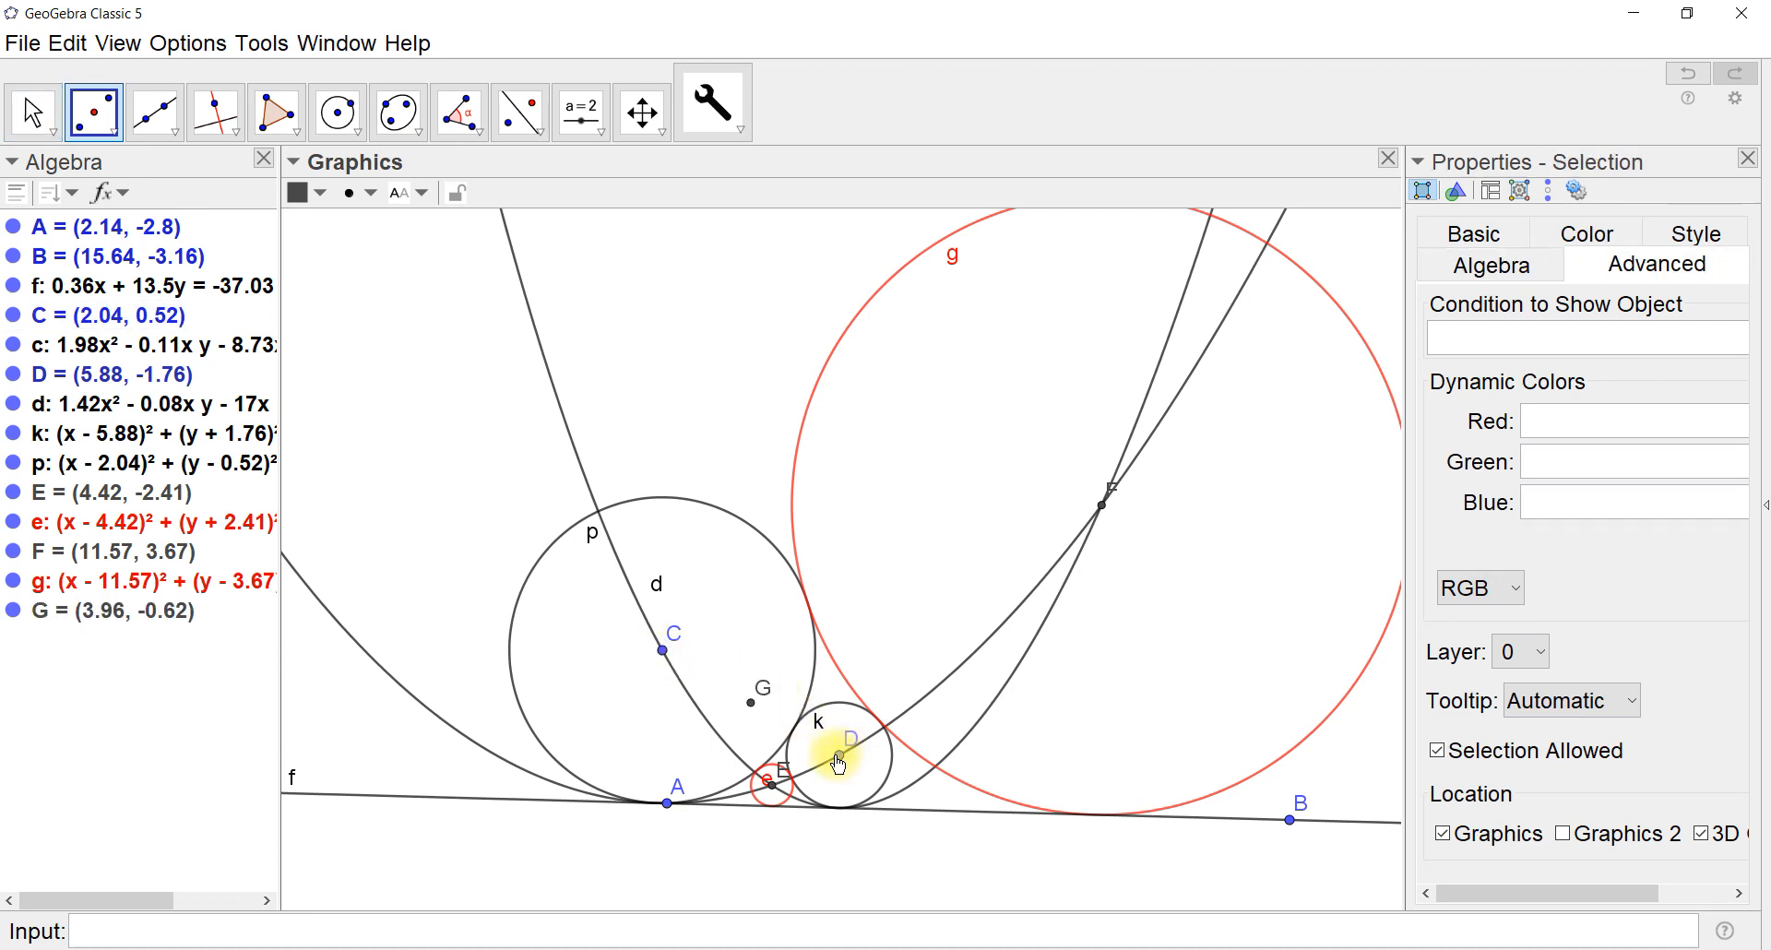
Draw a circle centred at the midpoint of C and D passing through C, and give it a dotted line style
click(340, 113)
click(752, 704)
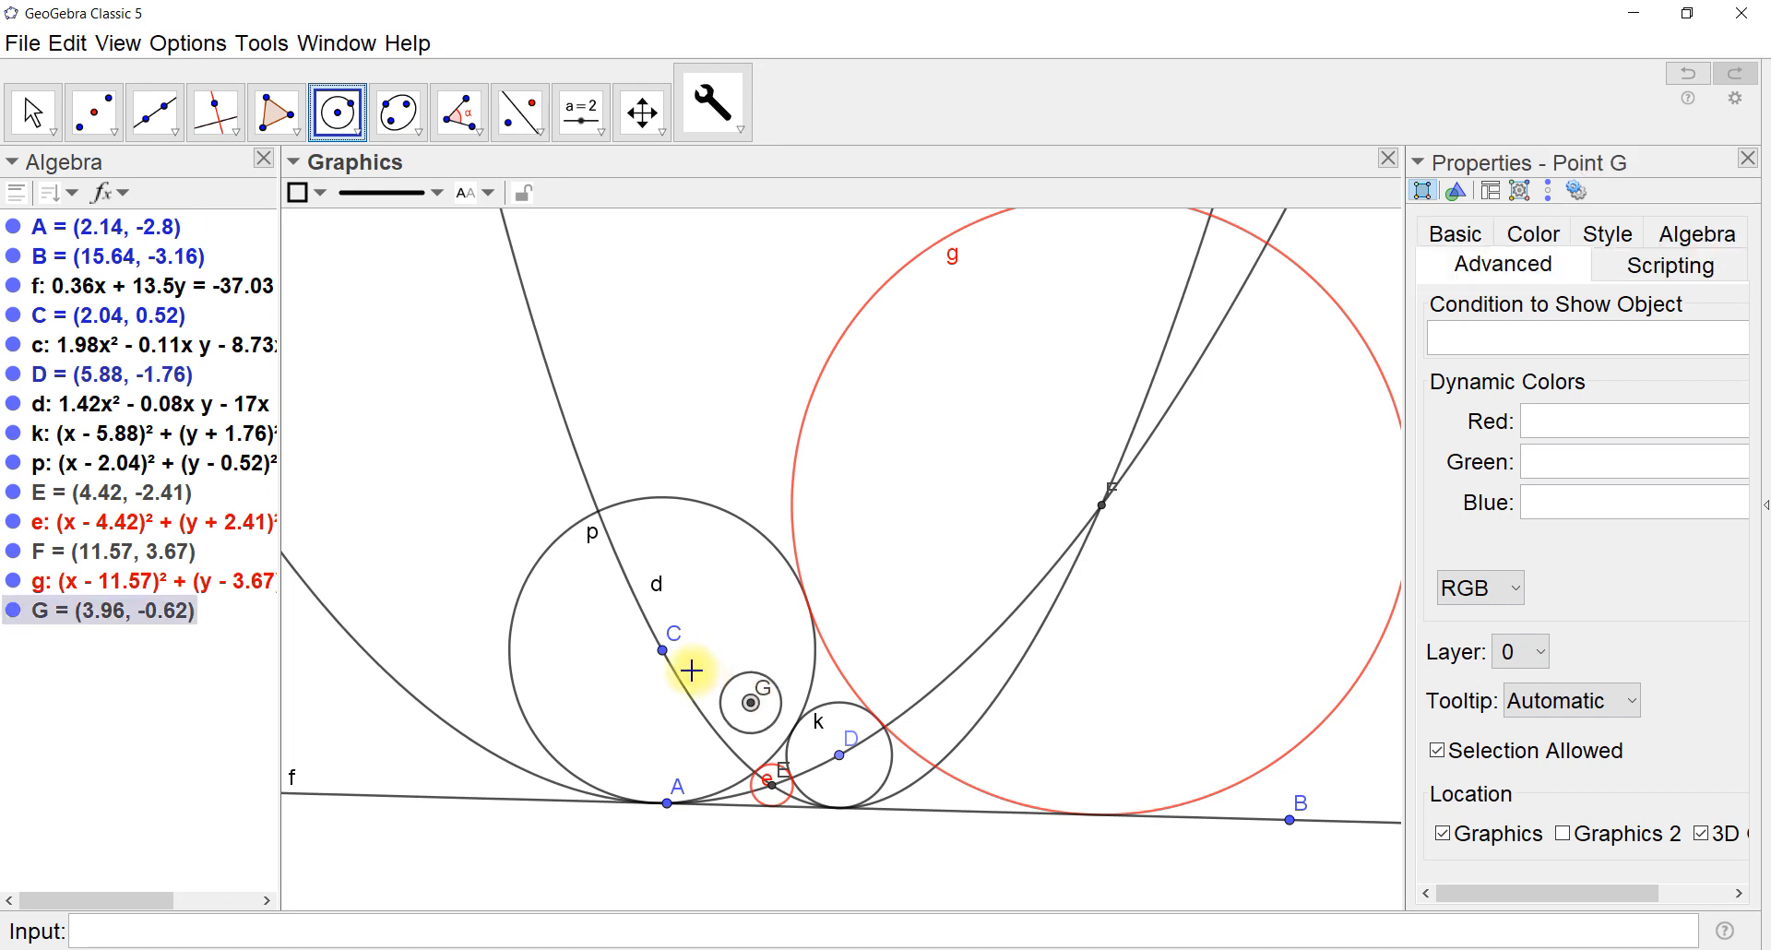
click(663, 651)
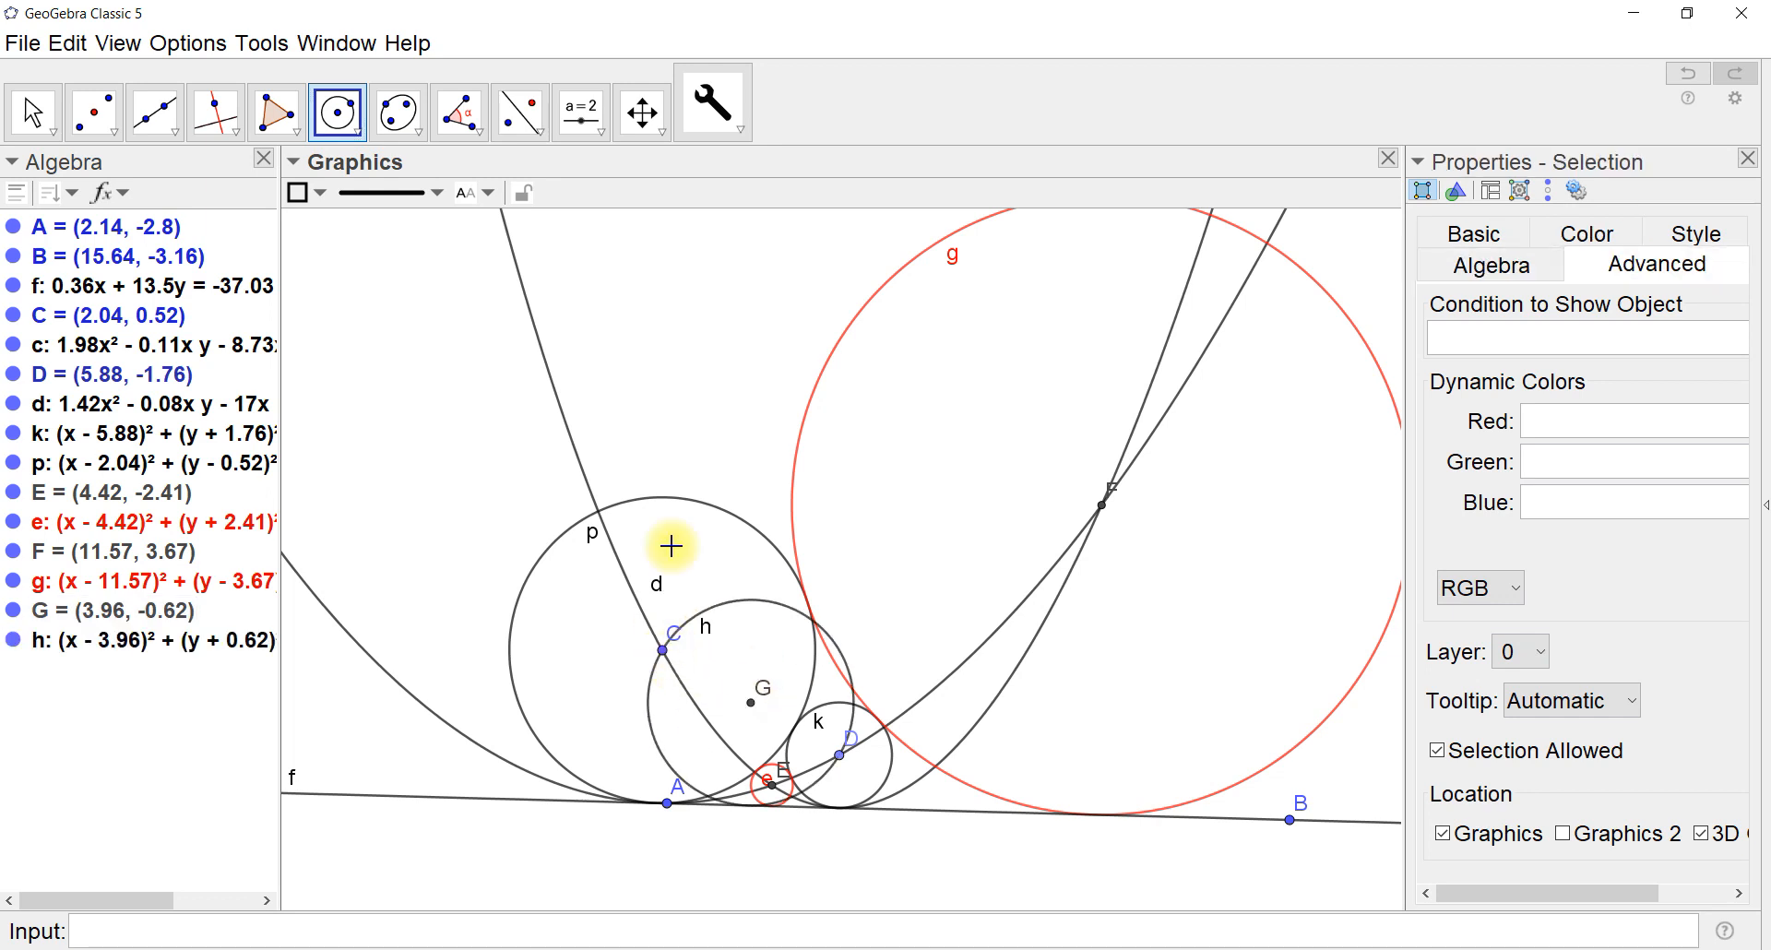
click(321, 196)
click(435, 192)
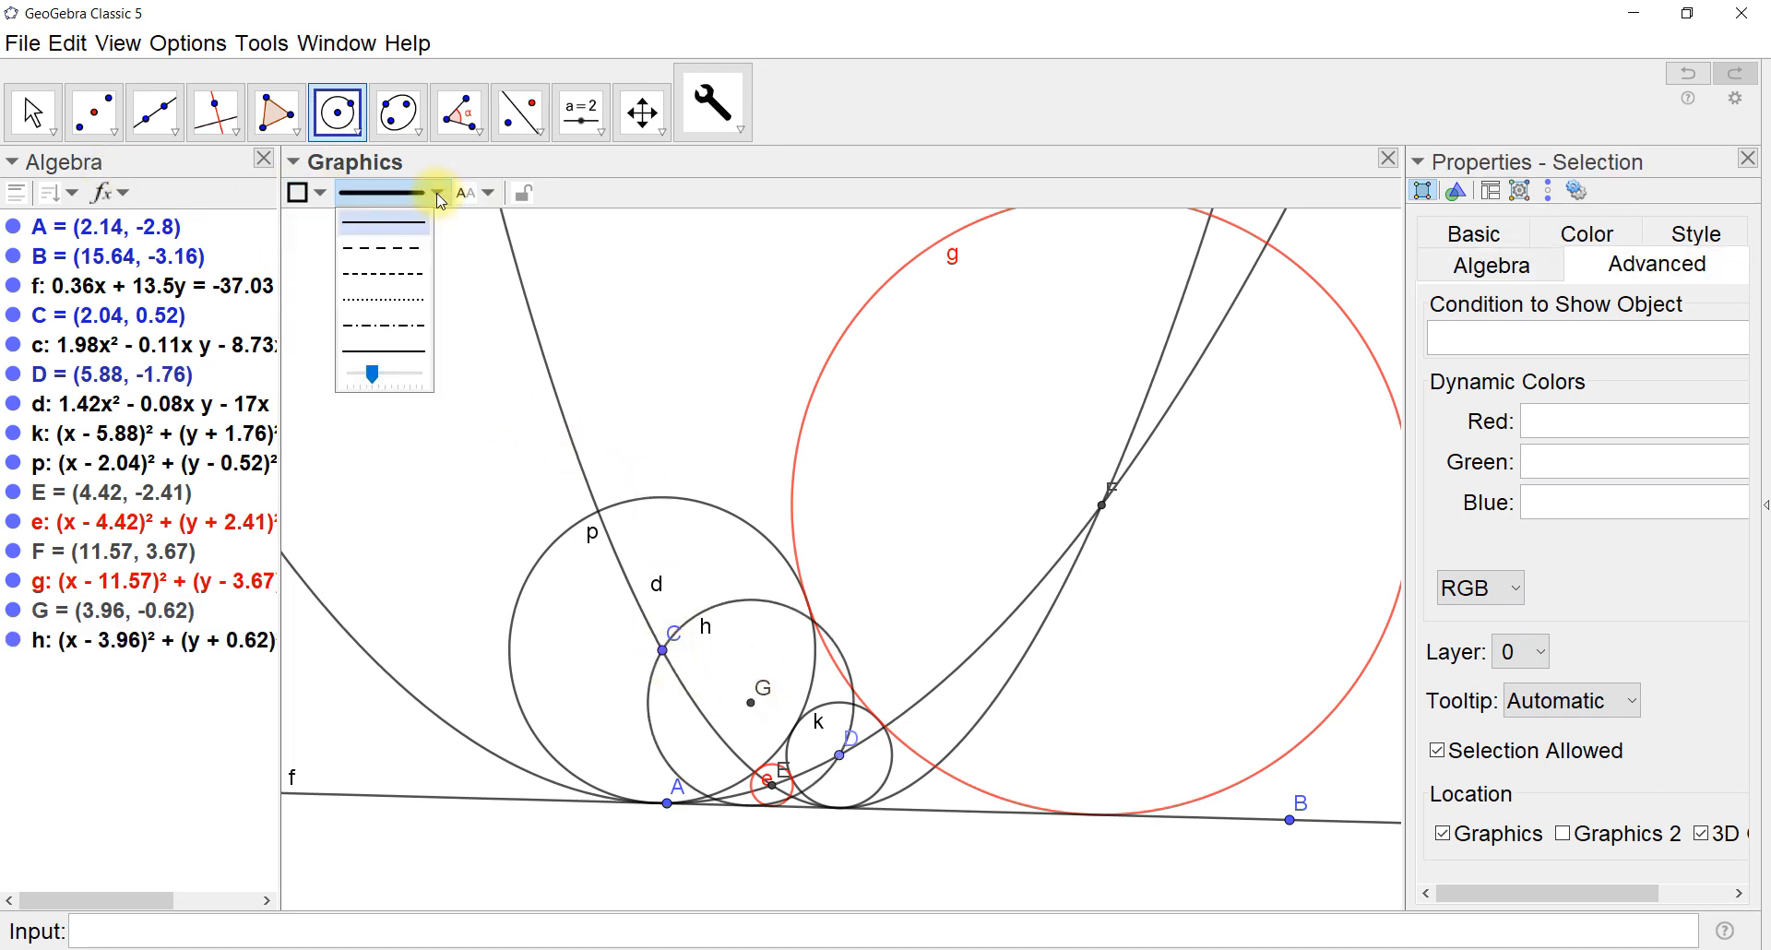
click(394, 301)
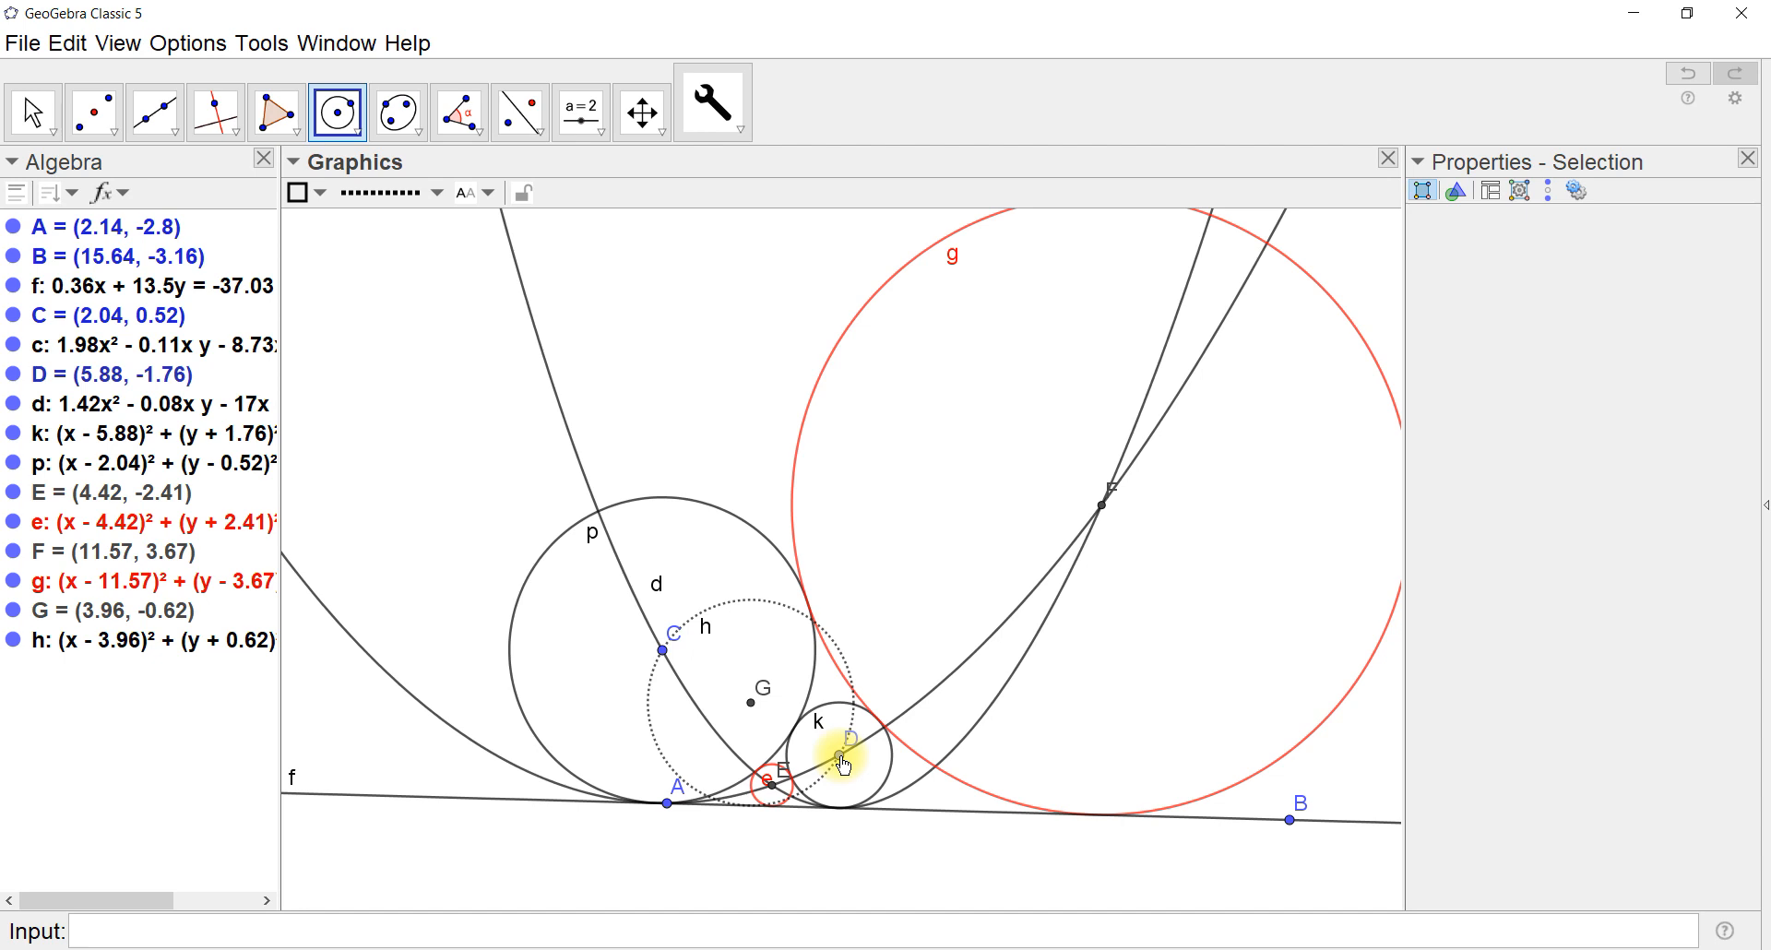
Move centre D around, including down onto line f beside A, to compare the tangent circles with the dotted circle, ending near (5.52, -1.94)
click(32, 110)
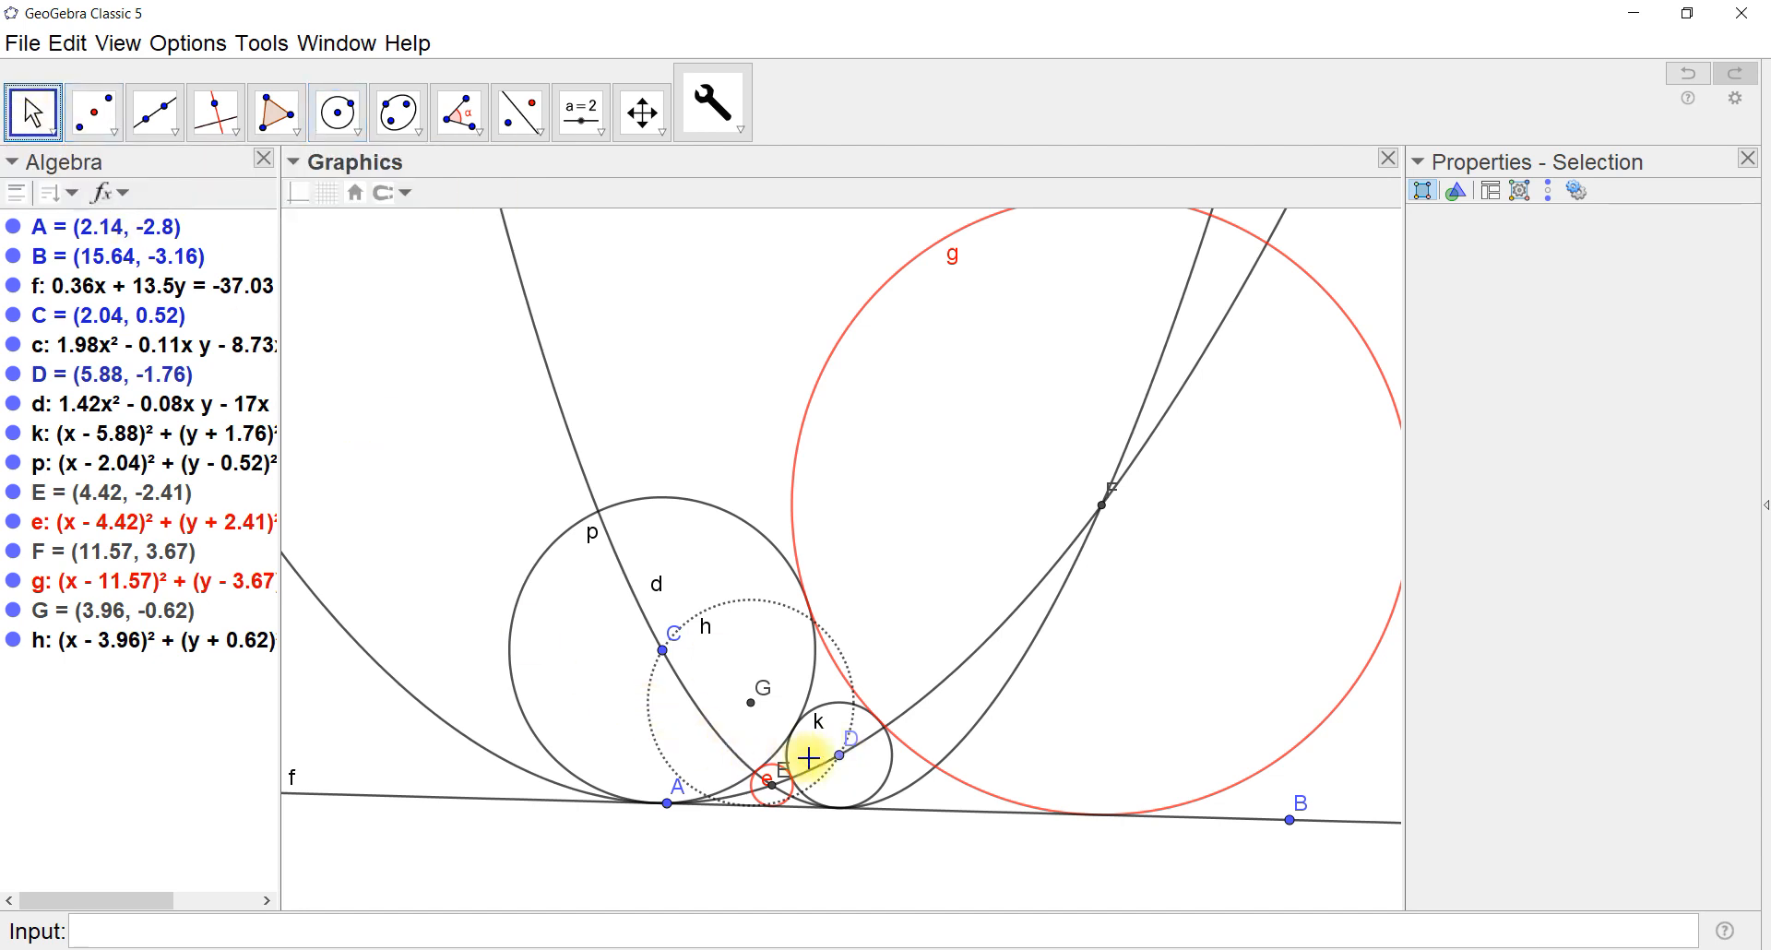
mouse_move(844, 763)
mouse_down()
mouse_move(824, 764)
mouse_move(842, 764)
mouse_up()
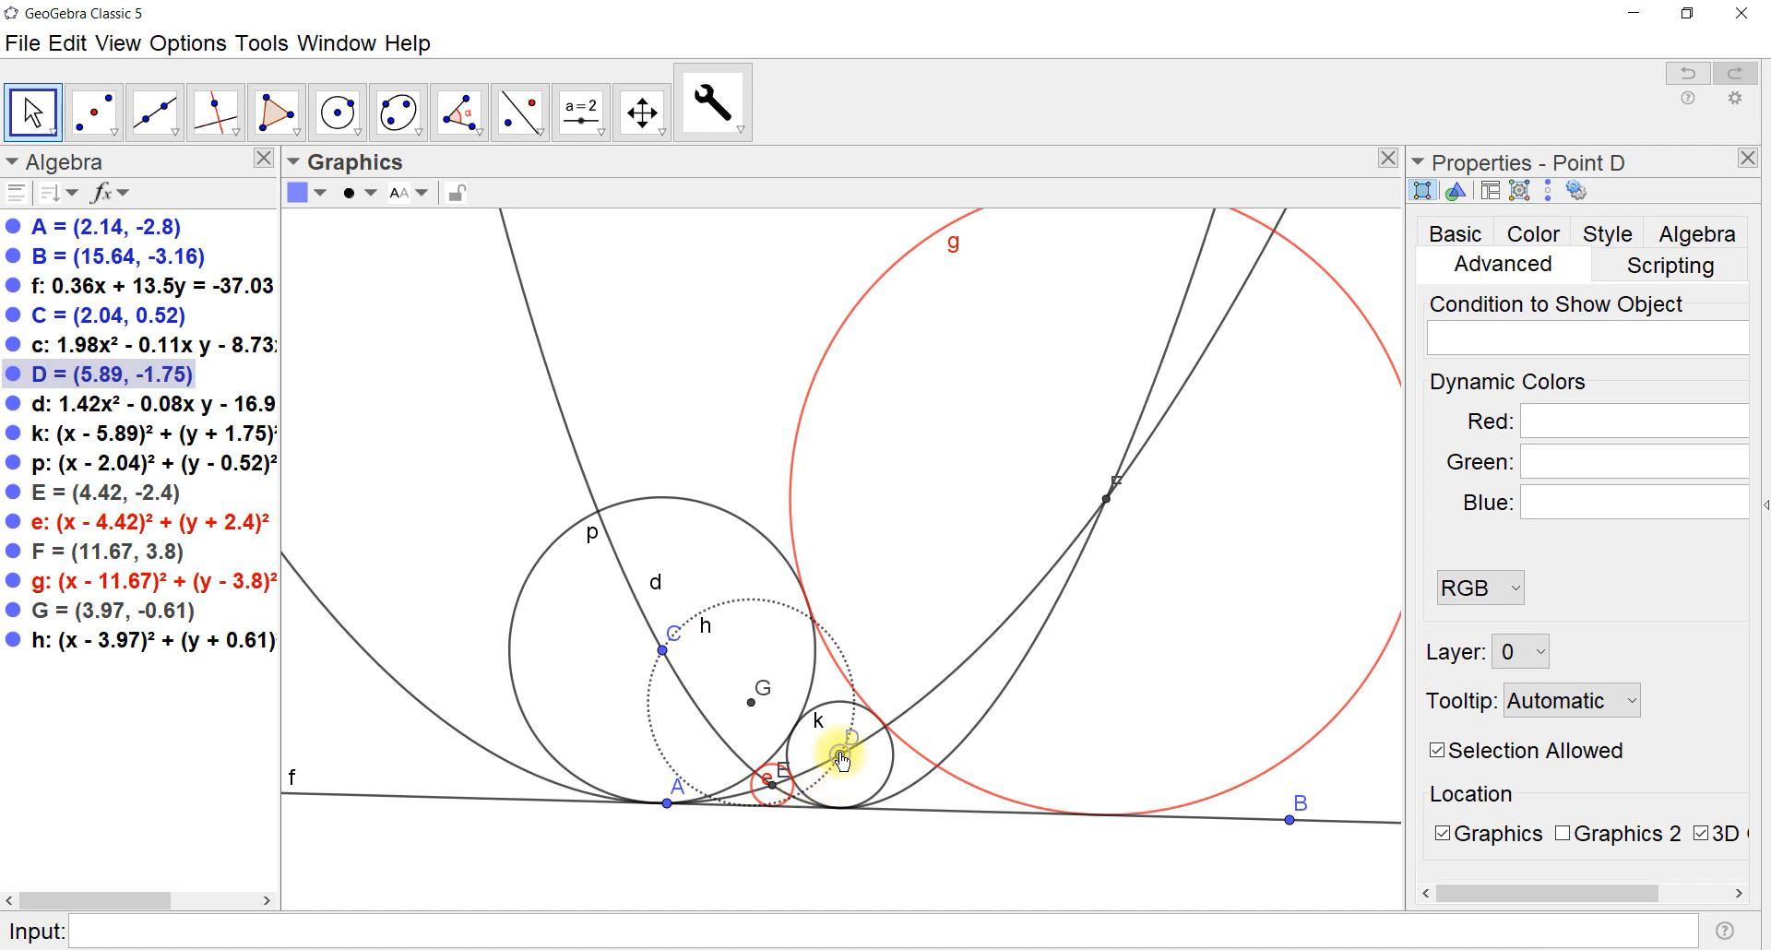
drag(843, 762, 910, 708)
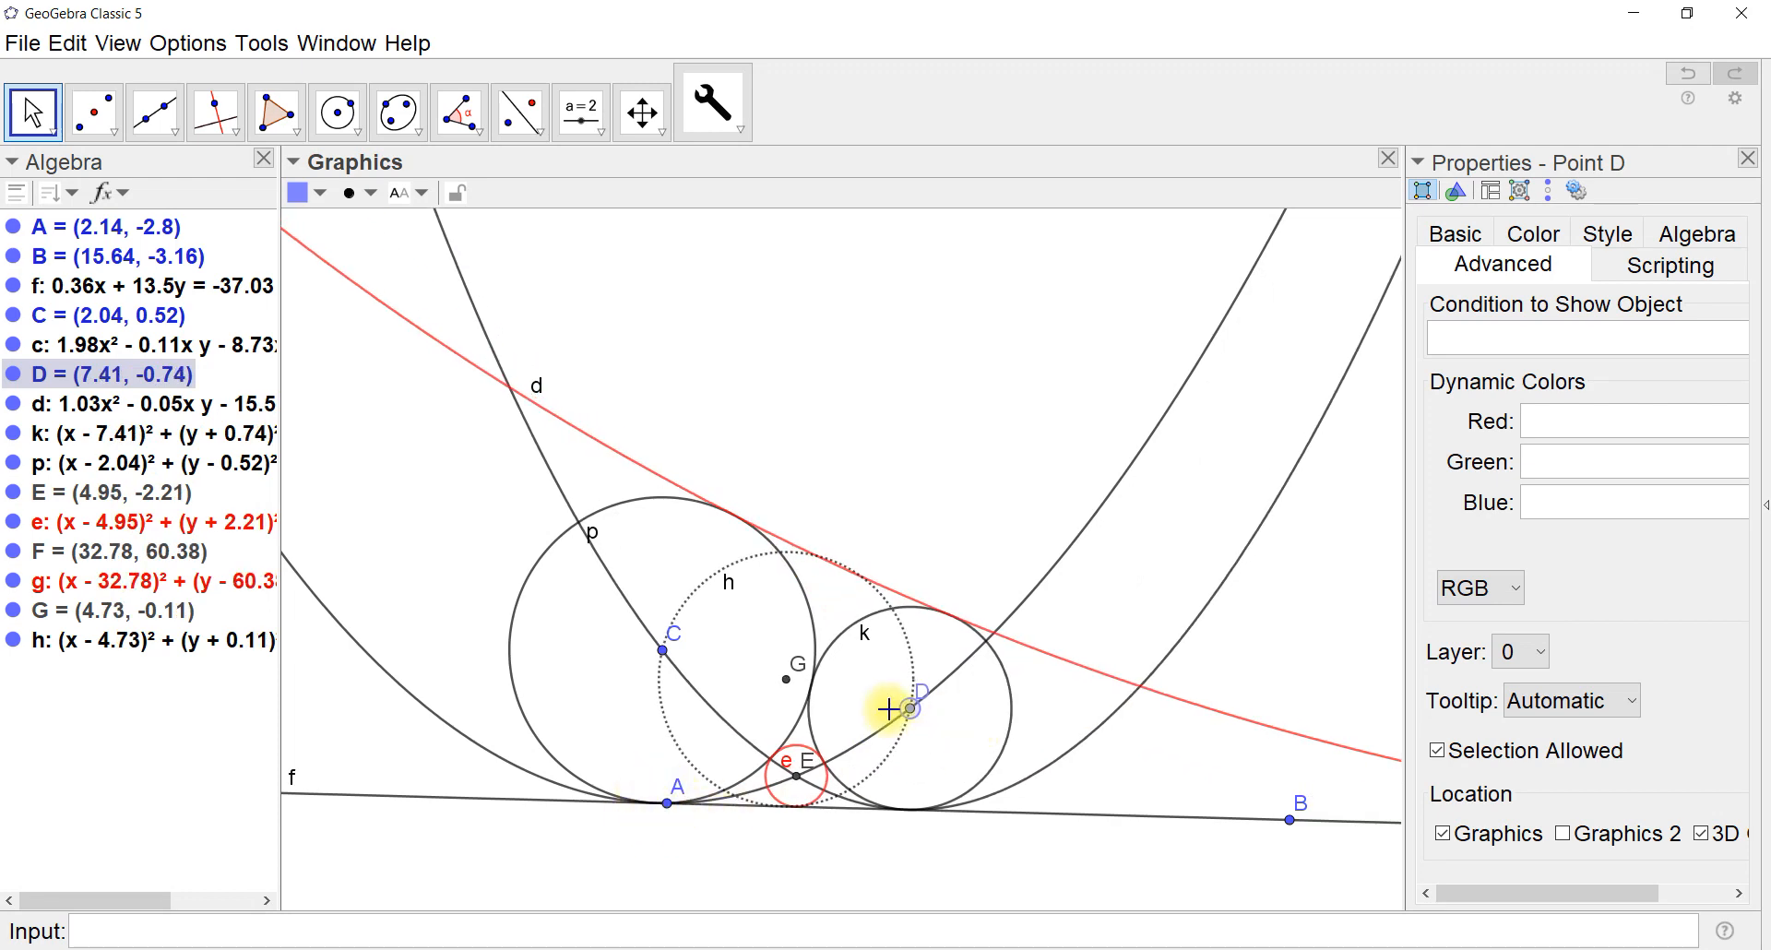
drag(911, 711, 847, 751)
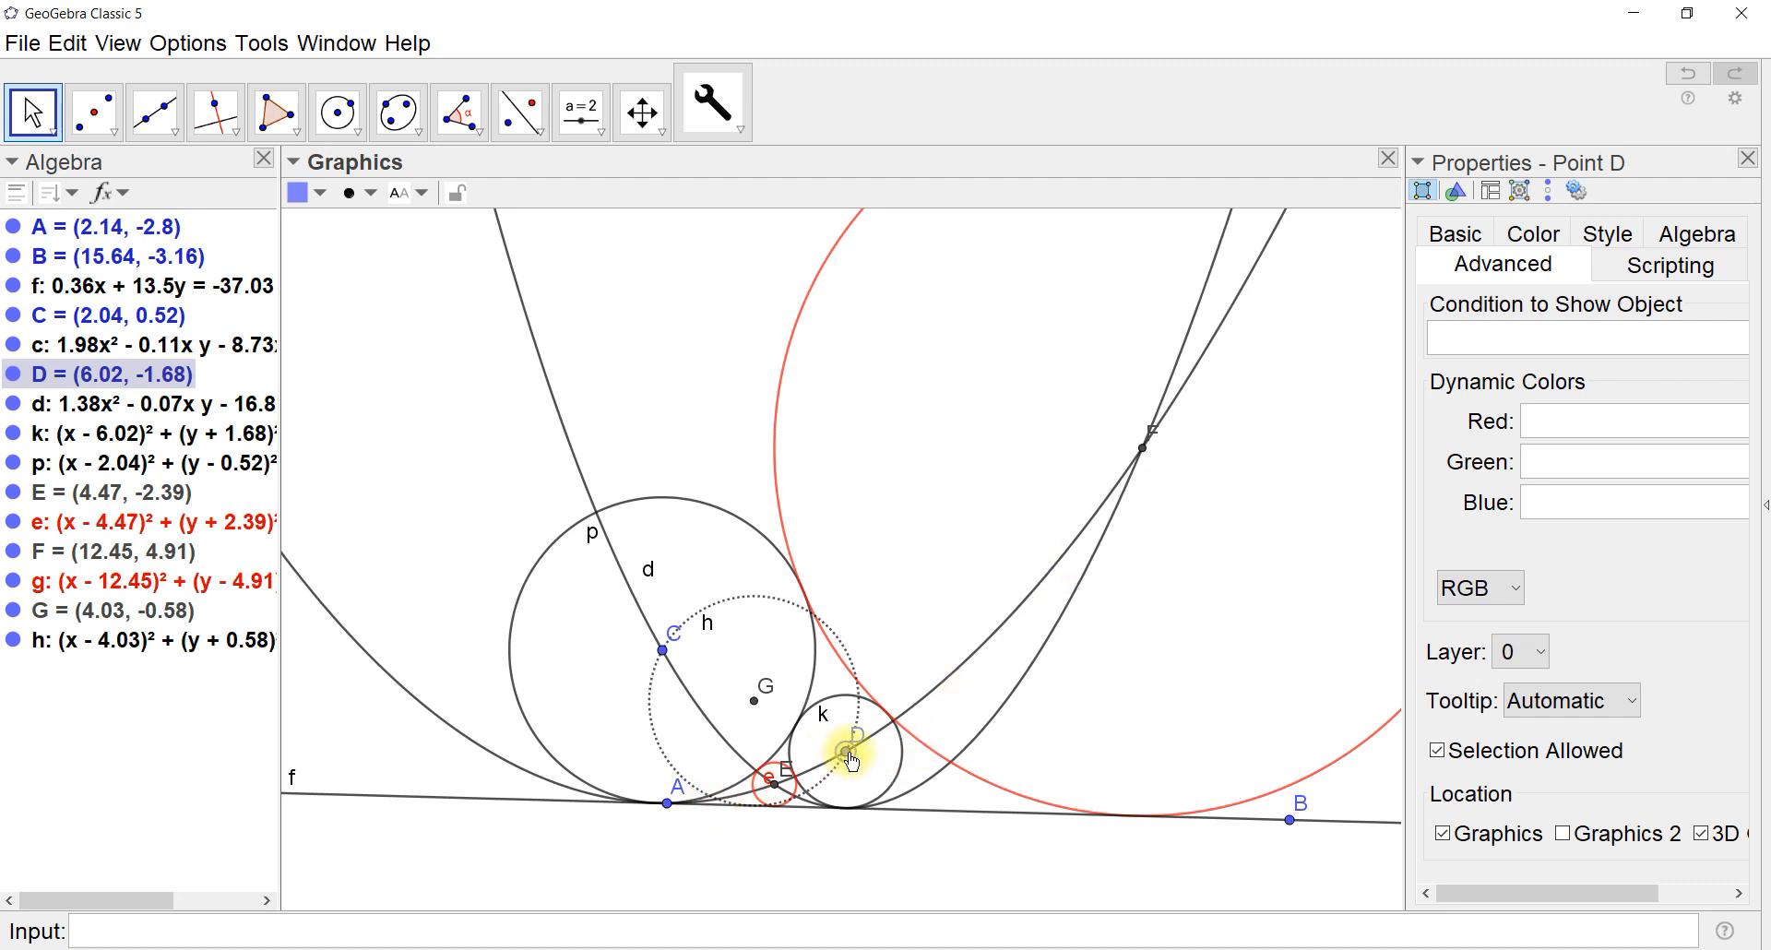
drag(852, 761, 662, 817)
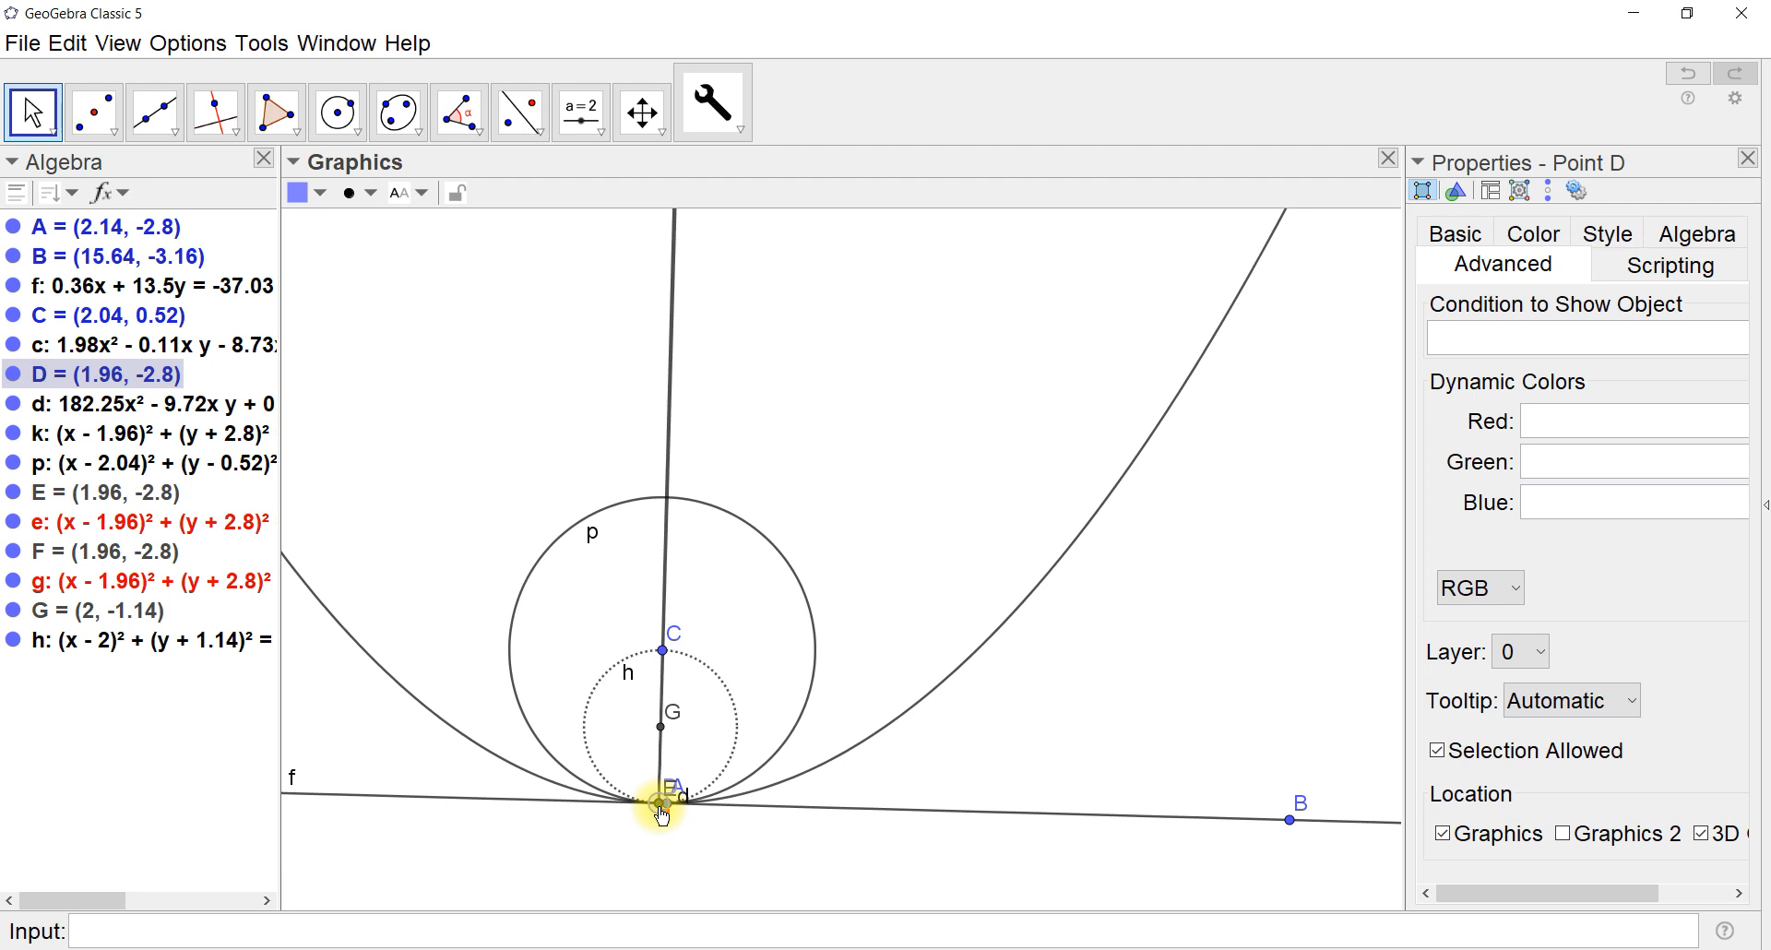
drag(661, 816, 775, 777)
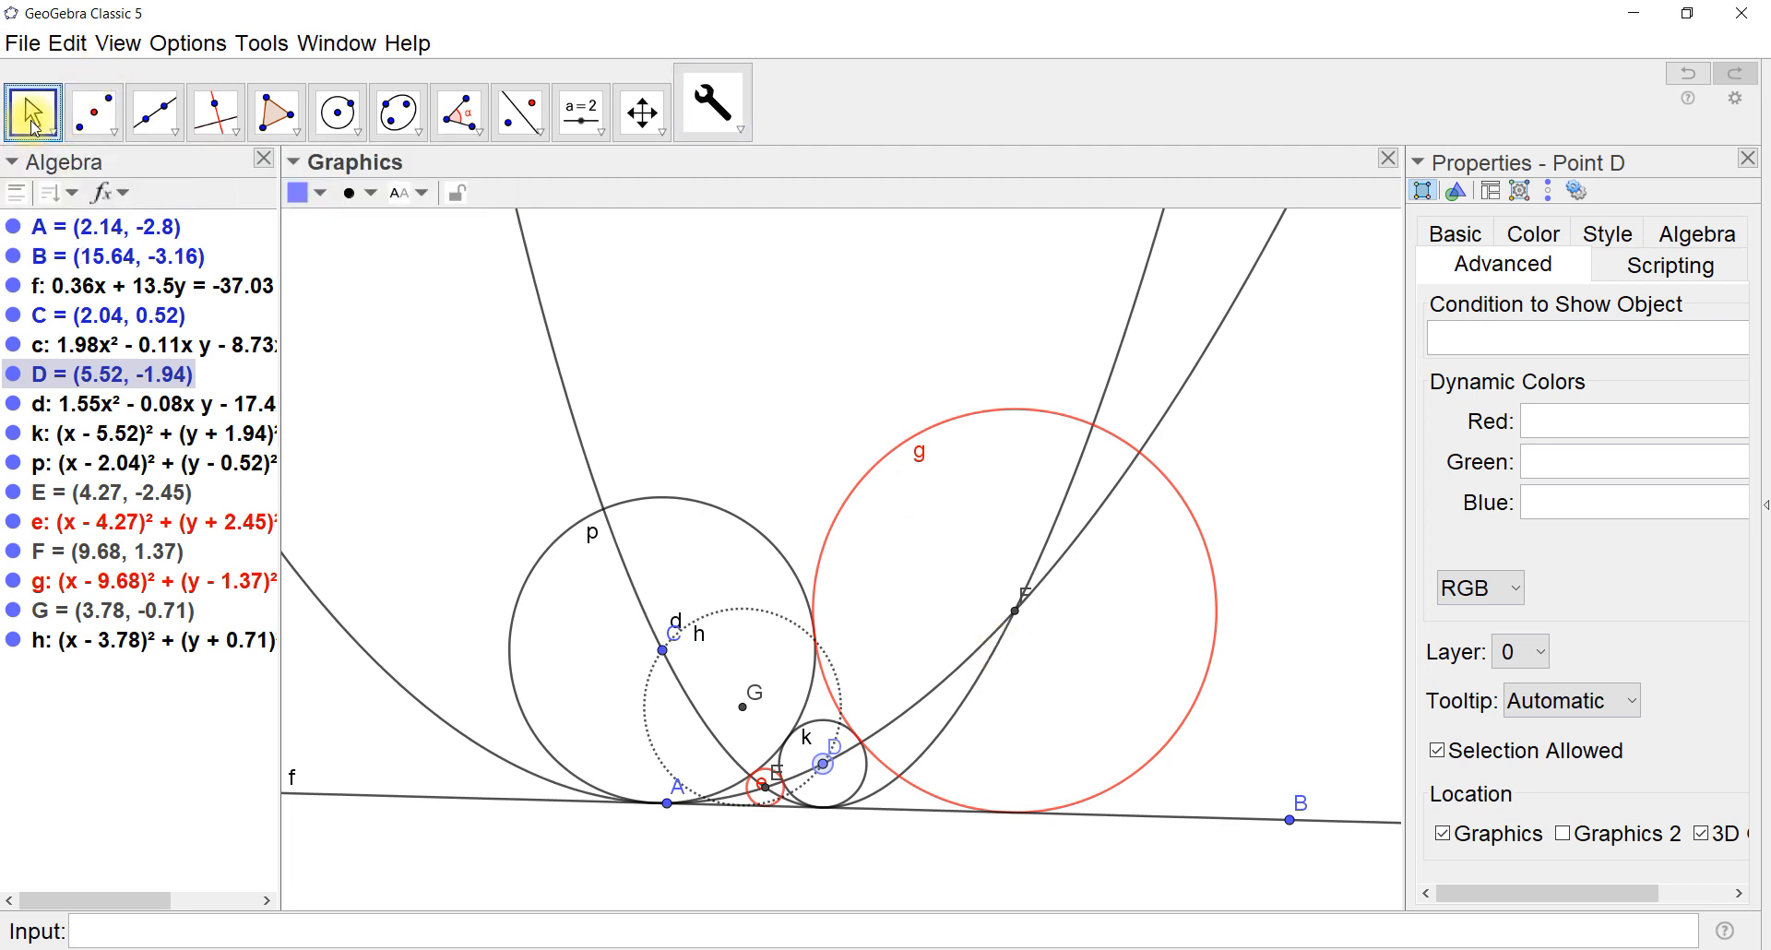
right_click(956, 426)
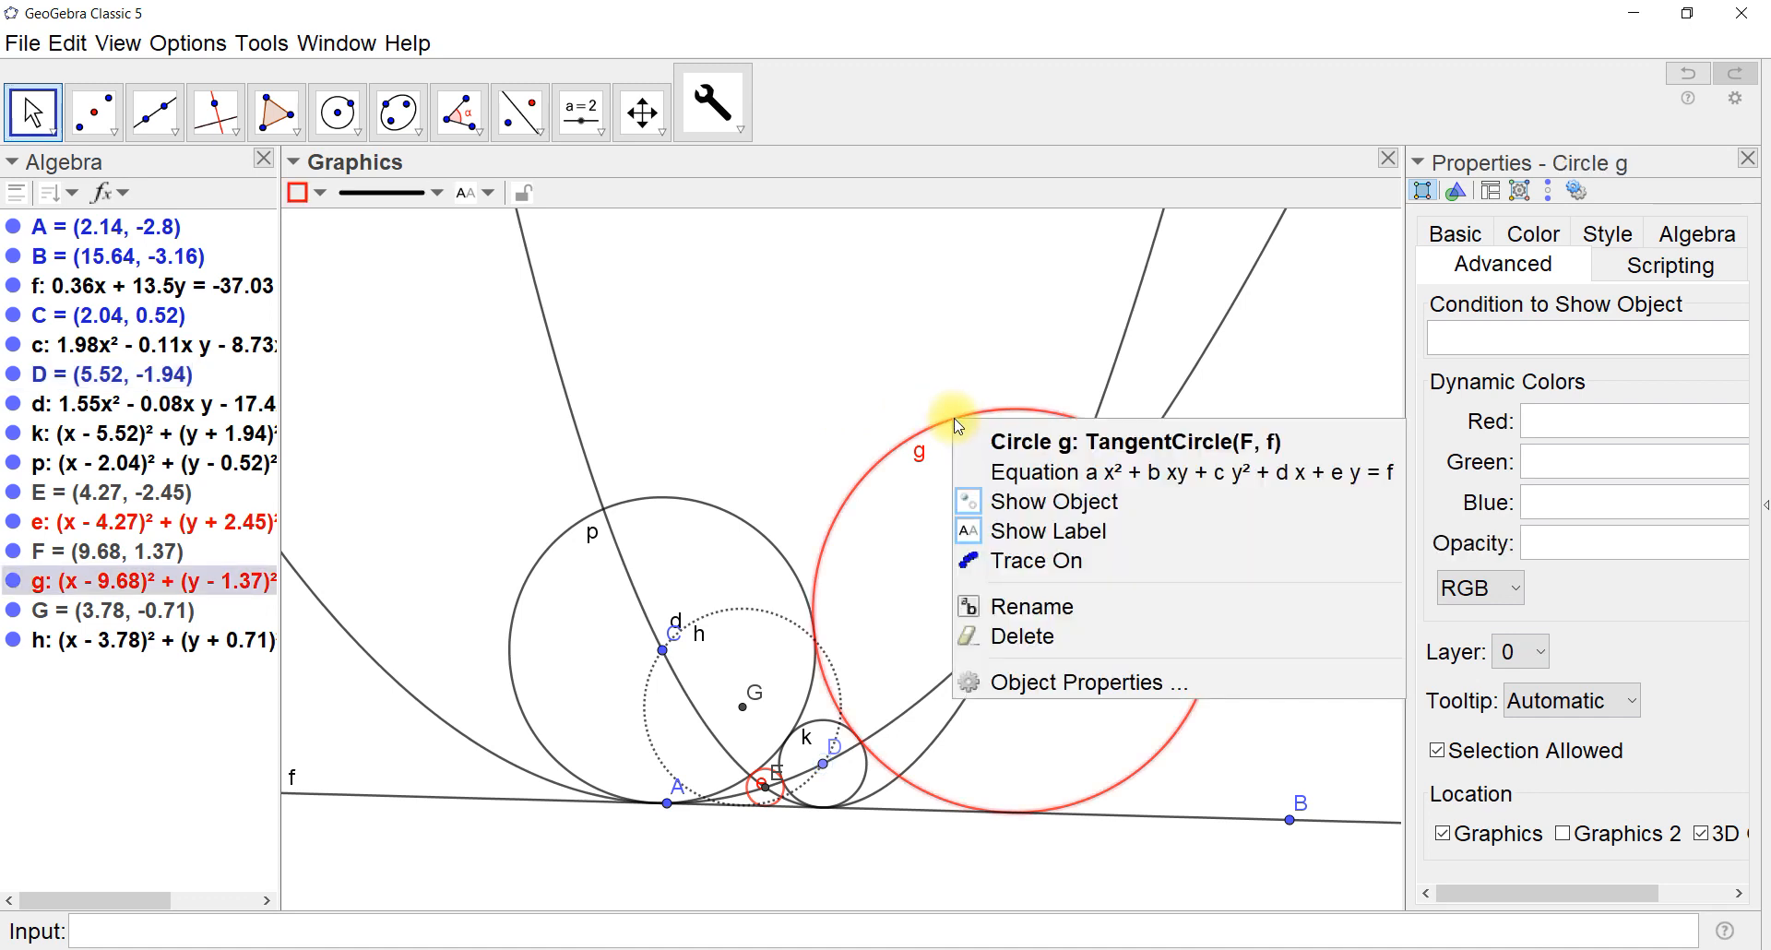
click(1061, 678)
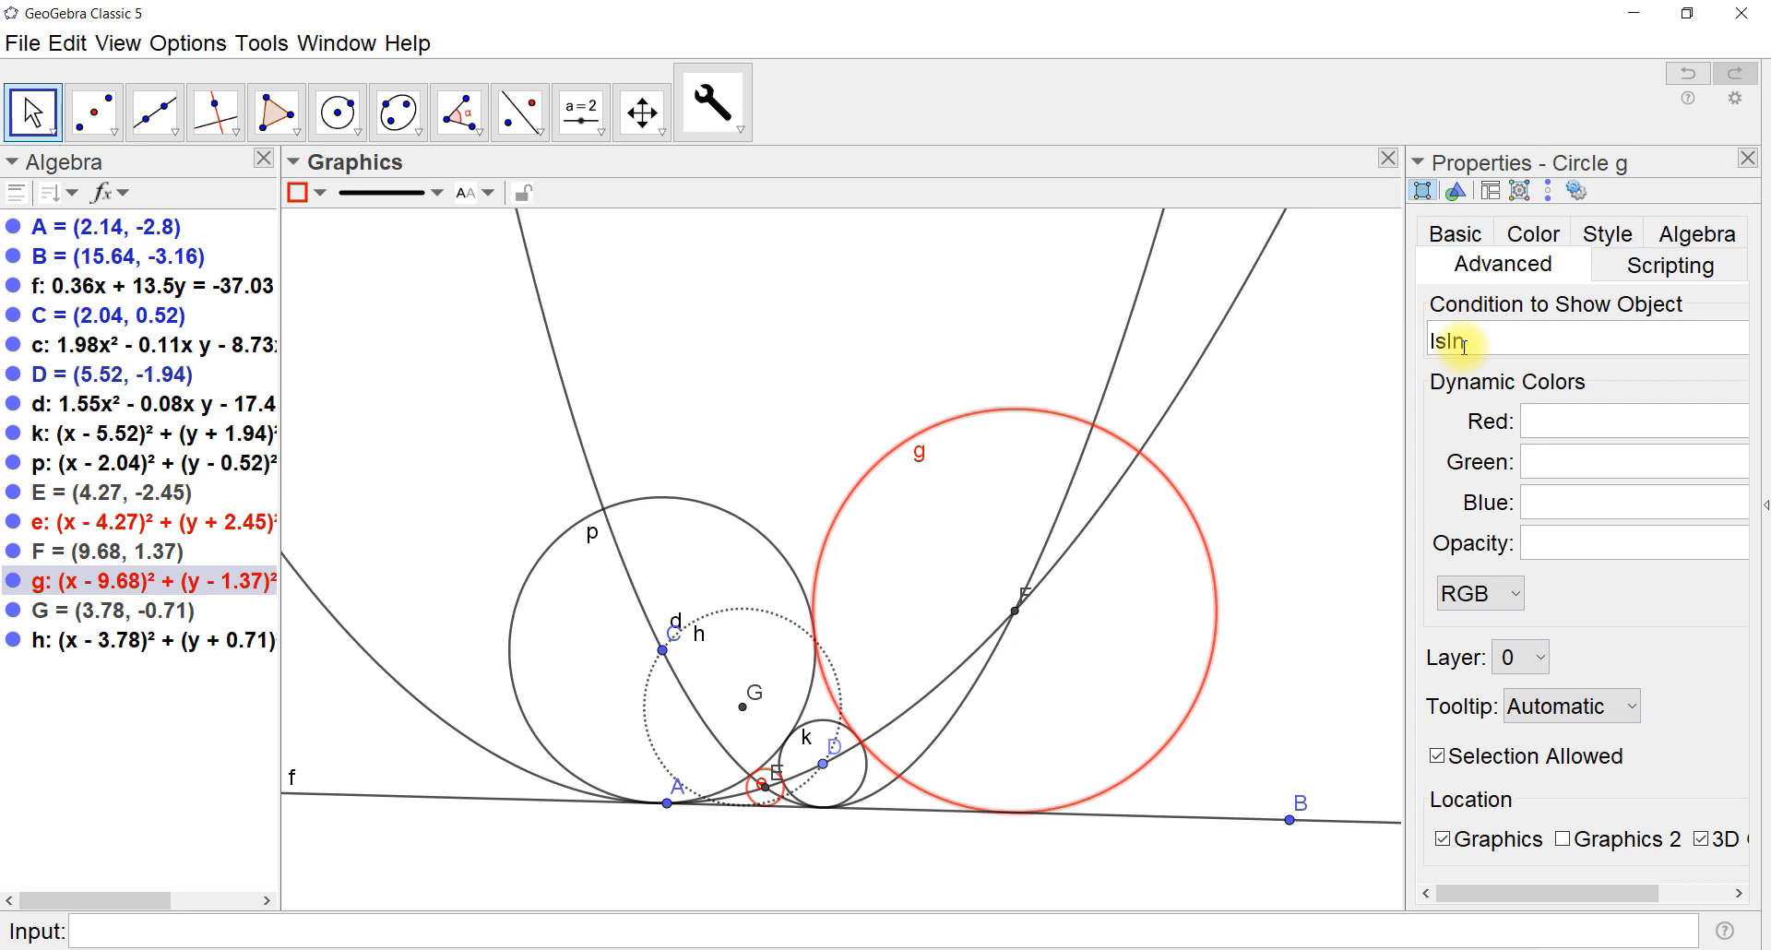
text(gion()
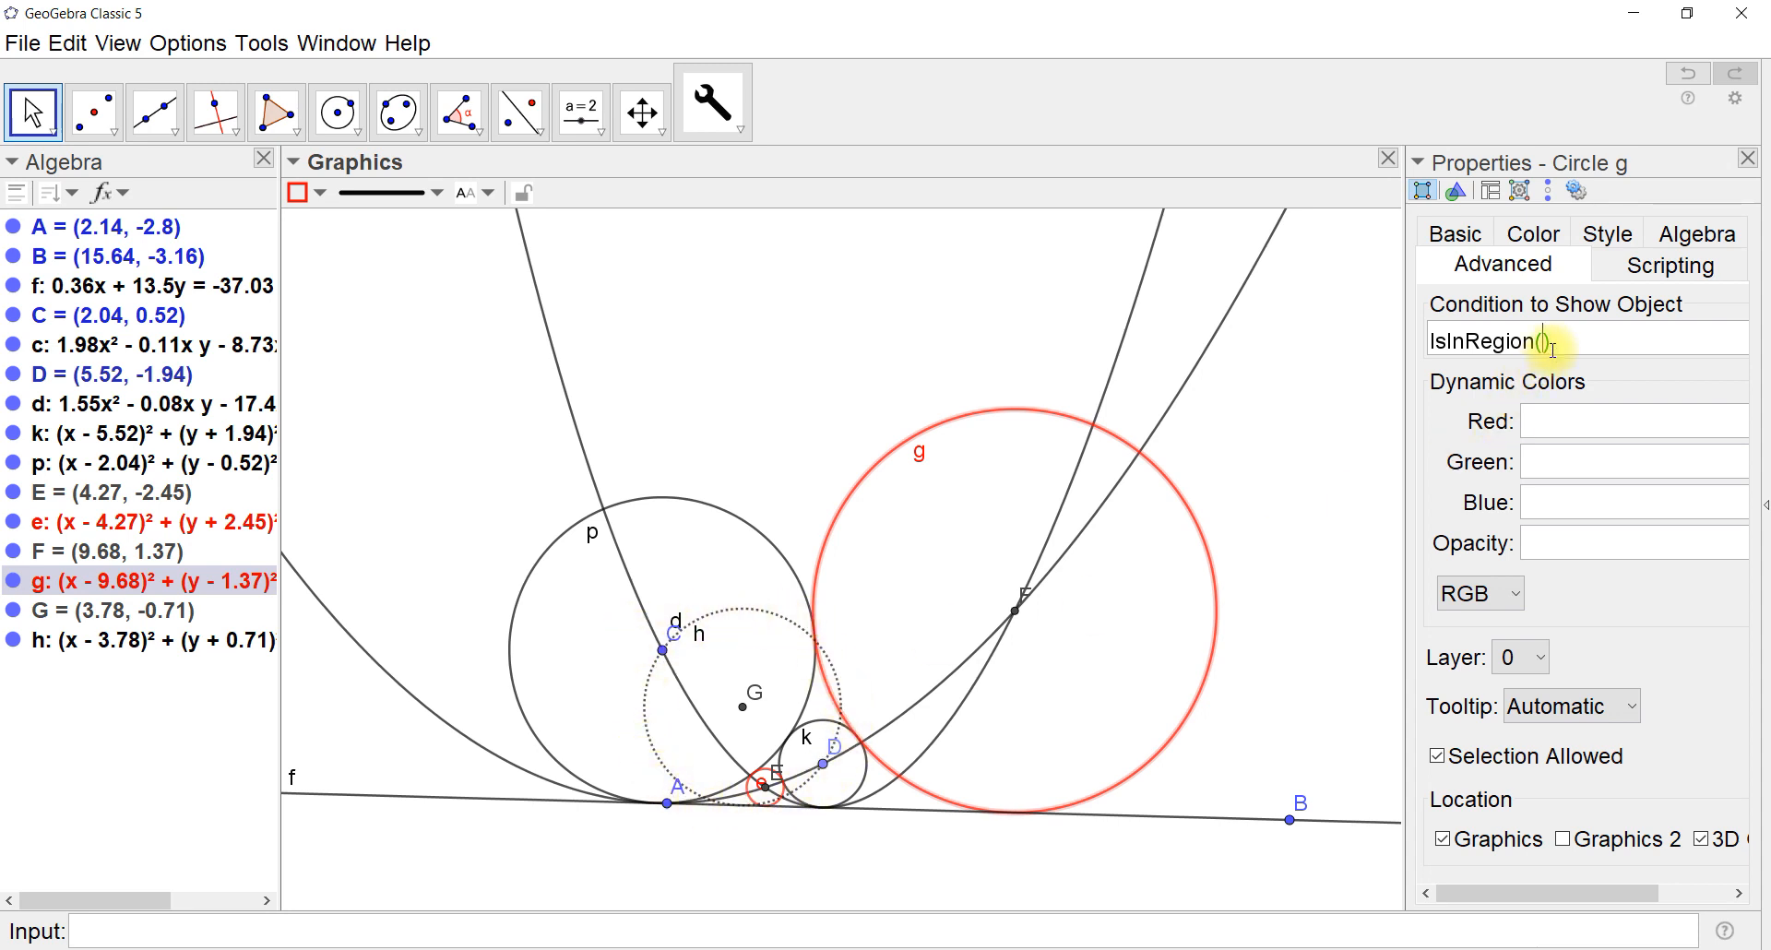
text(F,)
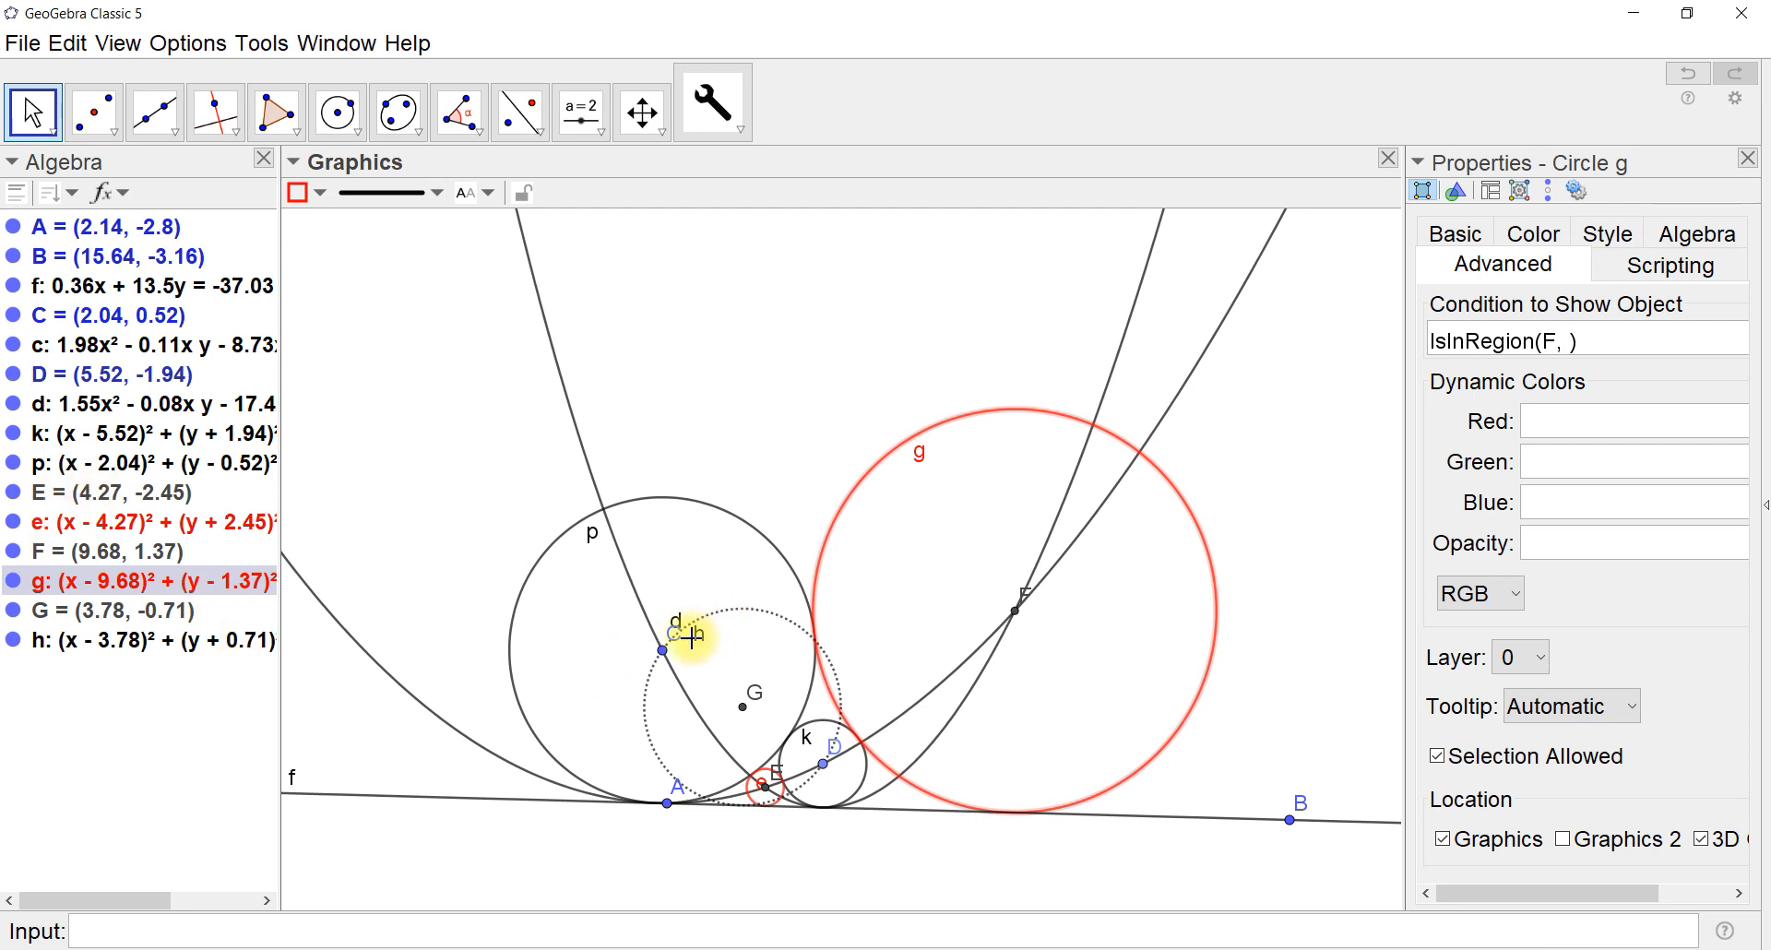
Move the dotted circle's label h clear of the parabola label, sort the algebra list by object type, and toggle h to identify it
drag(705, 642, 740, 606)
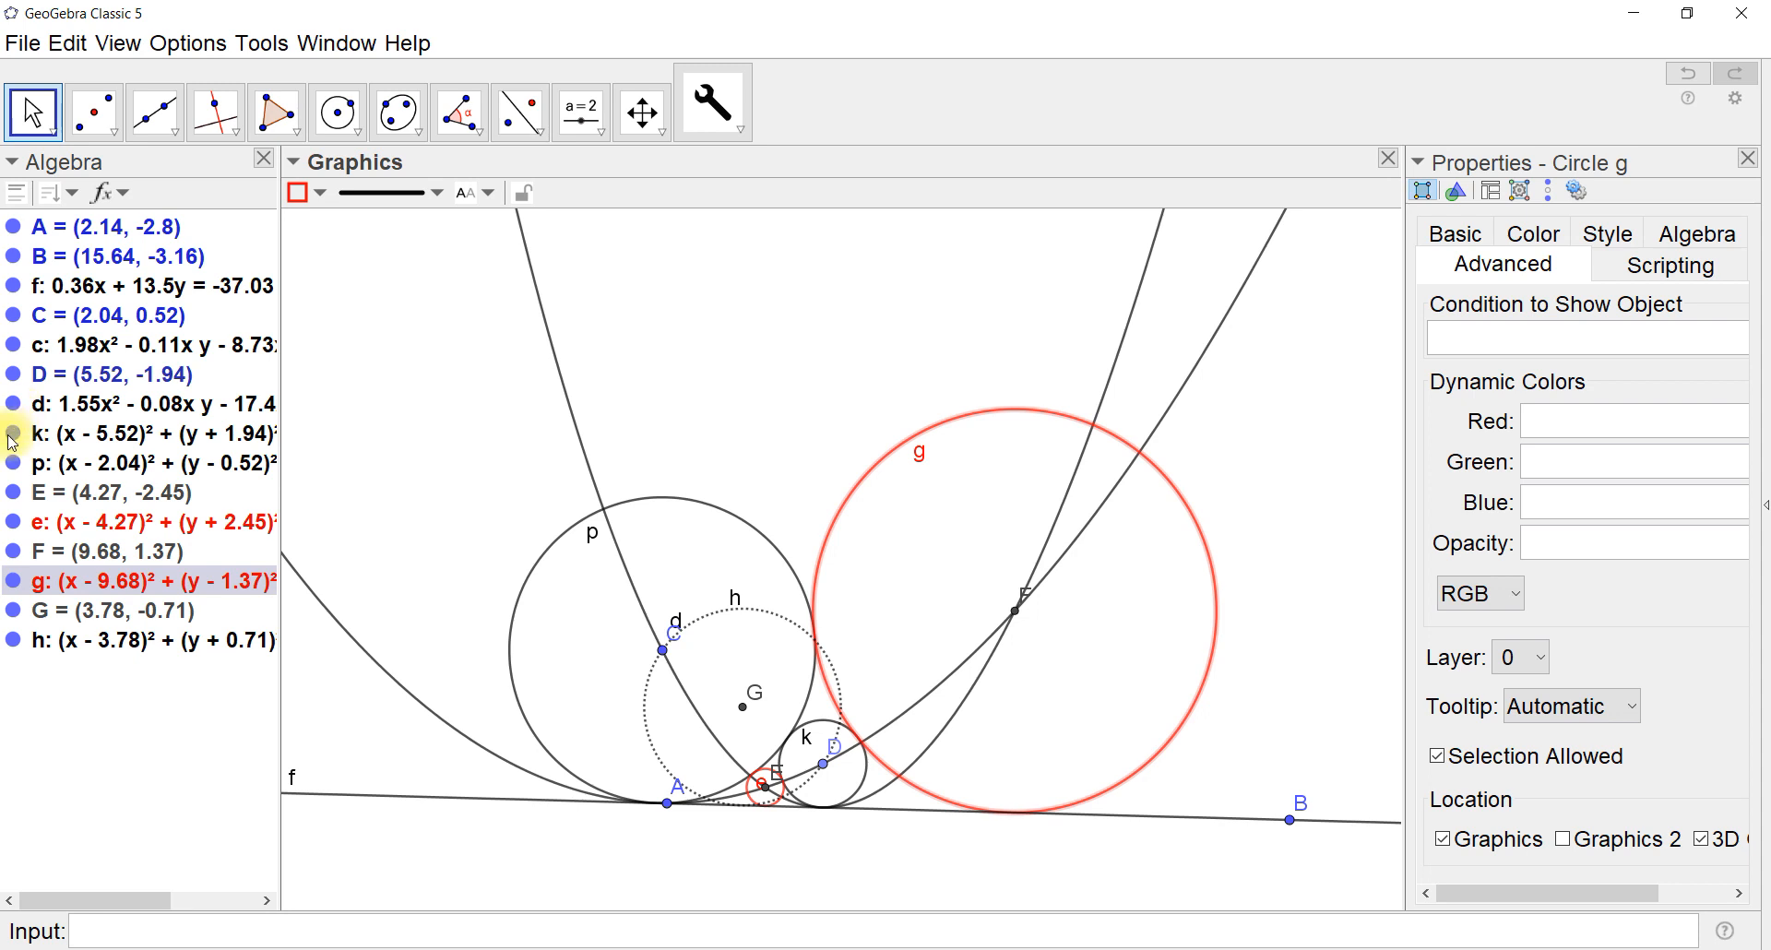
click(84, 202)
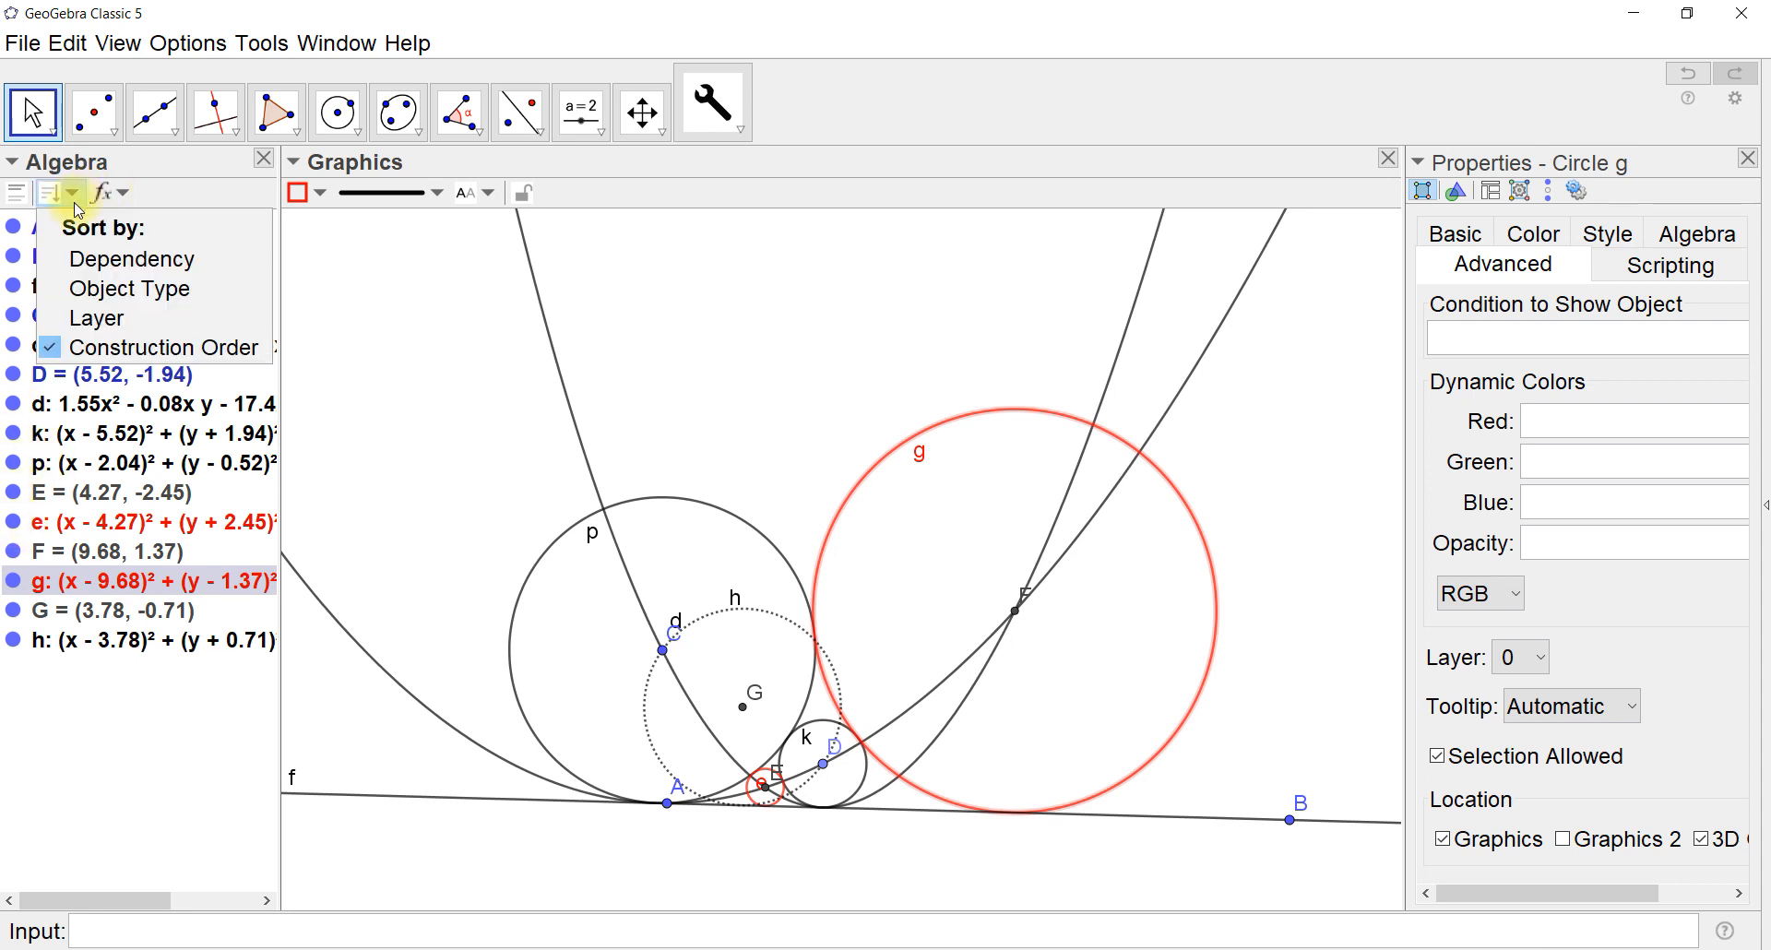
click(87, 282)
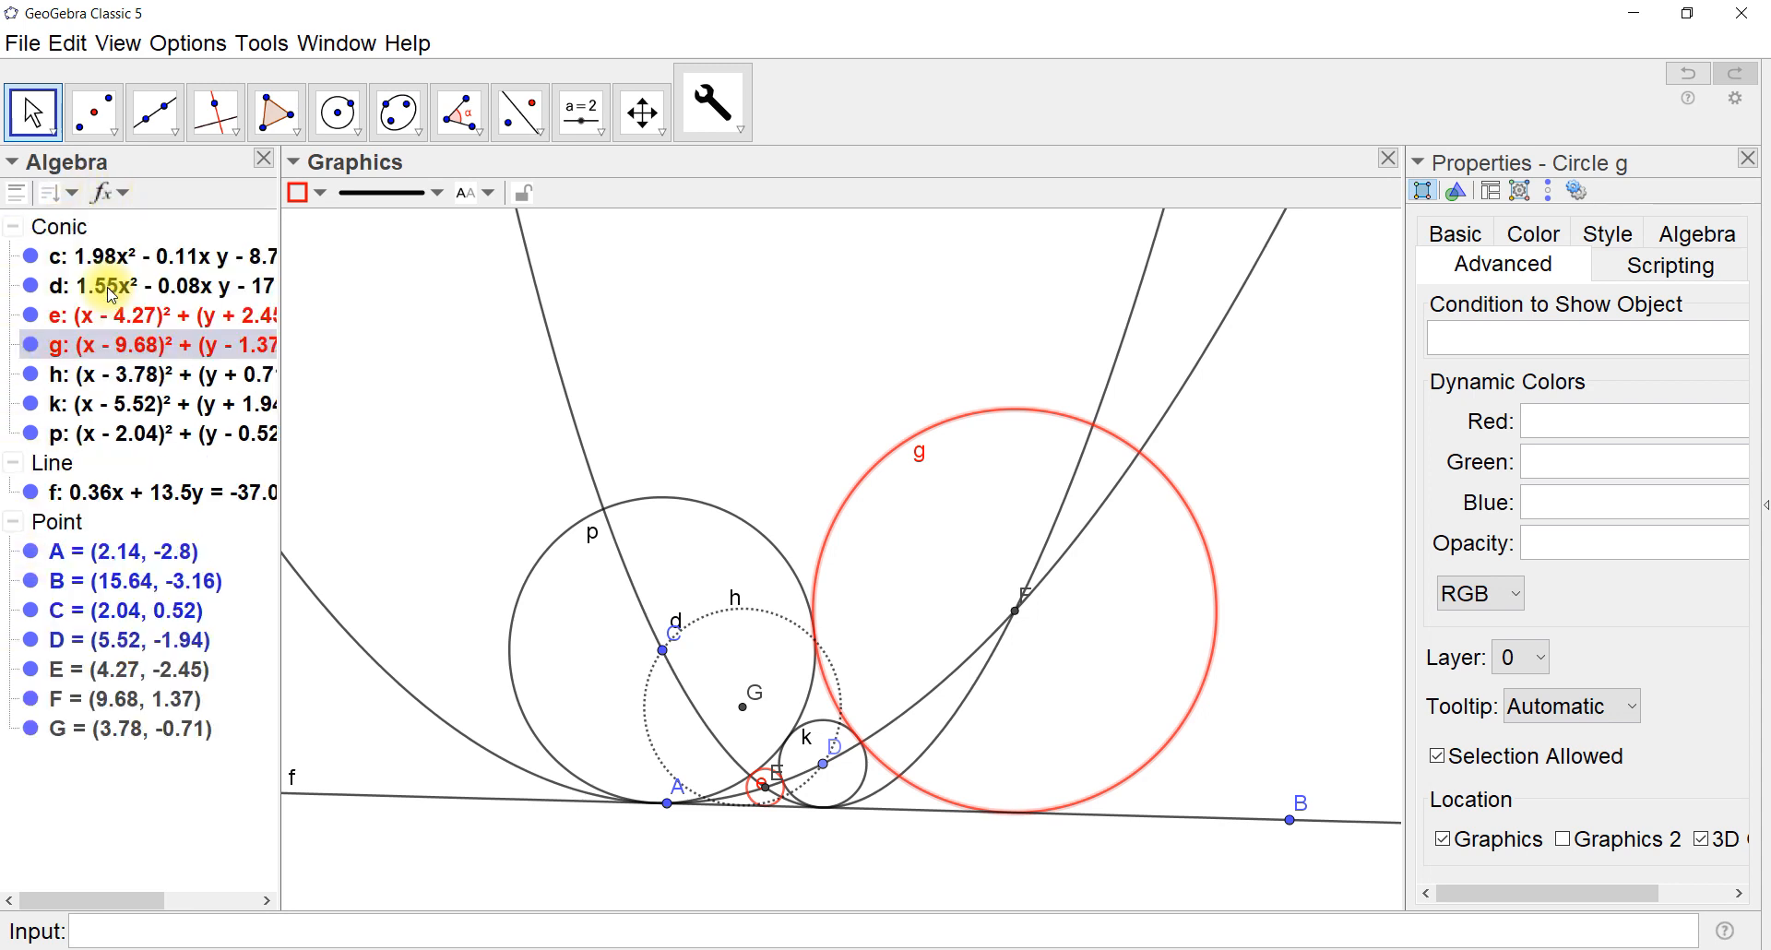
click(32, 376)
click(32, 377)
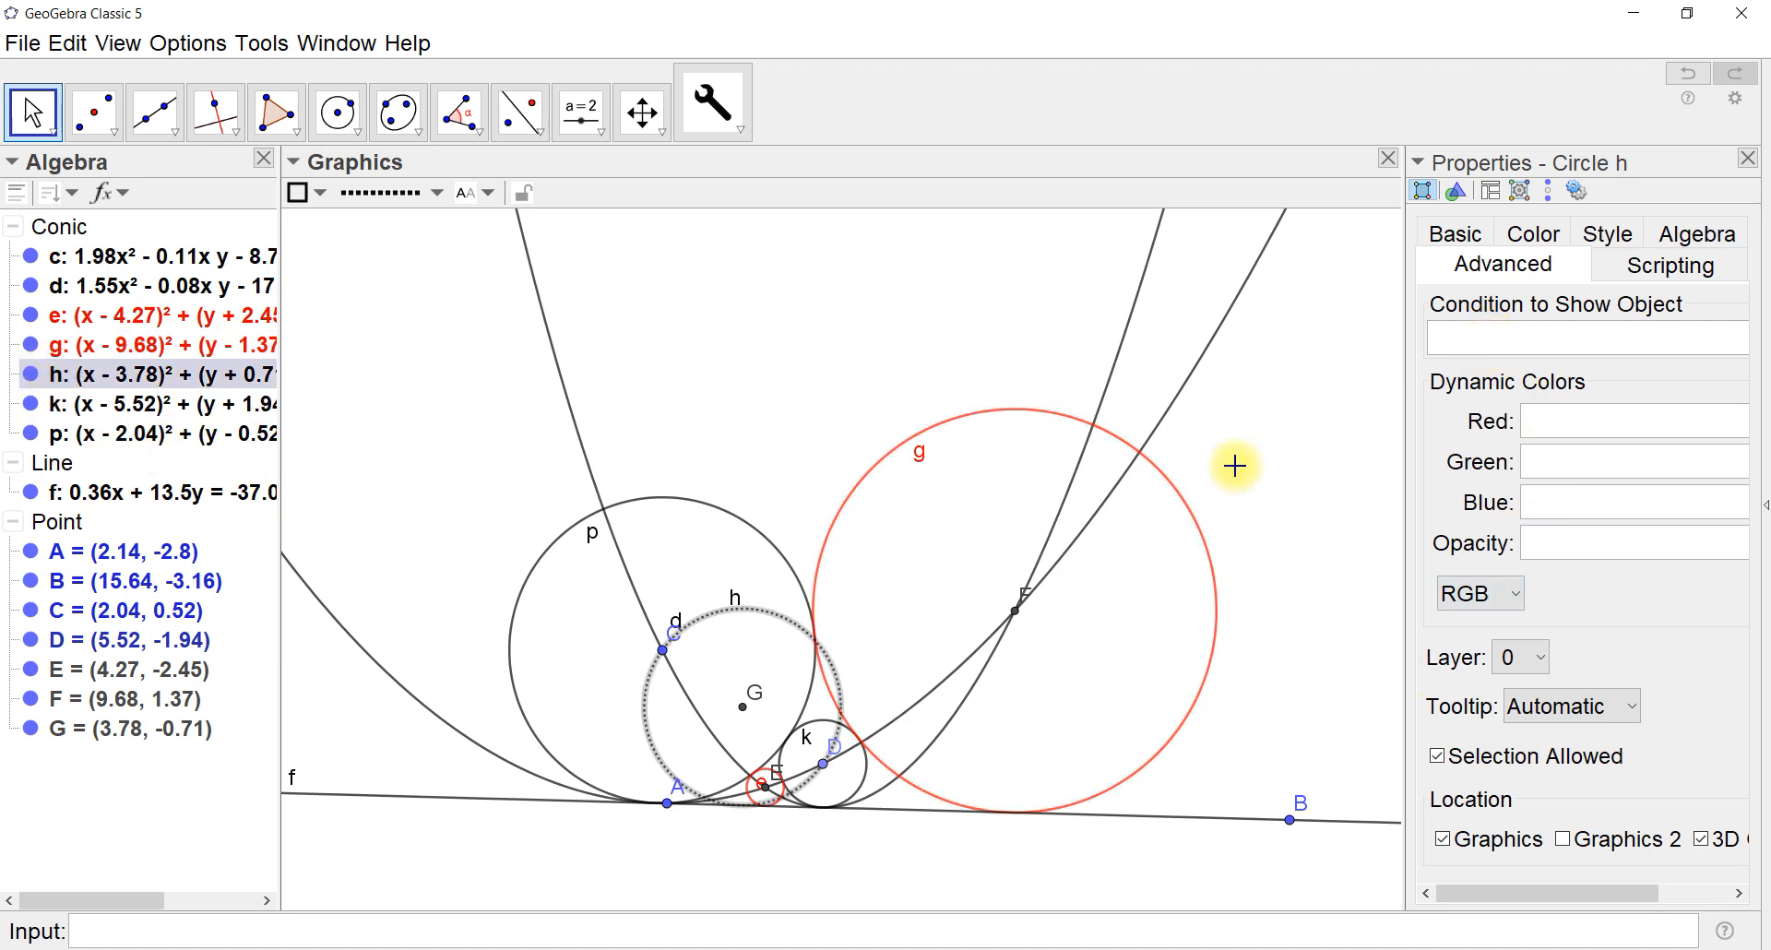
Set the large red circle g's condition to show object to IsInRegion(F, h)
click(1187, 515)
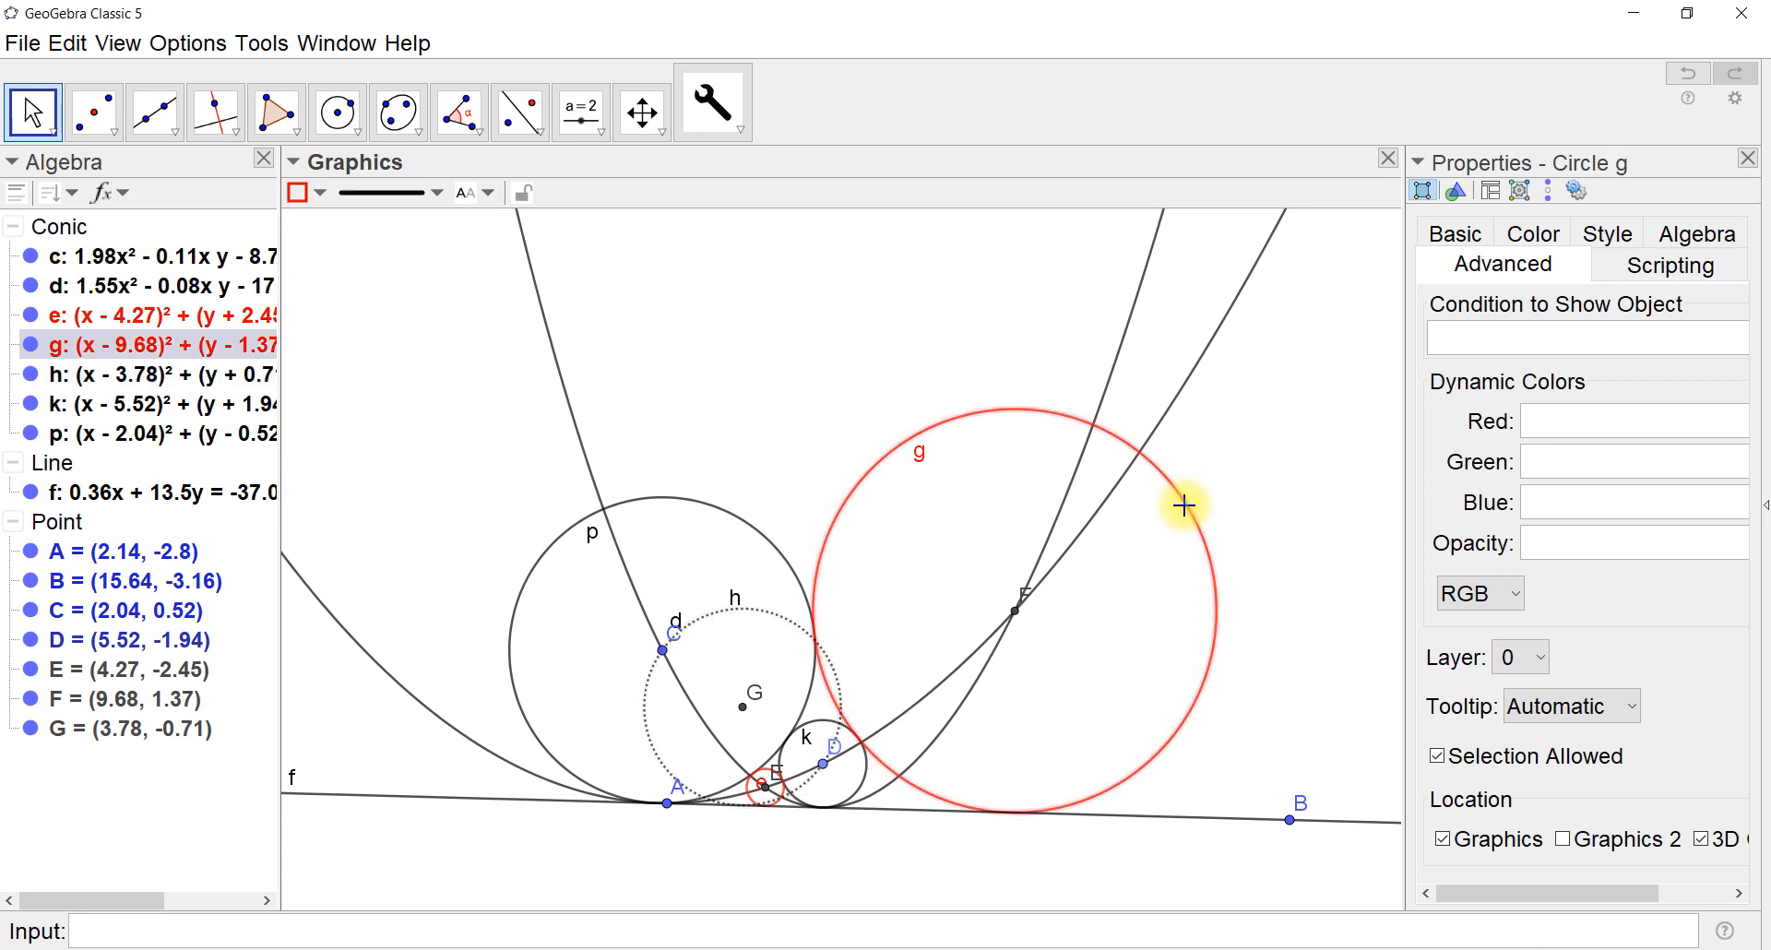
click(1478, 342)
text(IsInRegion()
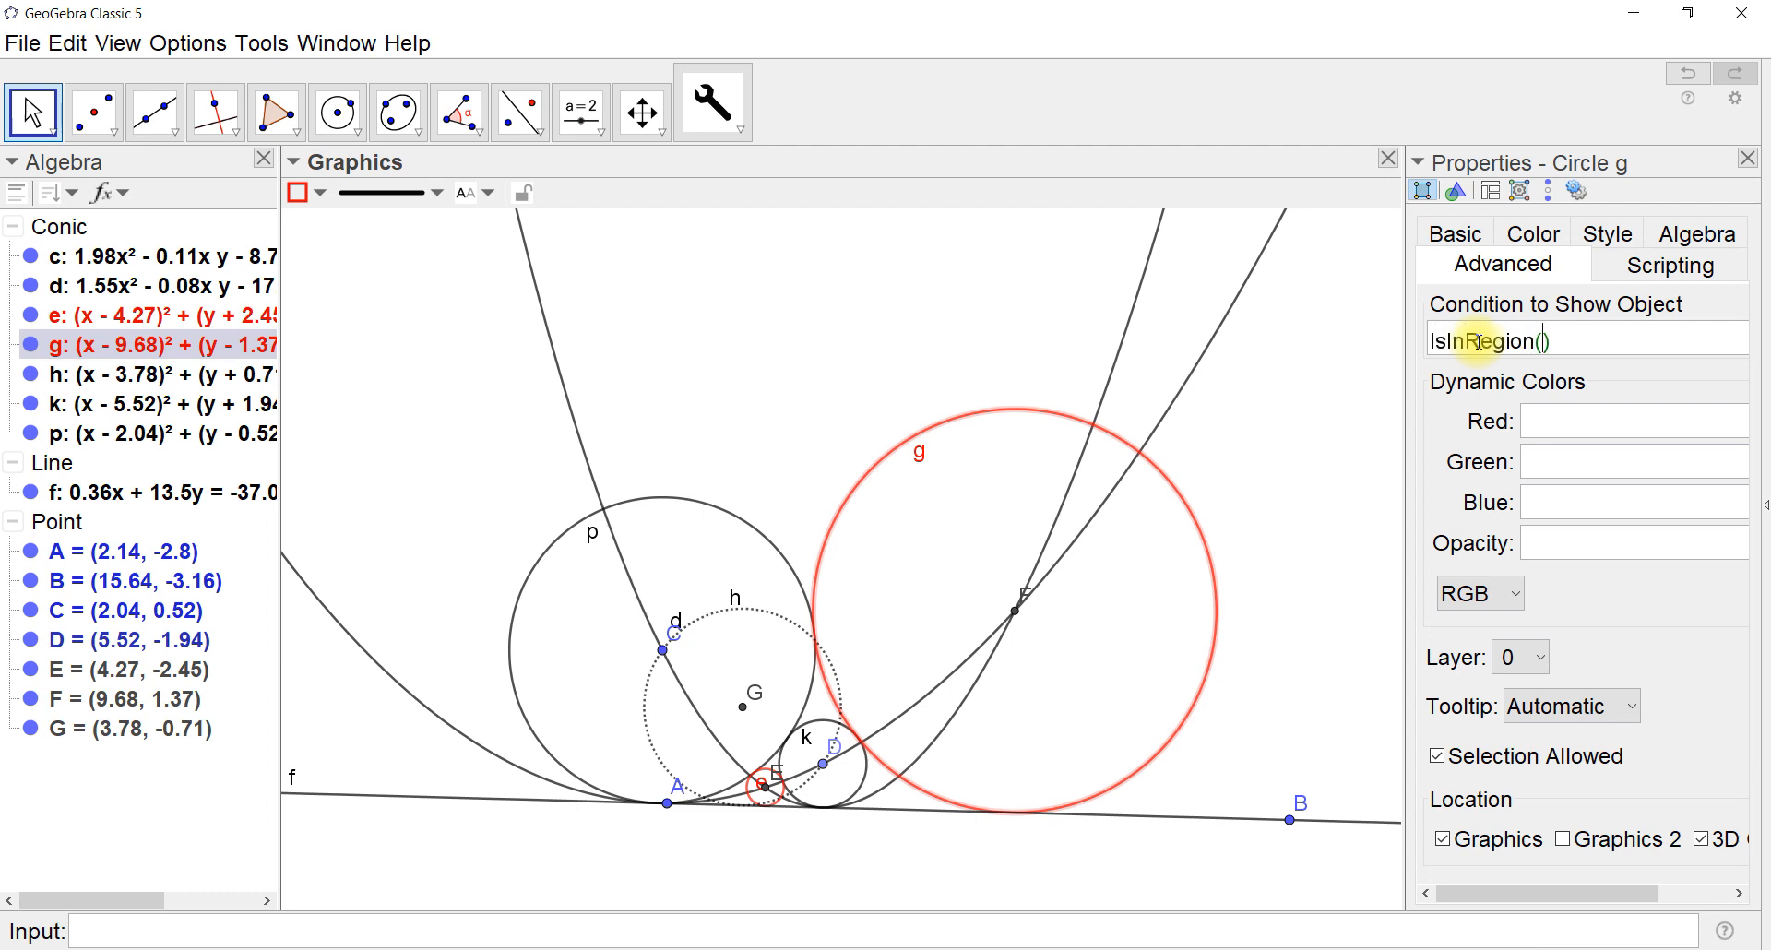
text(F,h)
key(Return)
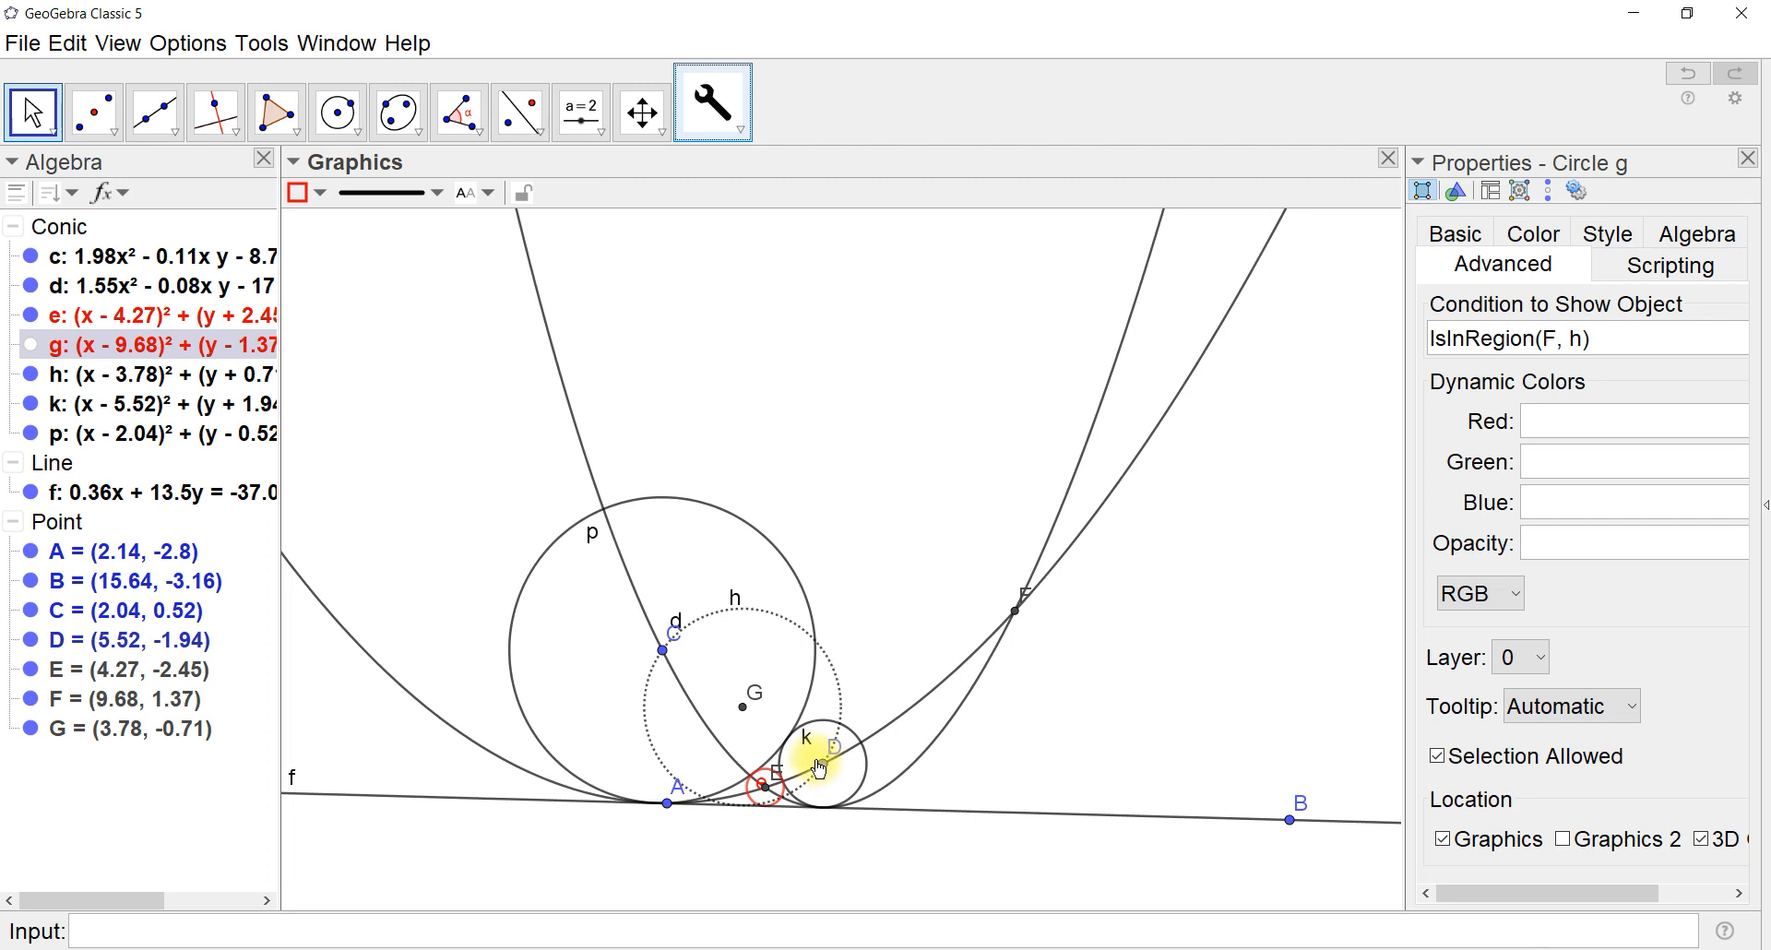
Move centre D back and forth past circle p to test circle g's visibility condition, ending near (8.22, -0.07)
drag(831, 775, 502, 789)
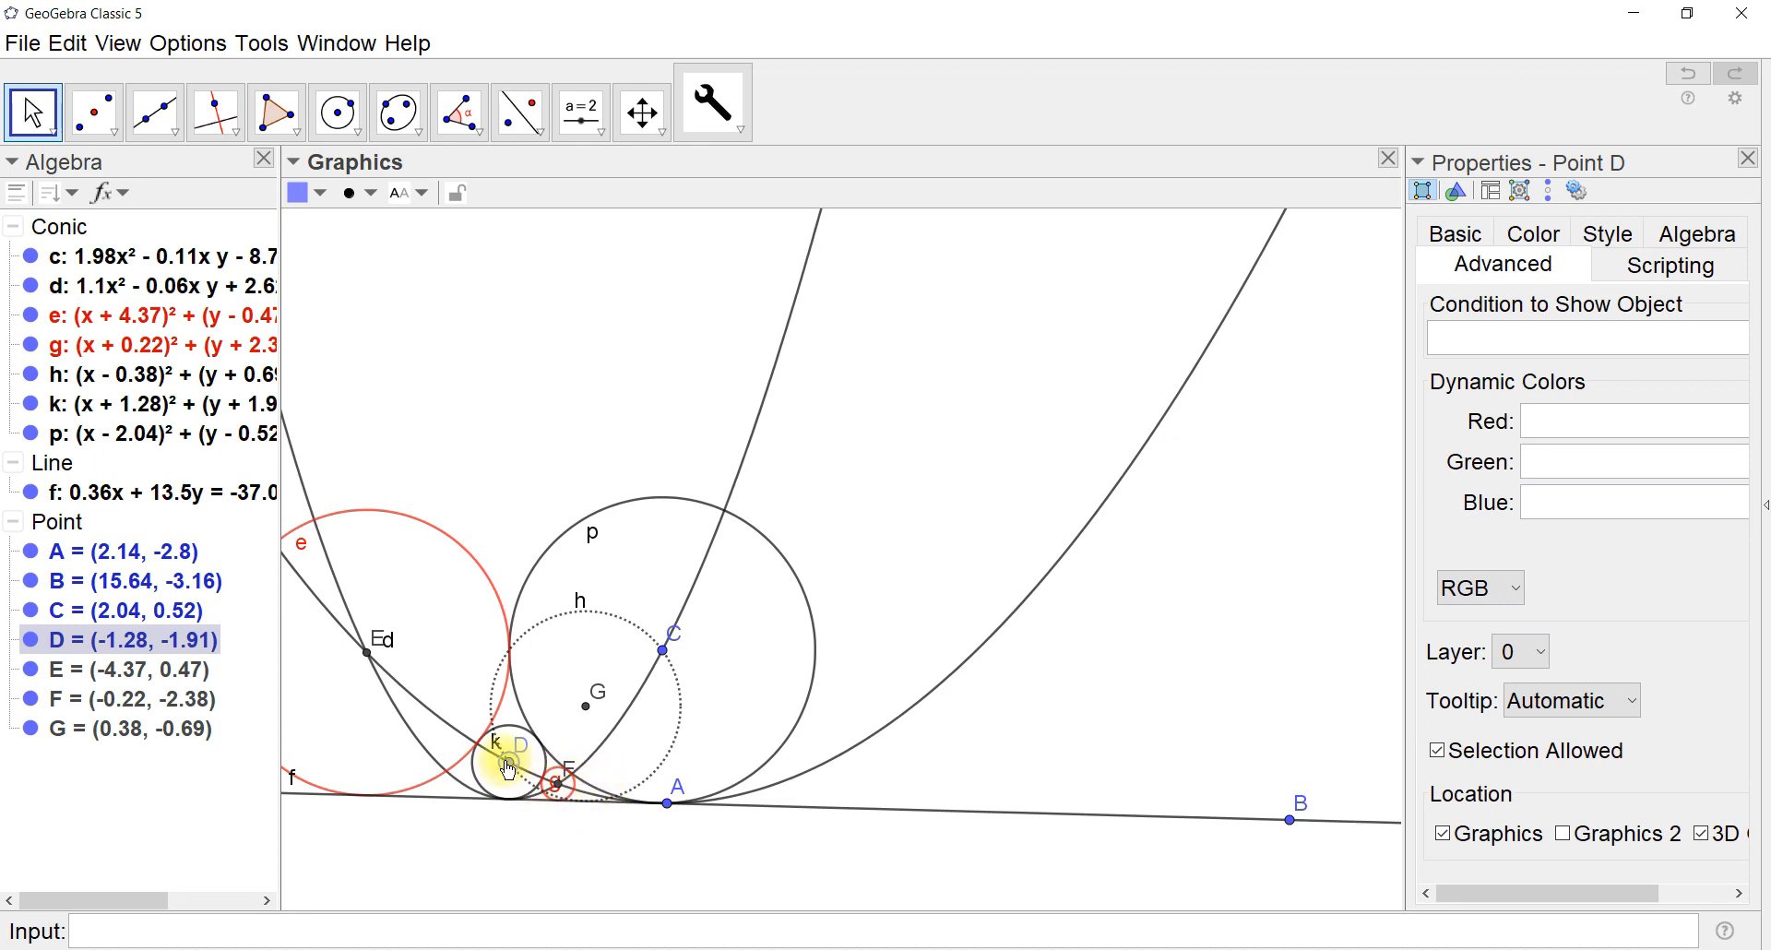
drag(509, 761, 845, 789)
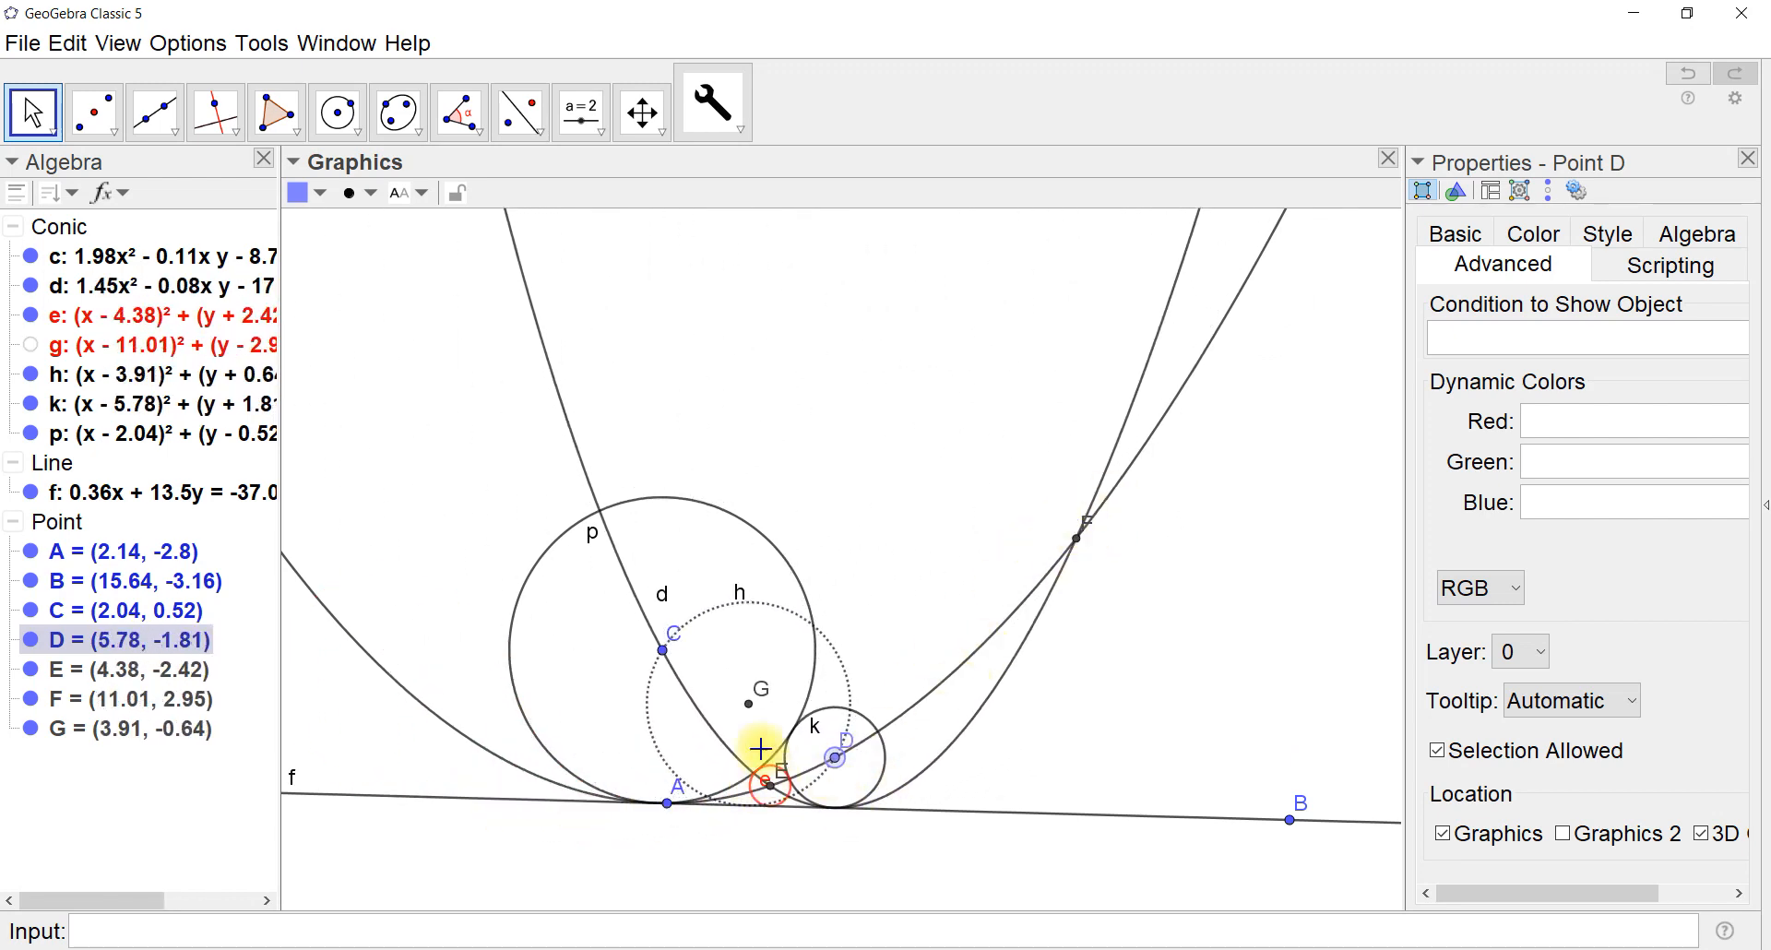
drag(836, 766, 487, 775)
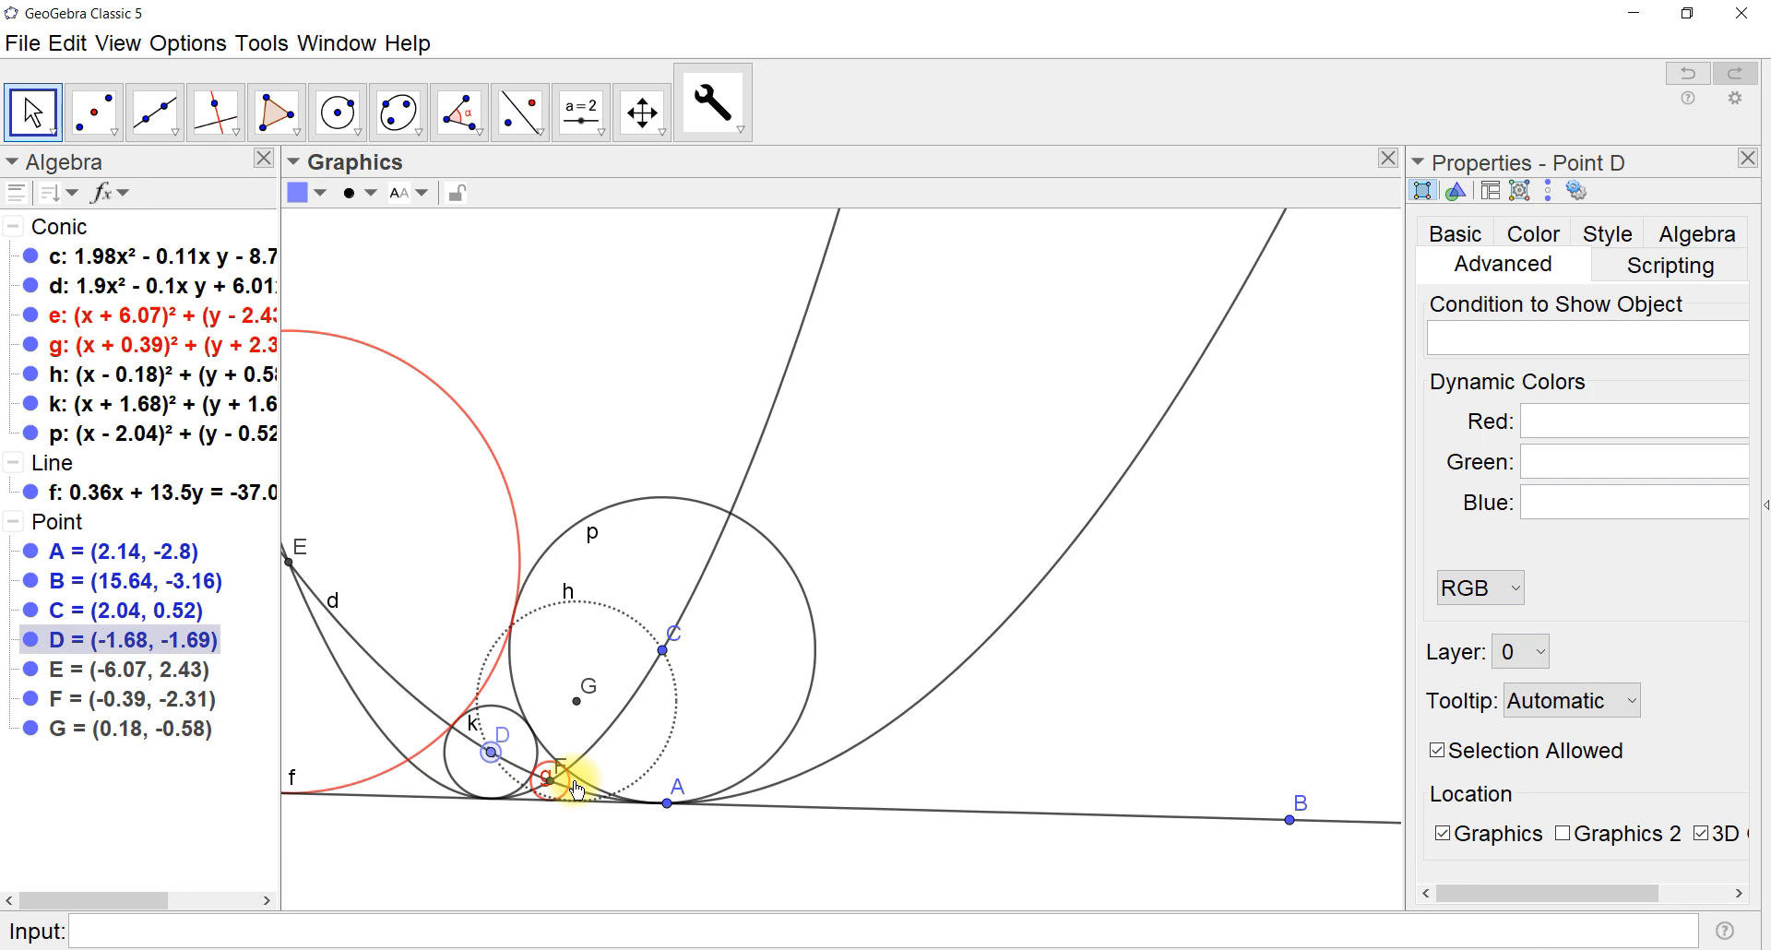
drag(494, 758, 1007, 751)
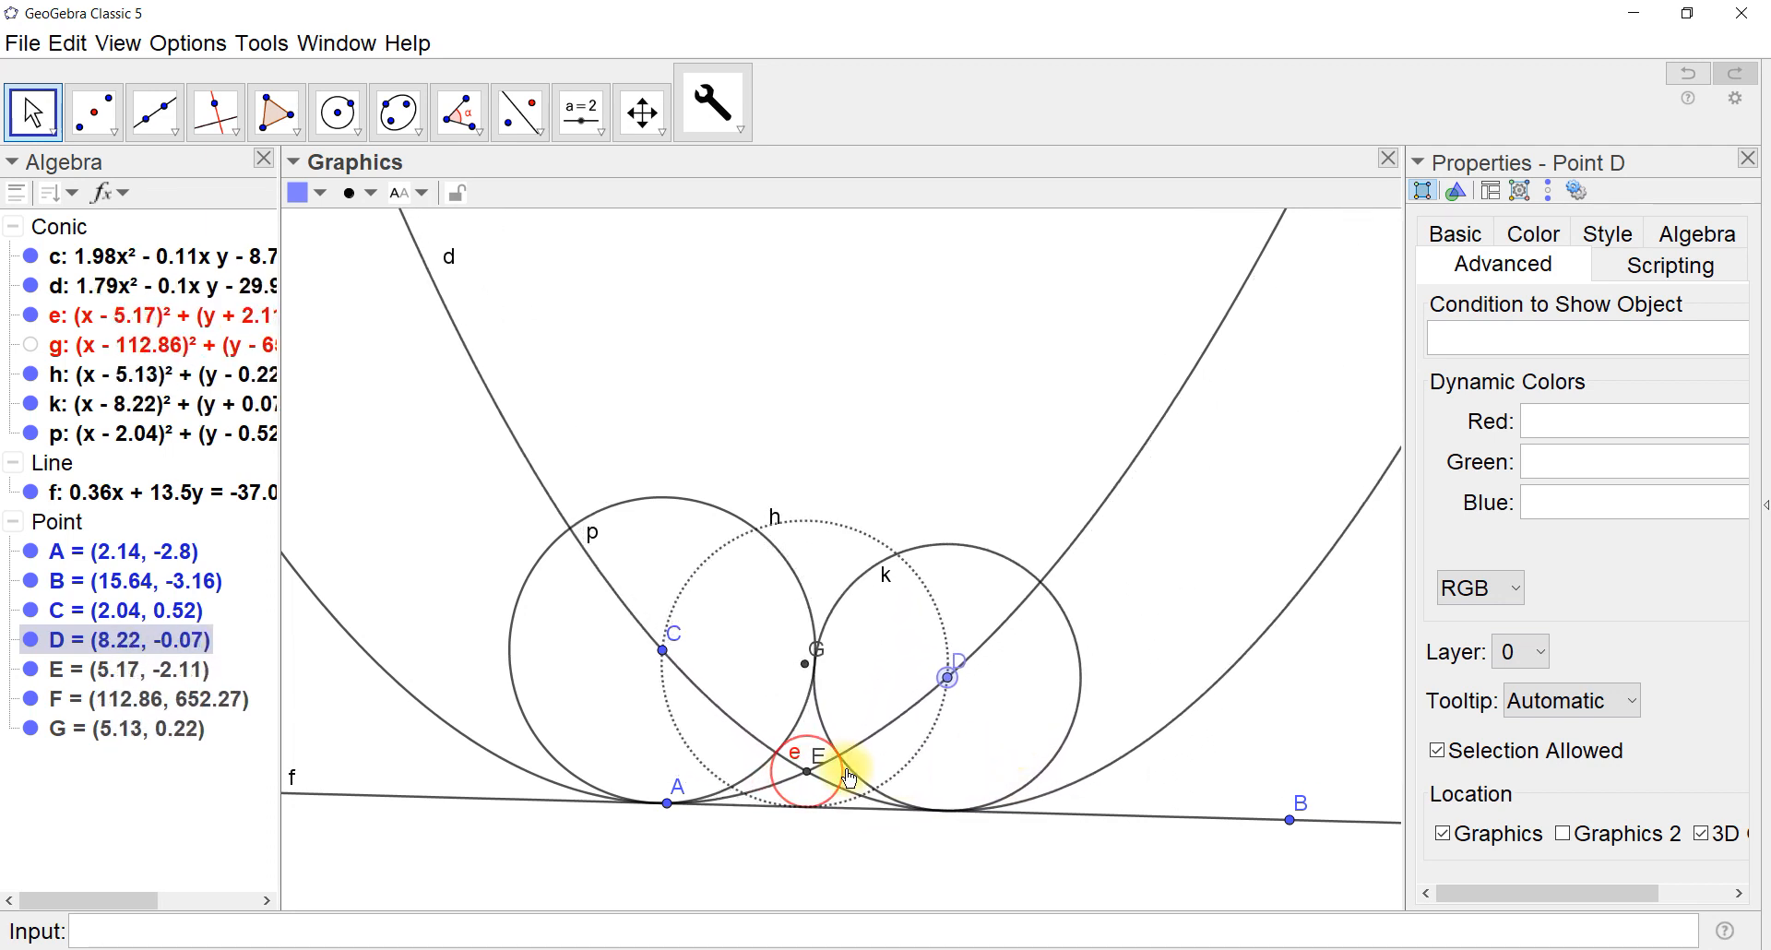
Set red circle e's condition to show object to IsInRegion(E, h), and test it by moving D to about (5.66, -1.87)
click(804, 737)
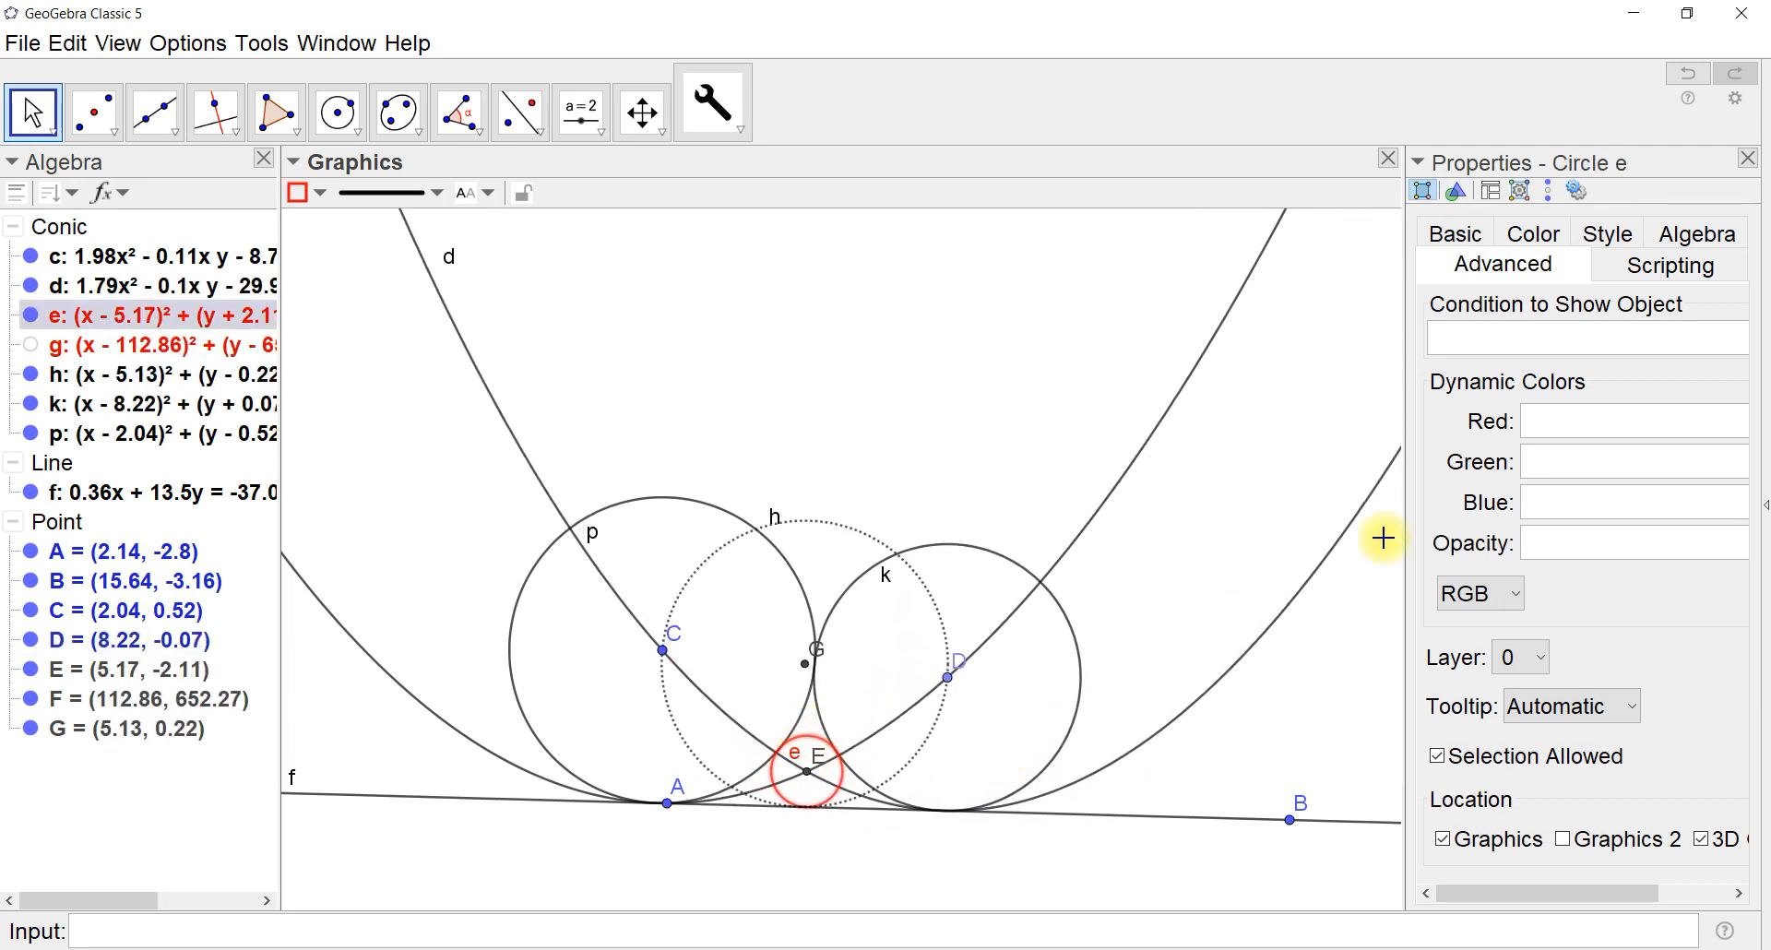
click(1446, 338)
text(IsInRegion)
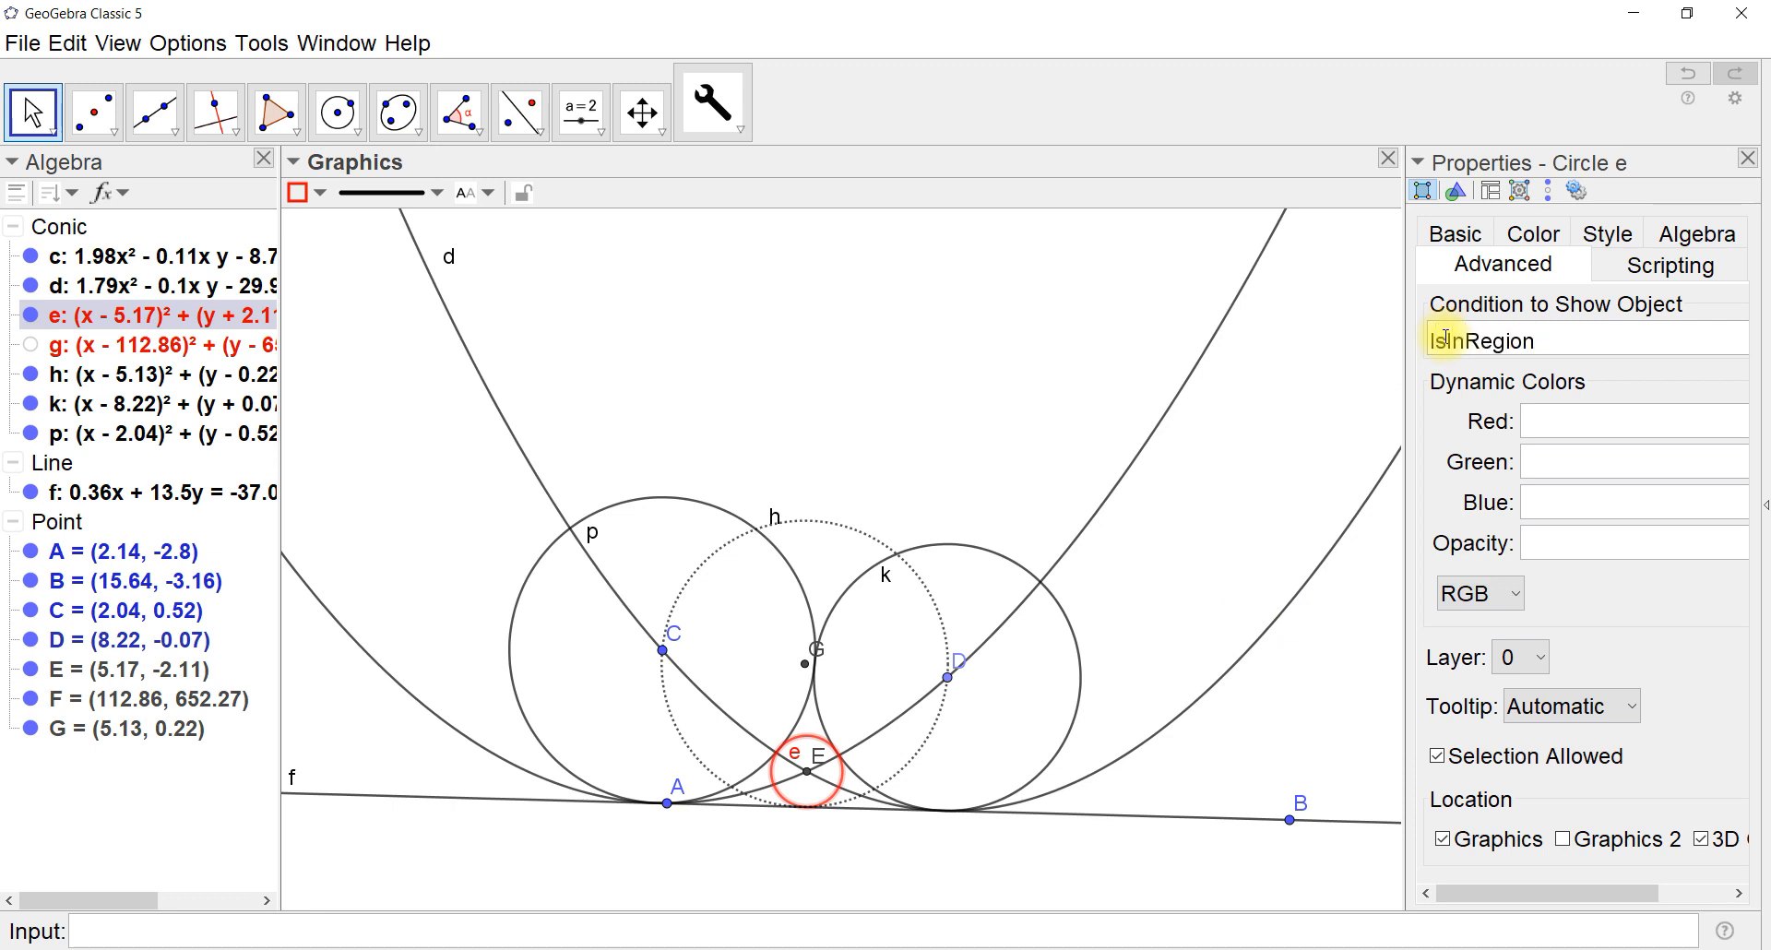
text((E,h)
key(Return)
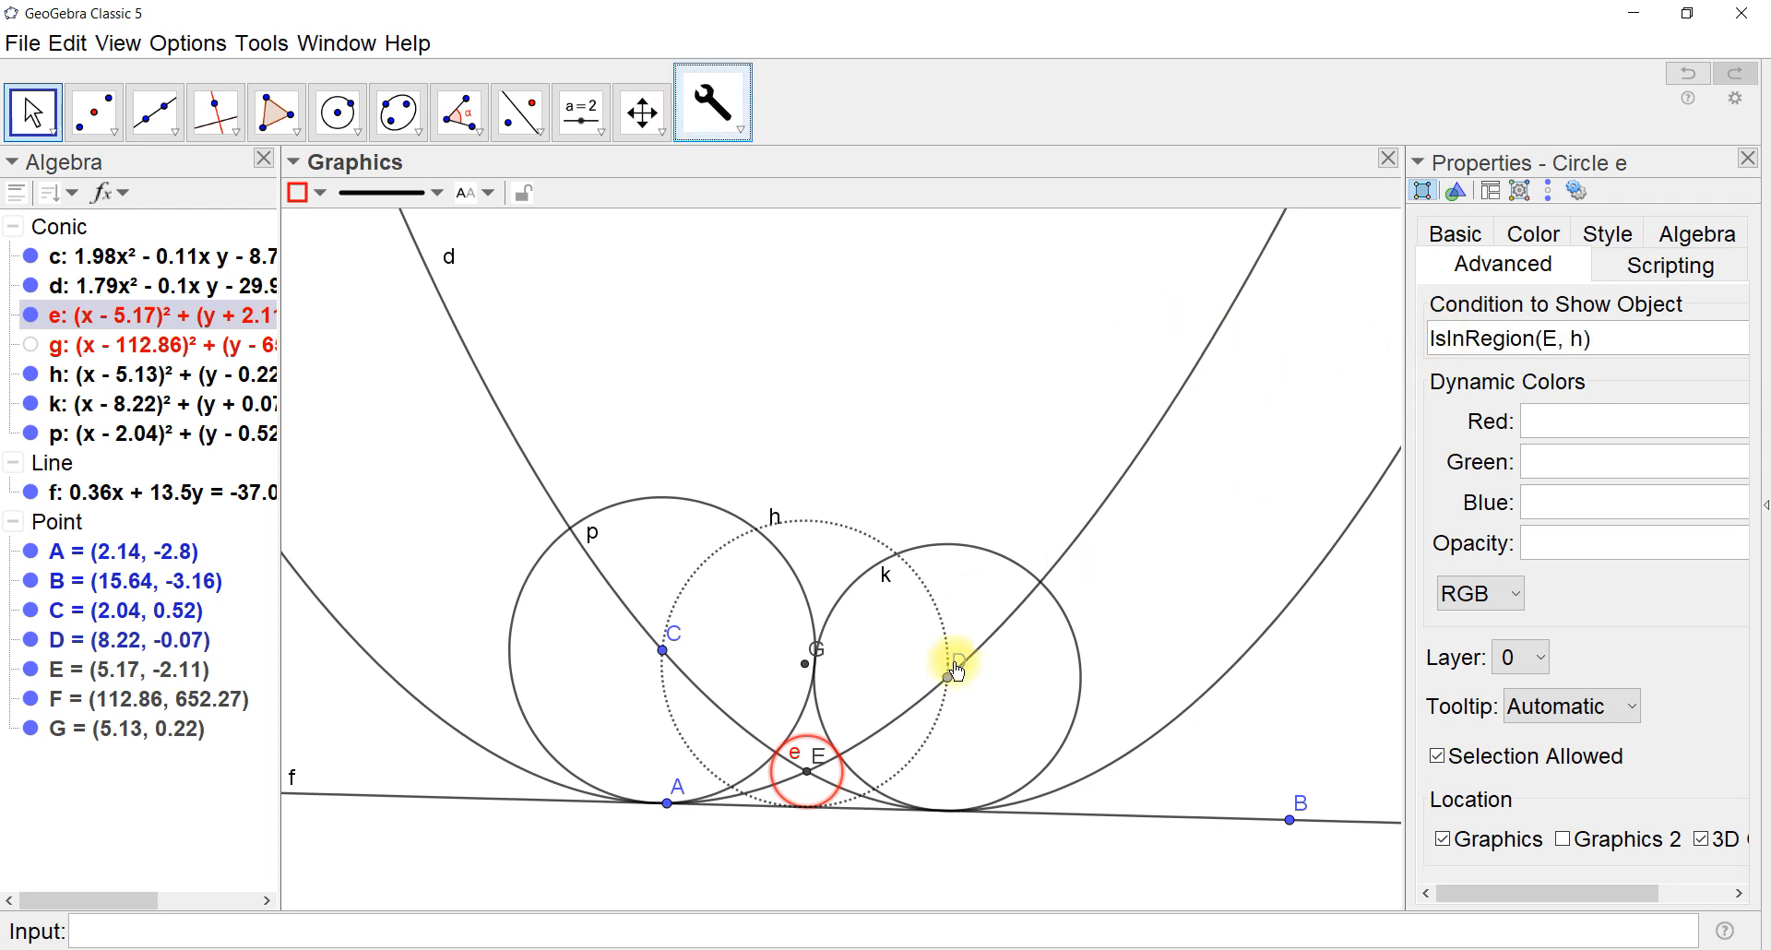
click(30, 111)
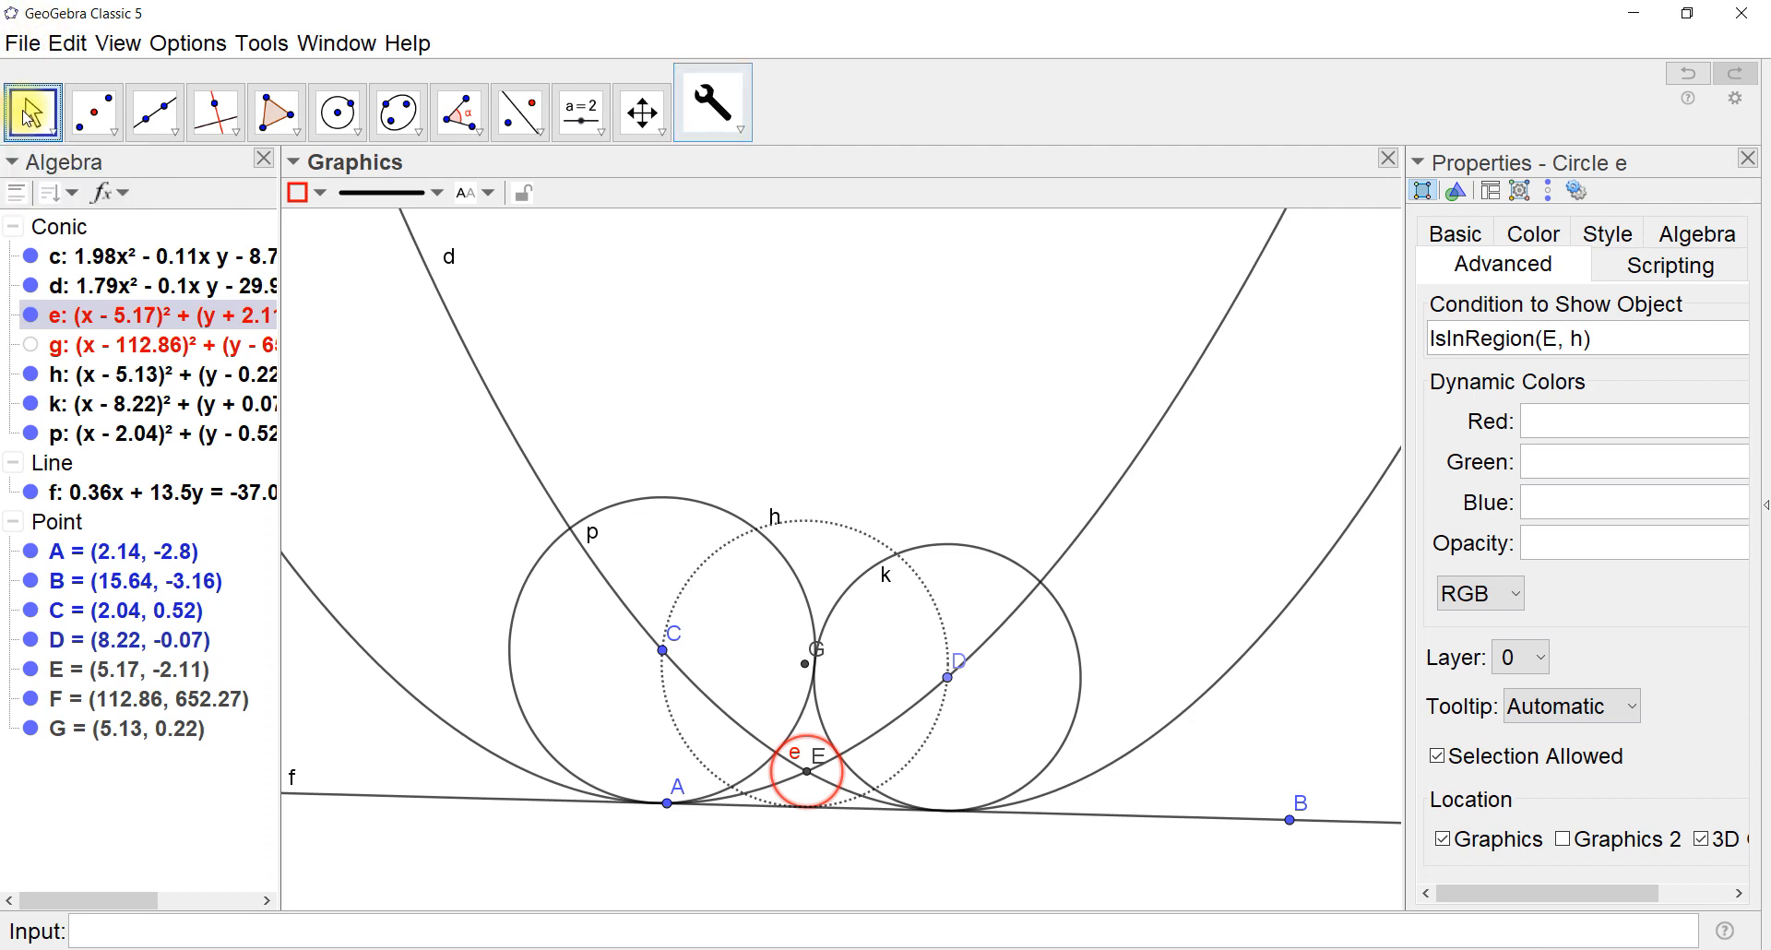
drag(949, 680, 840, 782)
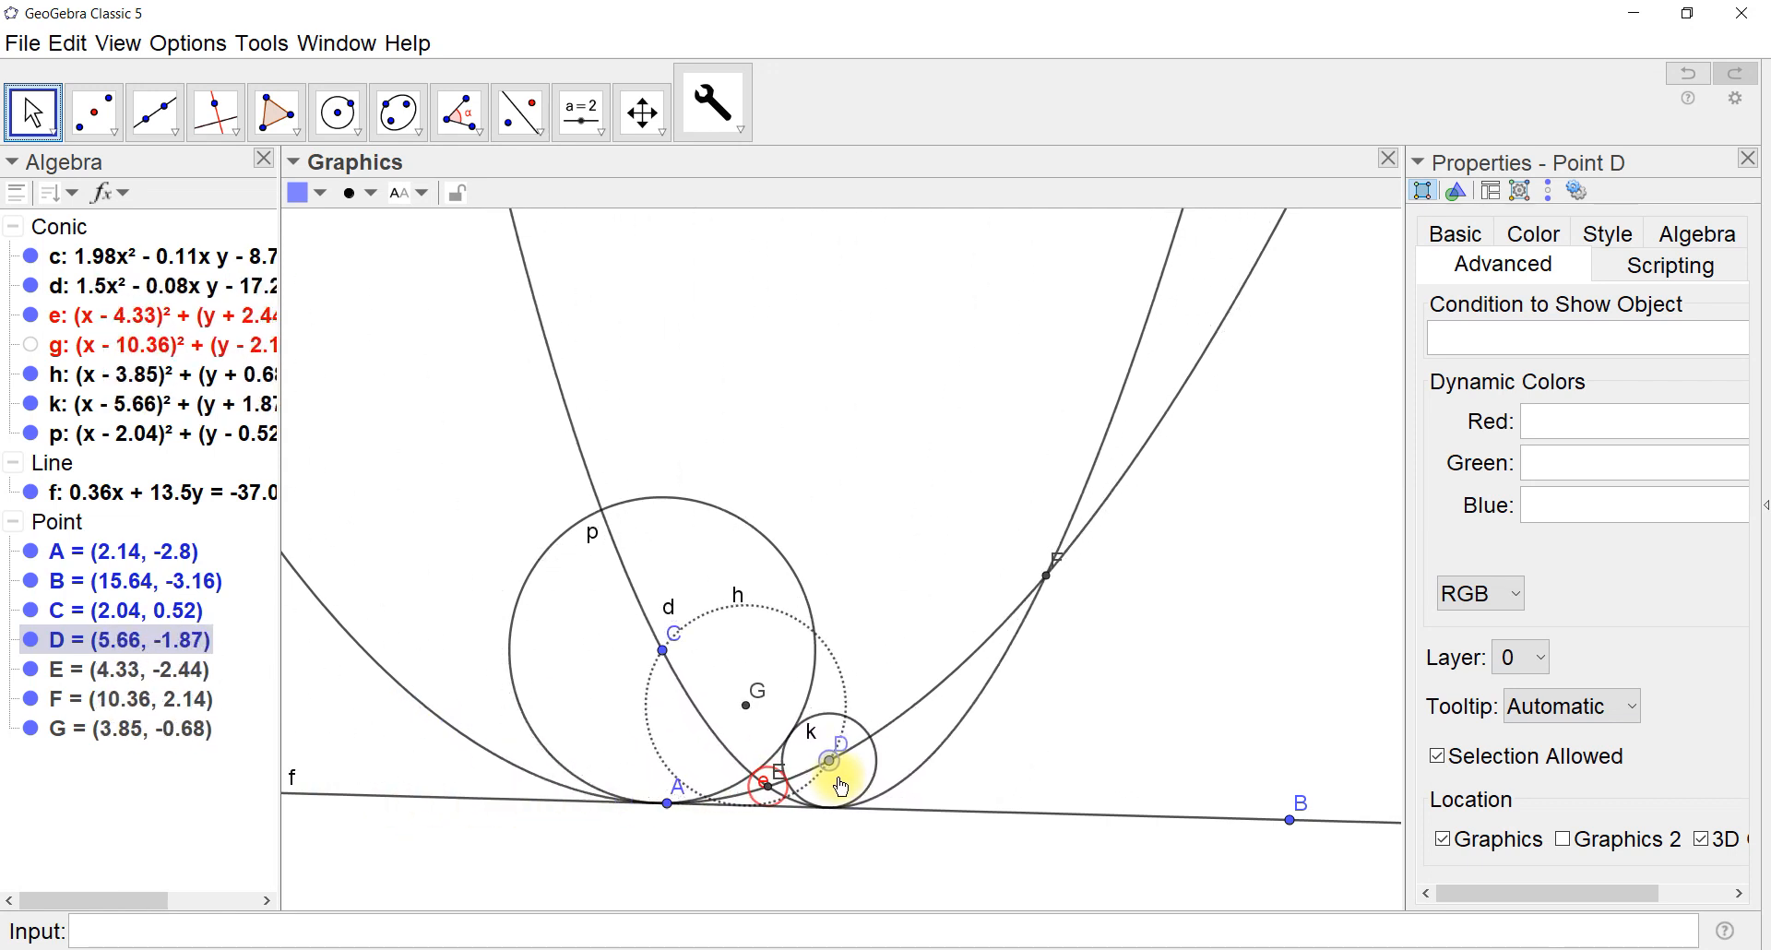
Set point F's condition to show object to IsInRegion(F, h), and test it by moving D to about (7.35, -0.79)
click(1048, 578)
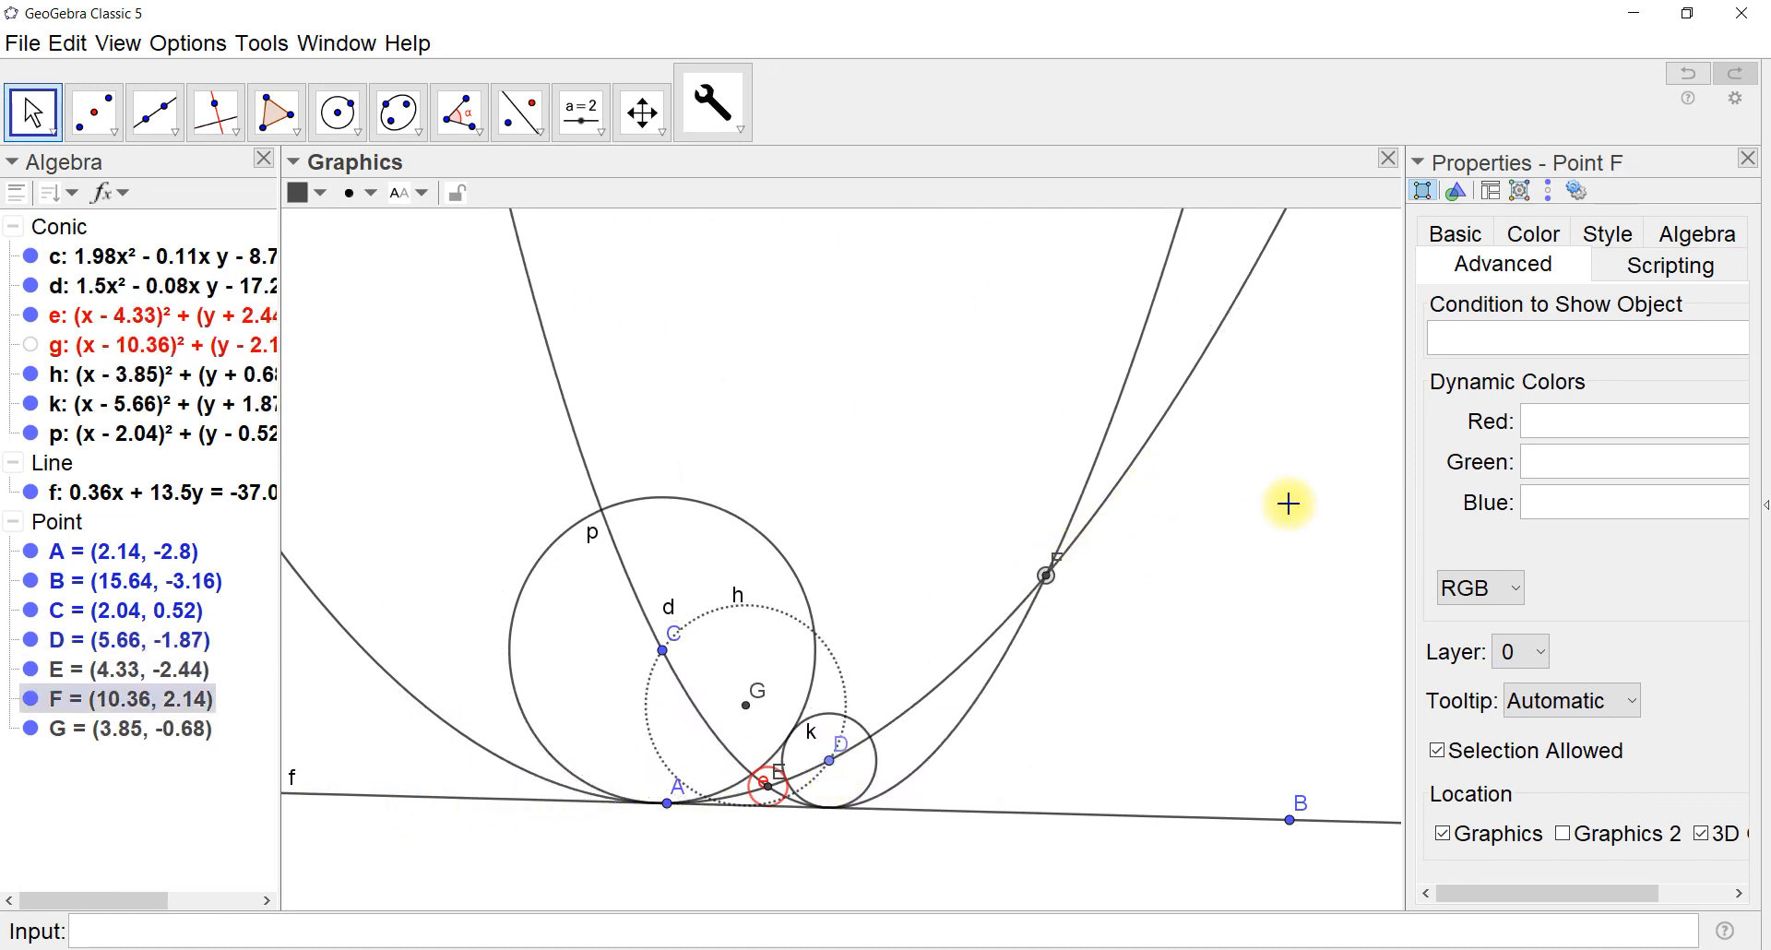
click(1448, 342)
text(IsInReg)
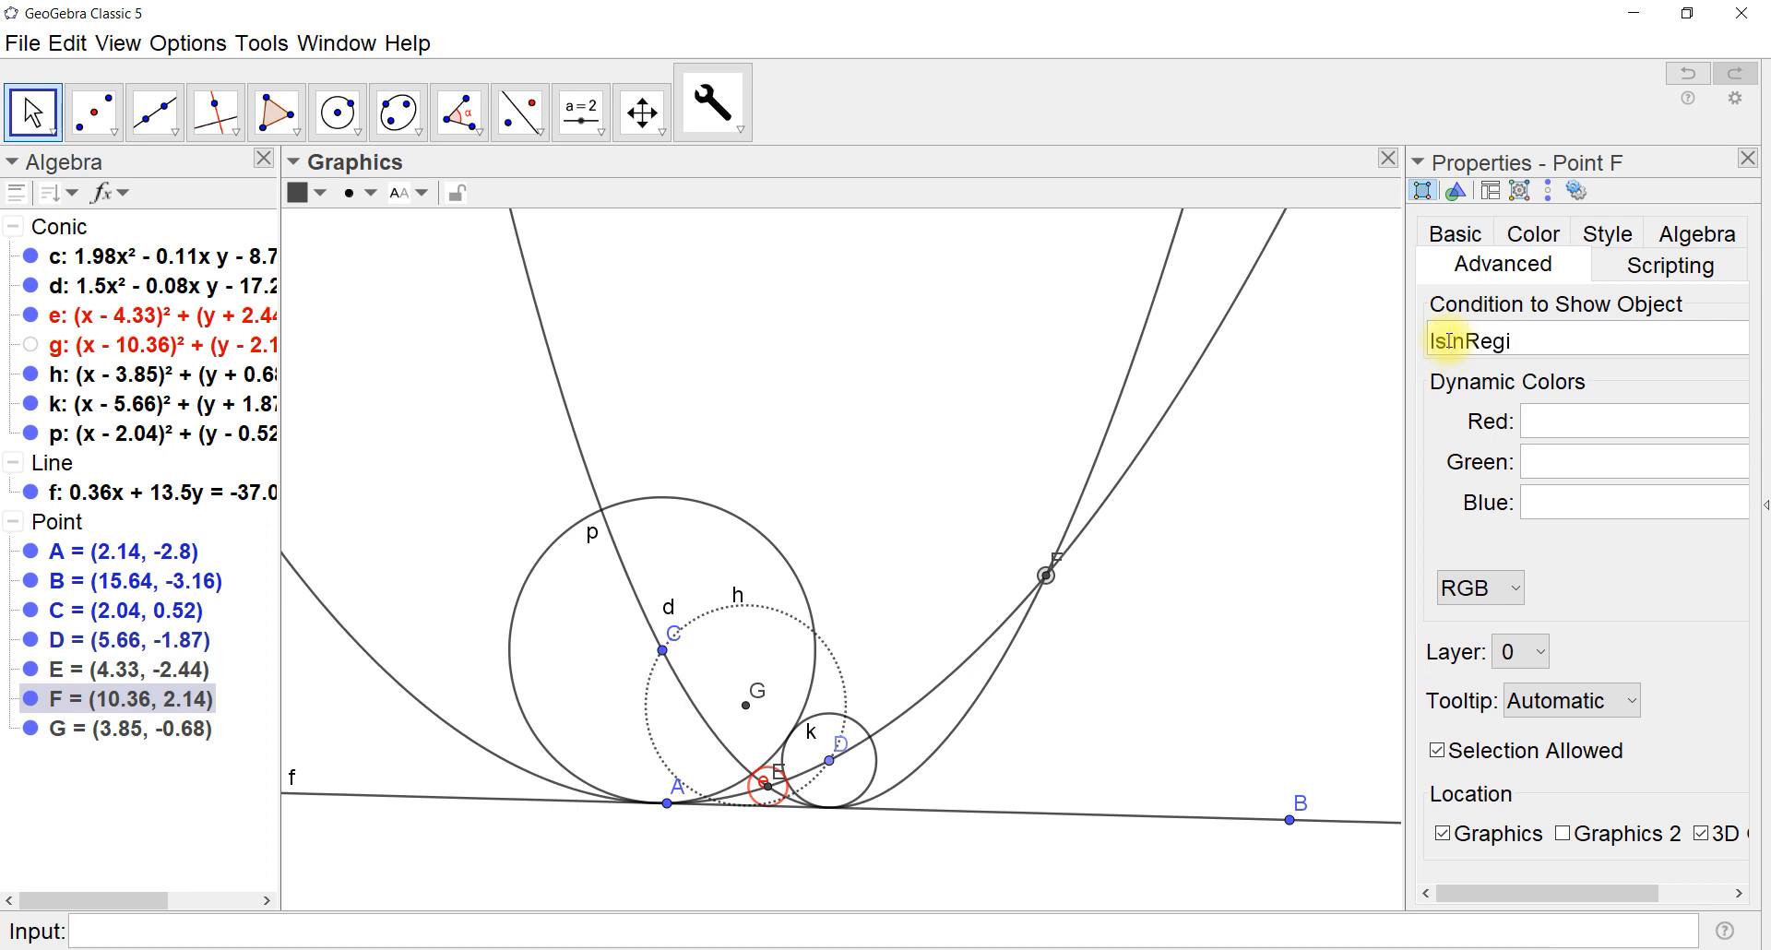
text(ion(F,h)
key(Return)
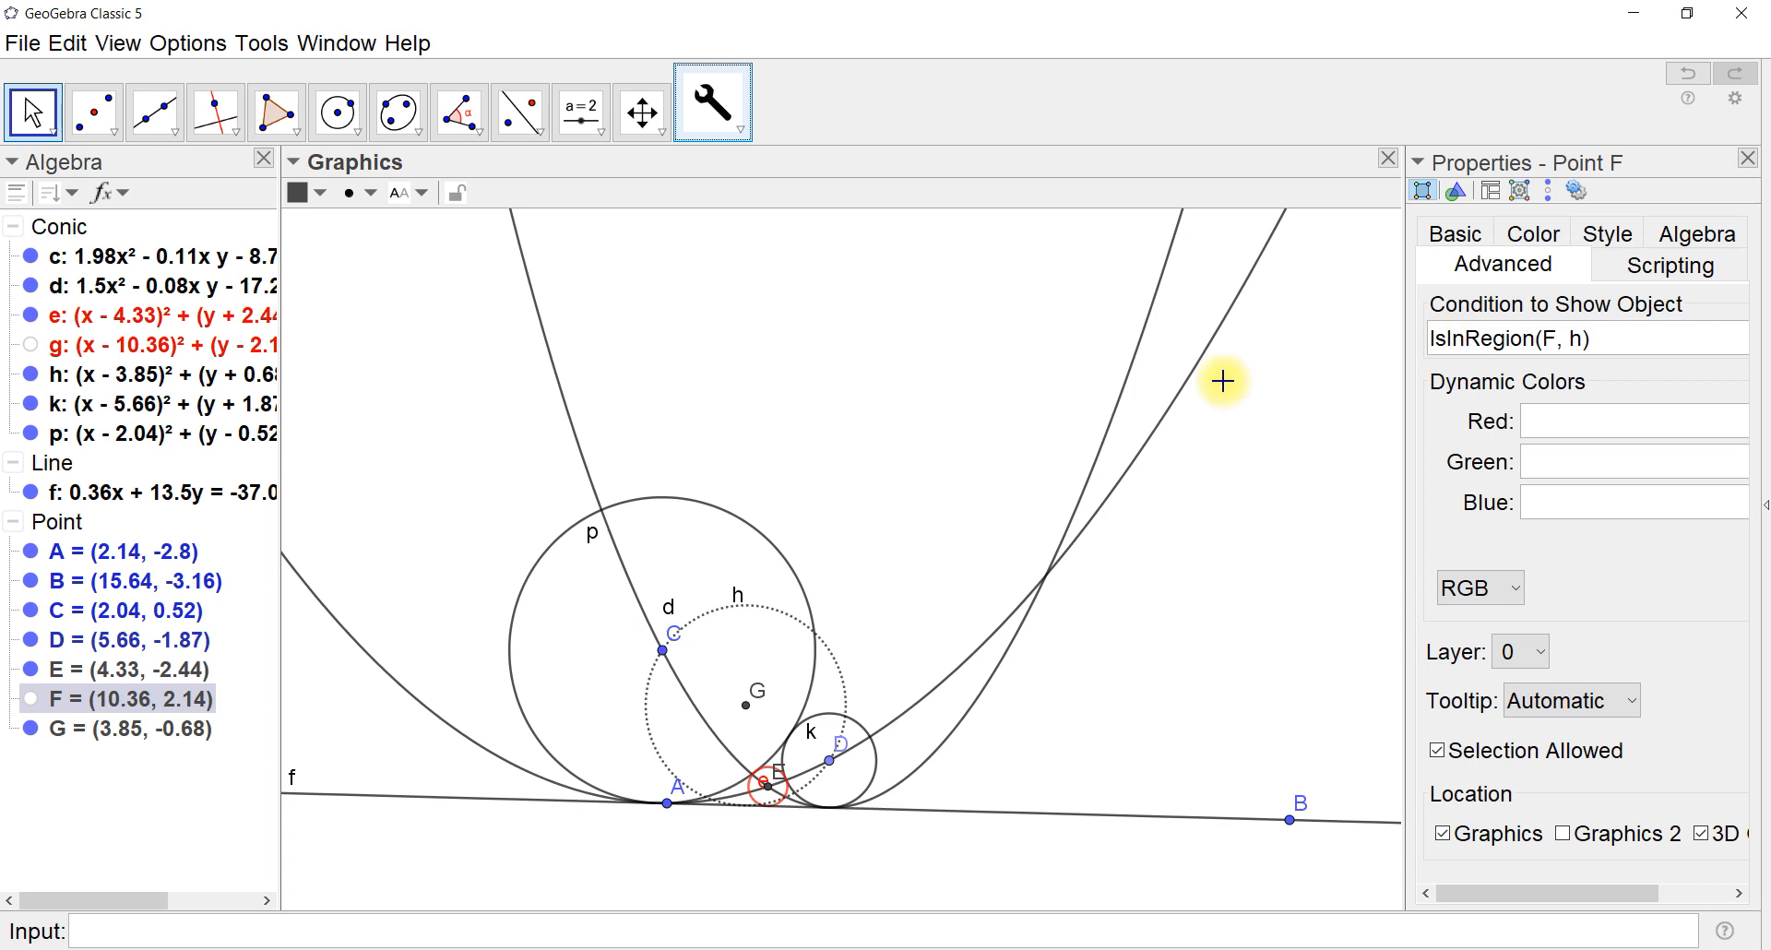
drag(830, 760, 950, 771)
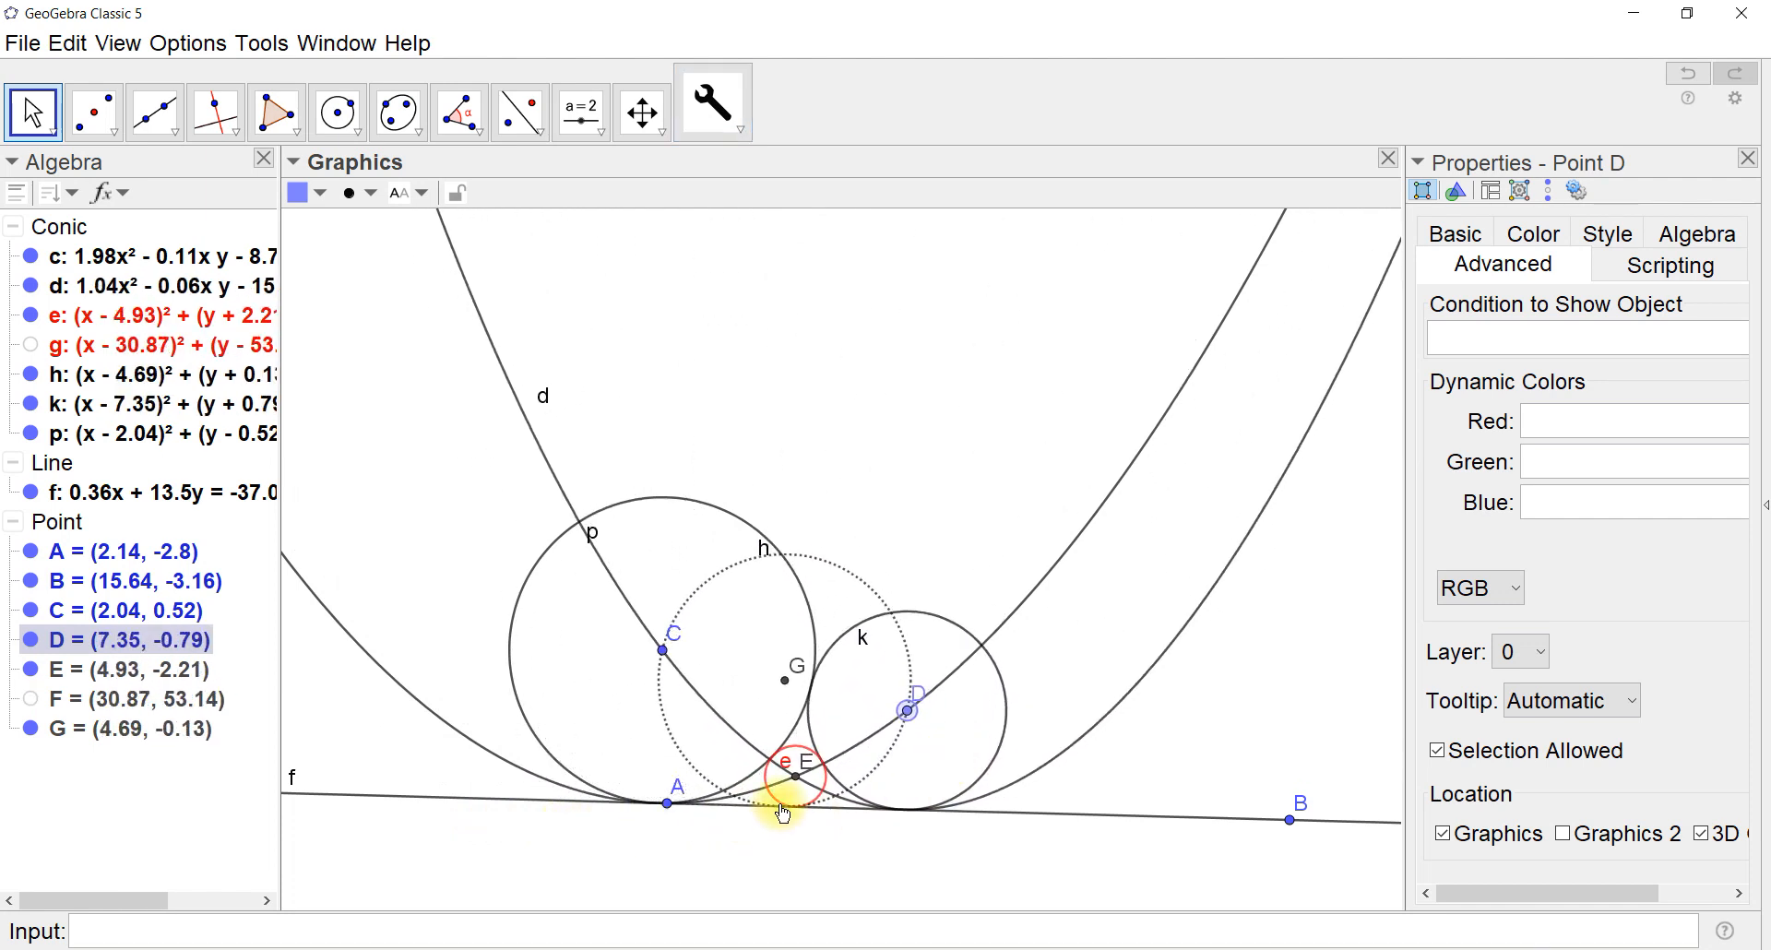
Set point E's condition to show object to IsInRegion(E, h), and test it by moving D to about (6.33, -1.49) before closing the properties
click(795, 776)
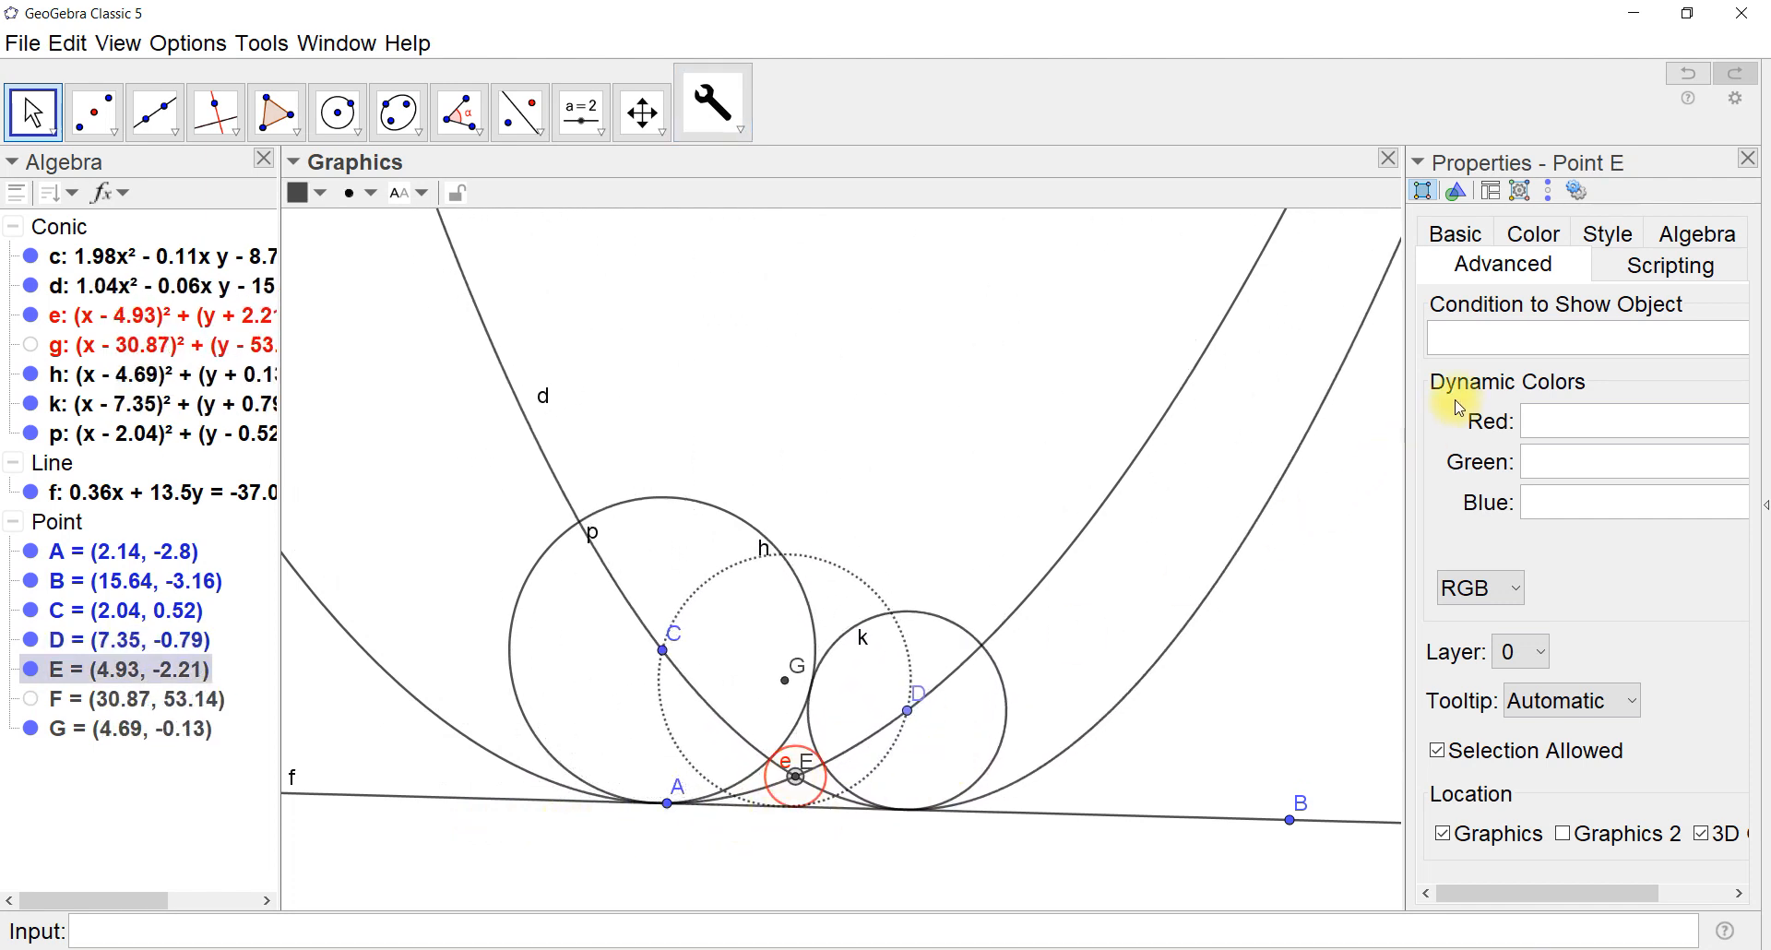
click(1448, 336)
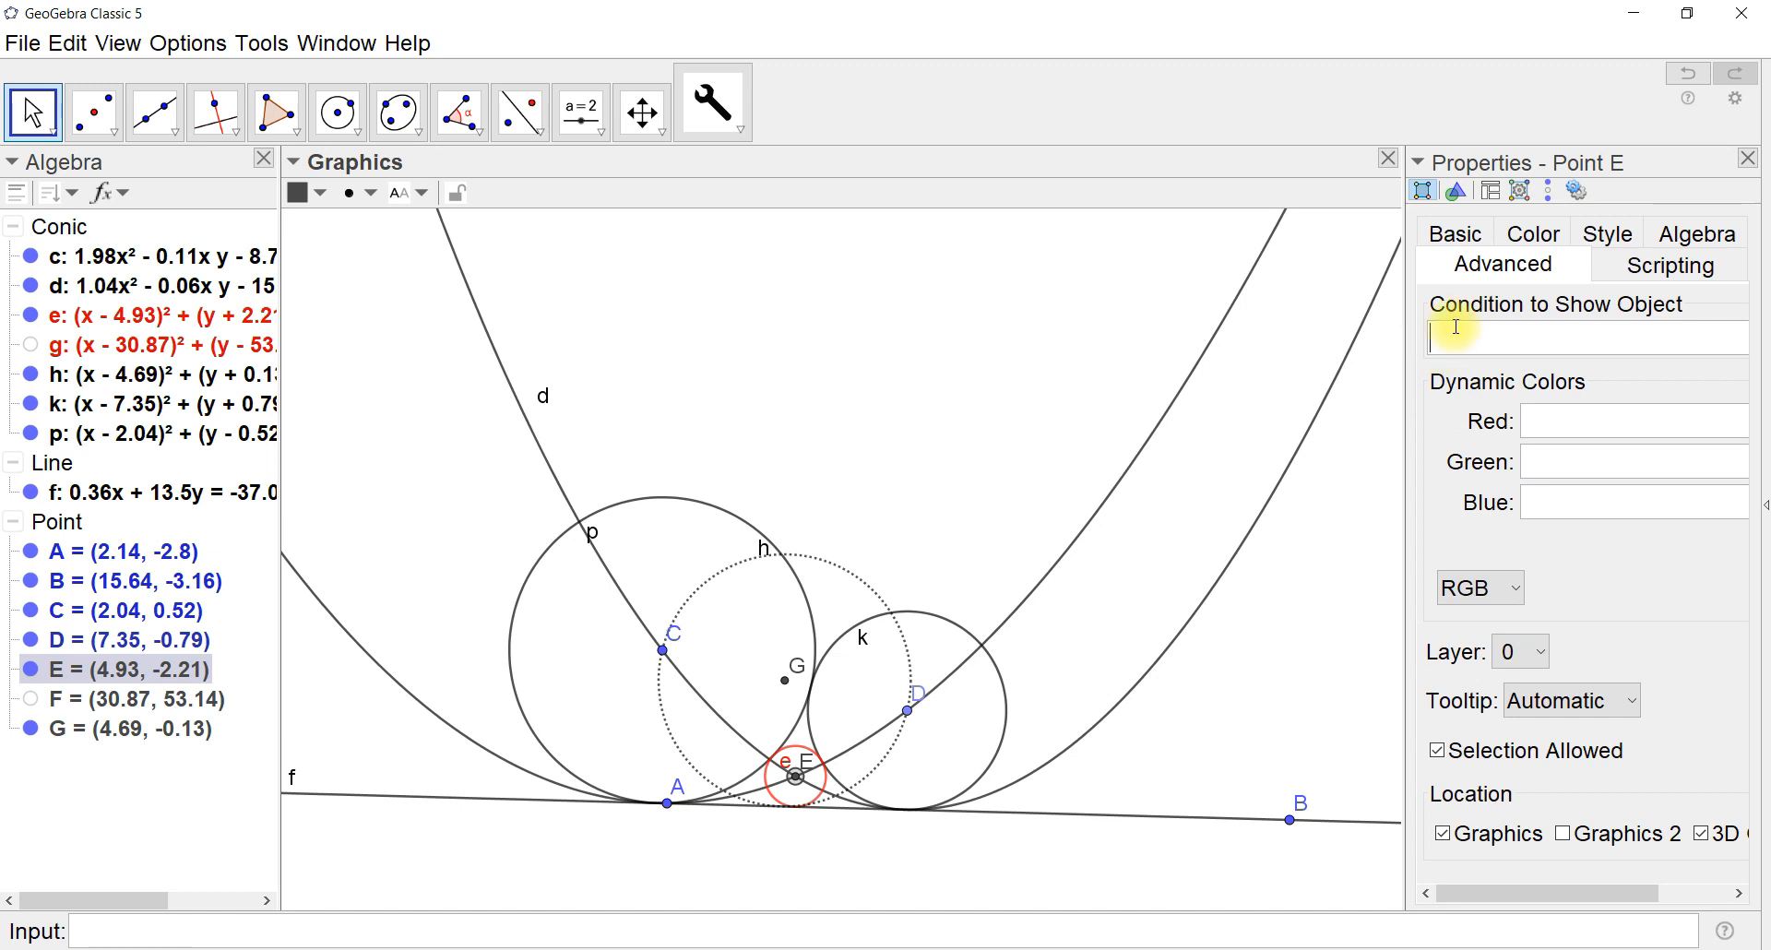
text(IsInRegion(E, h)
key(Return)
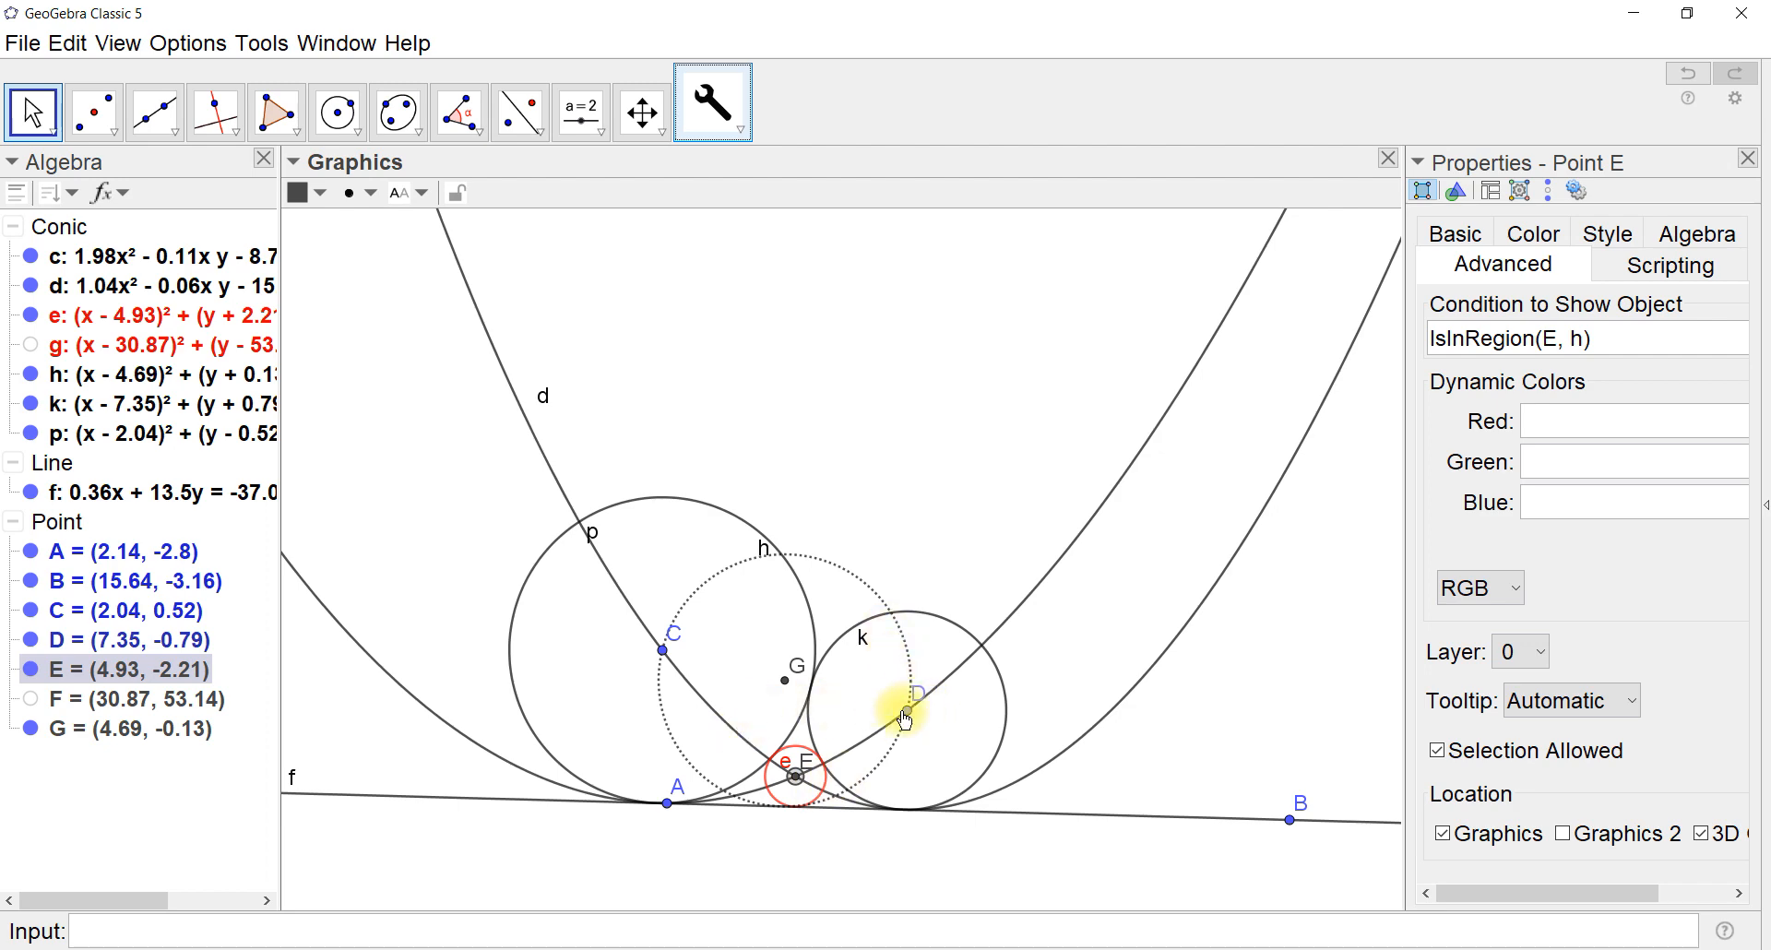
drag(909, 711, 872, 774)
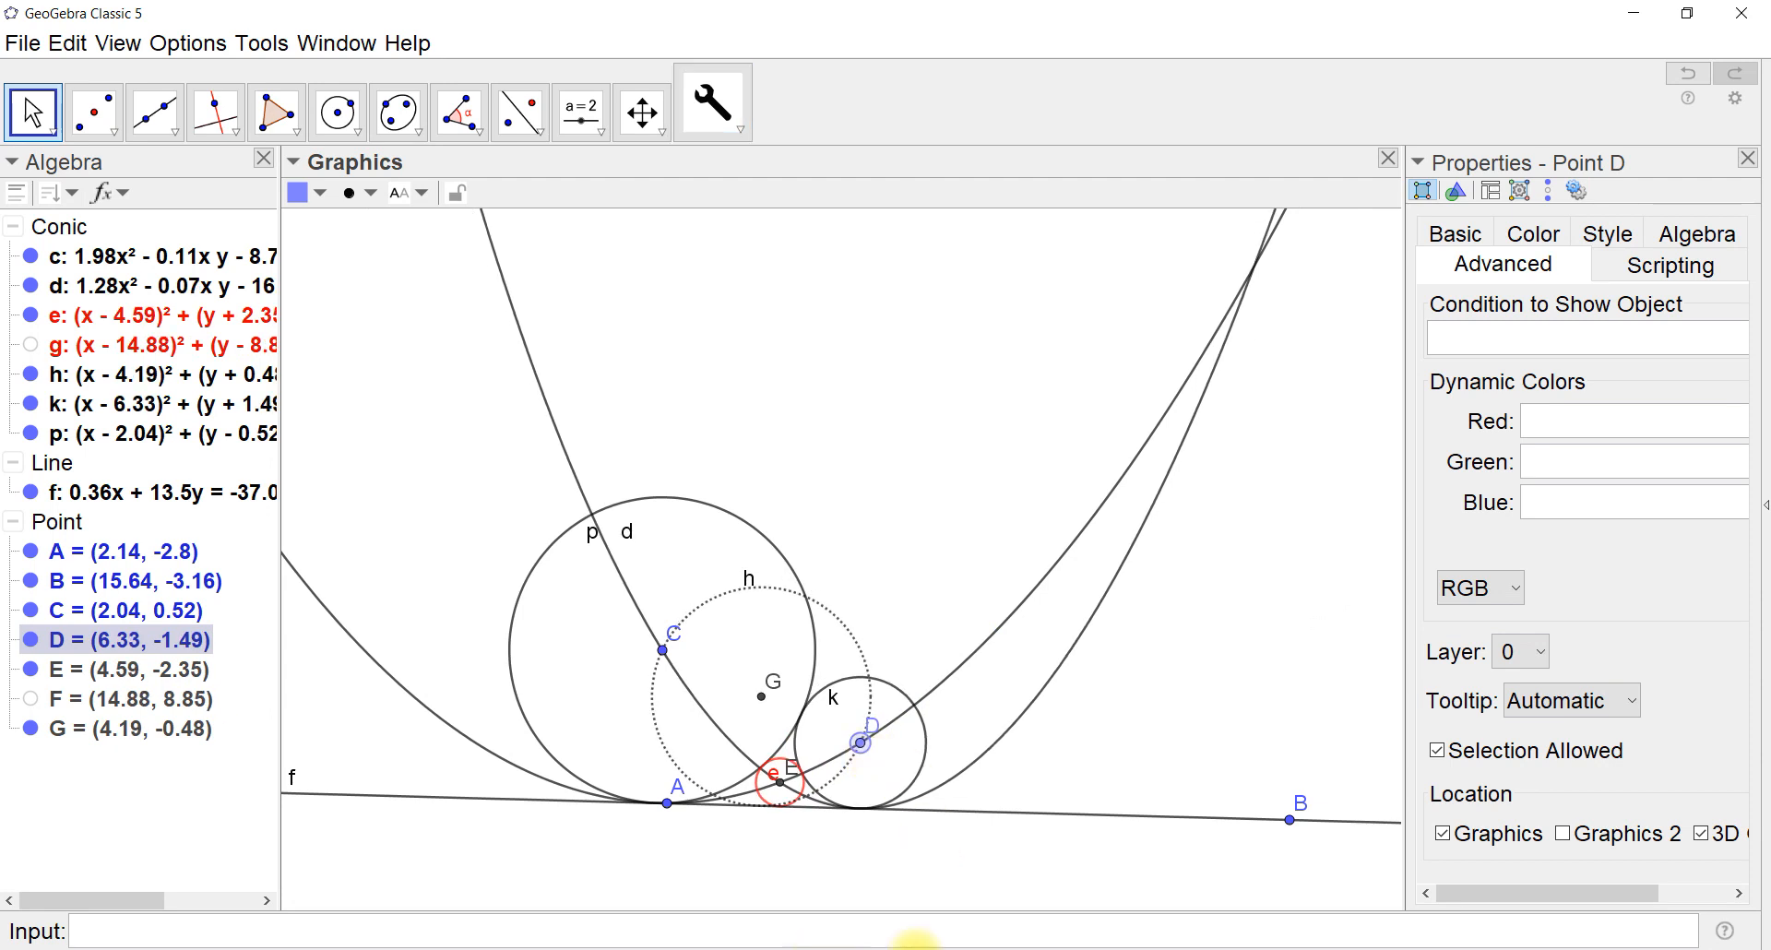
click(1747, 159)
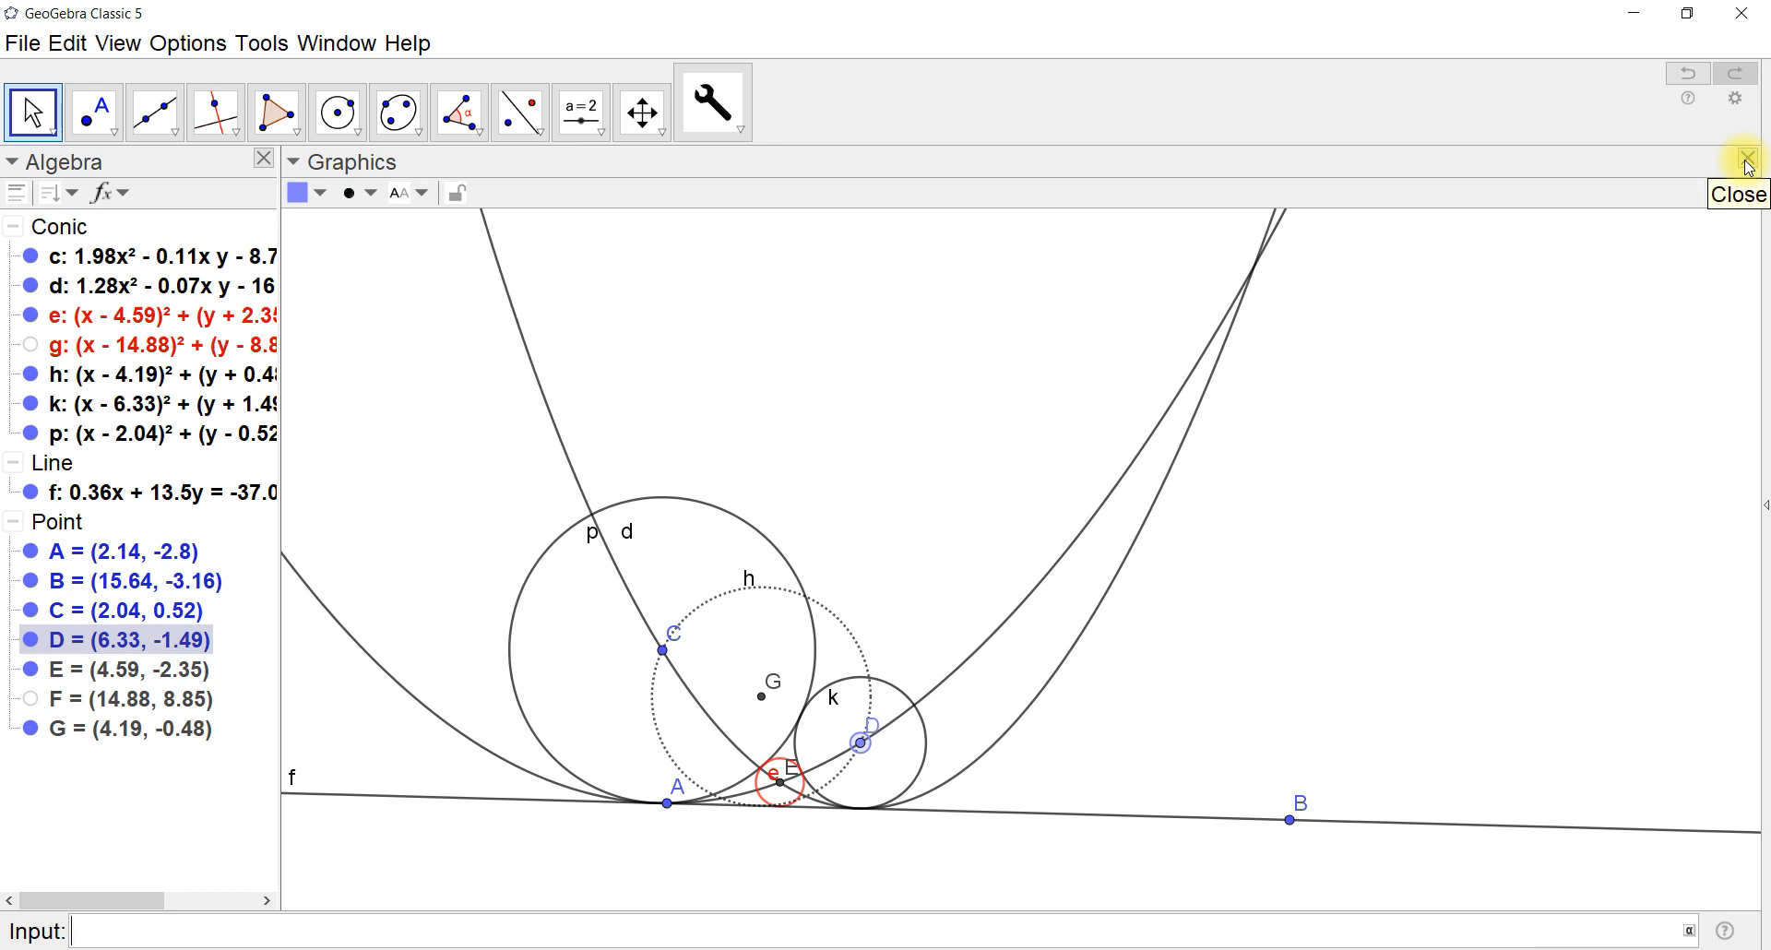